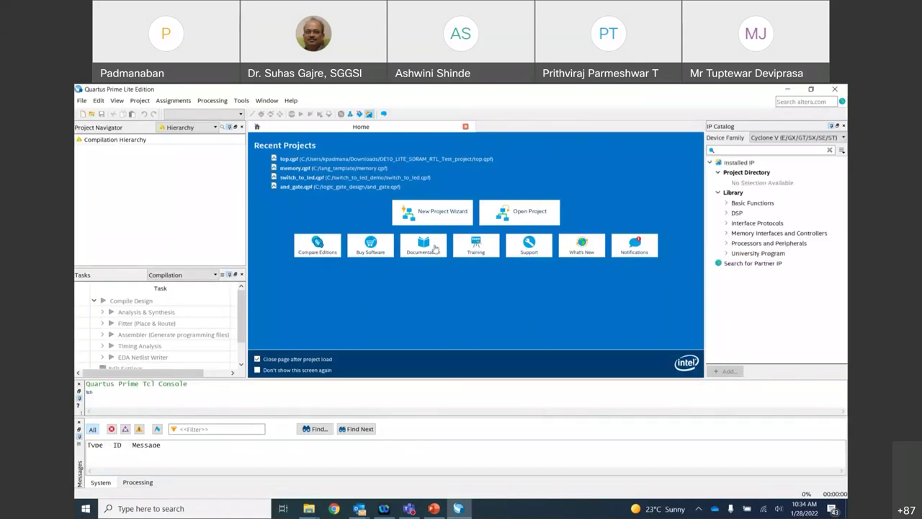
Start a new project named counter in the working directory C:/Timing_analysis, creating that directory.
click(441, 215)
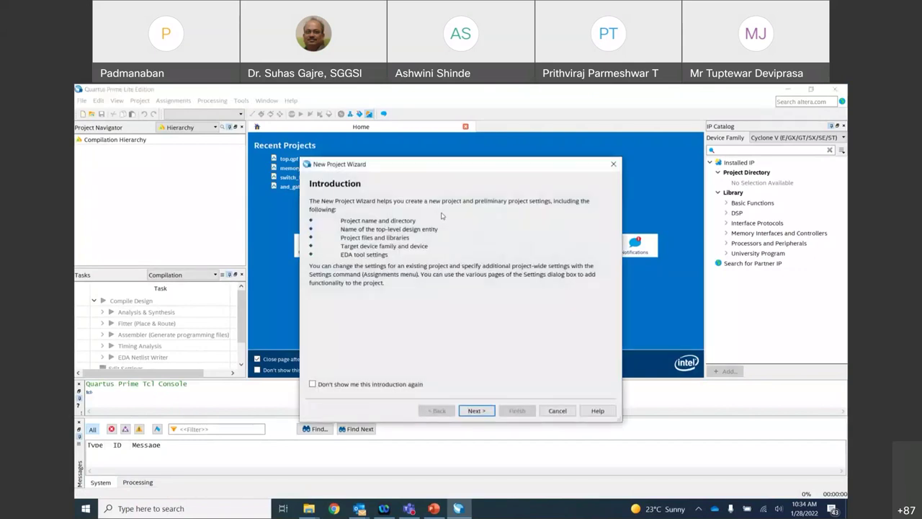
click(483, 412)
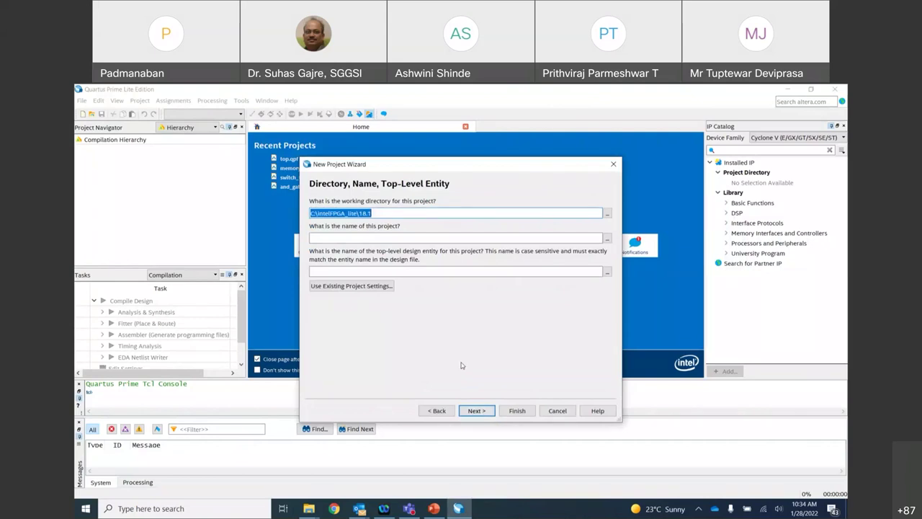
text(C:/)
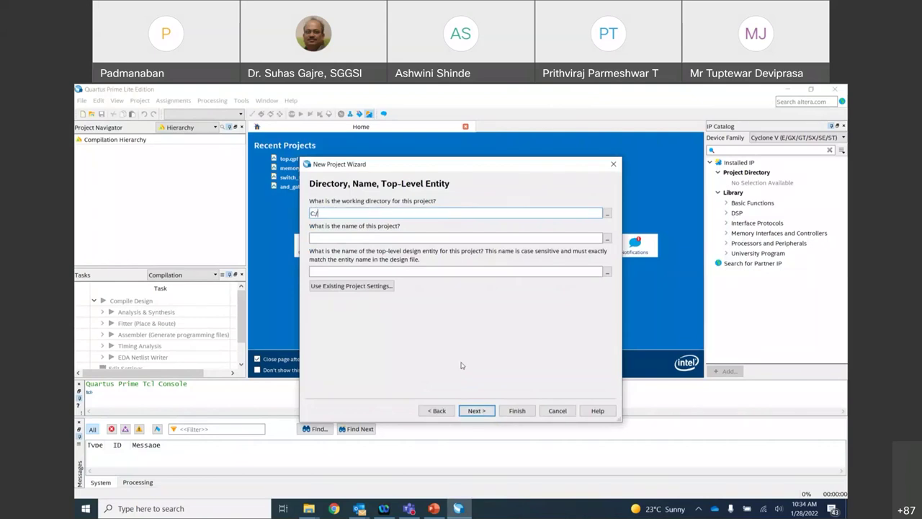
text(Timing_analysis)
click(343, 238)
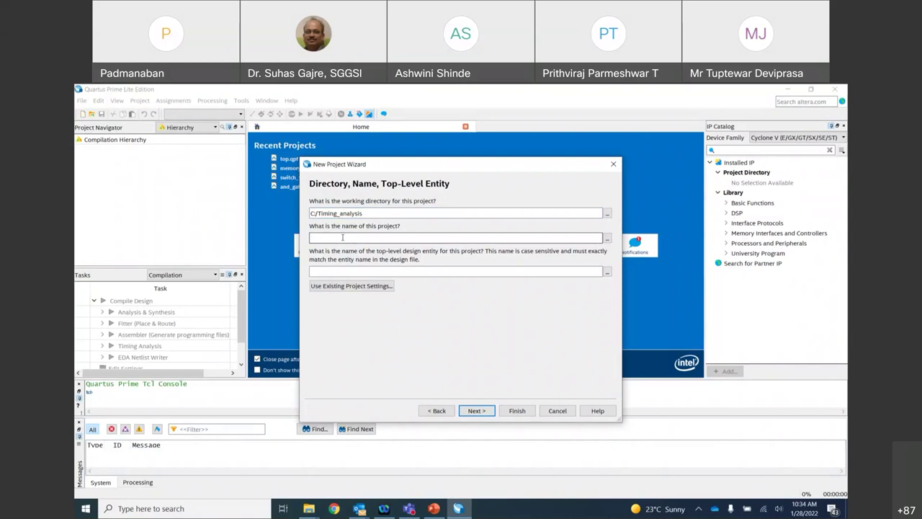
text(counter)
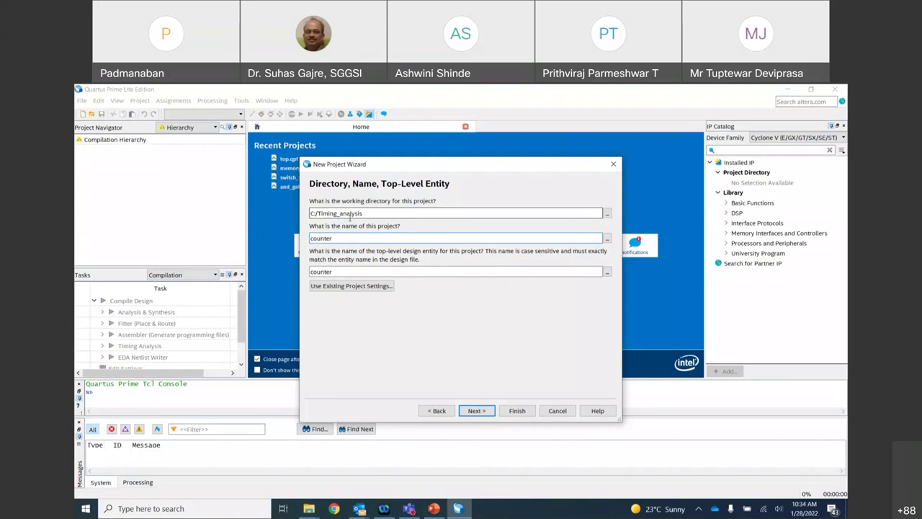
click(476, 411)
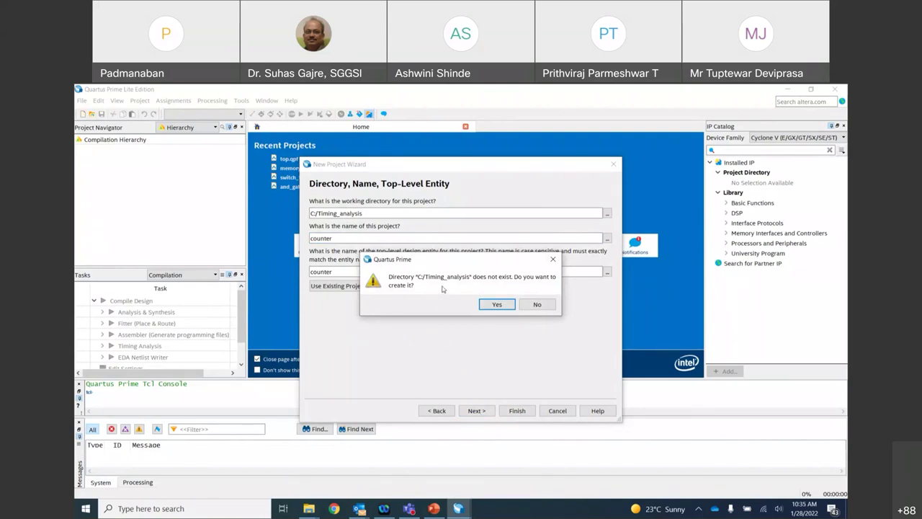
click(502, 305)
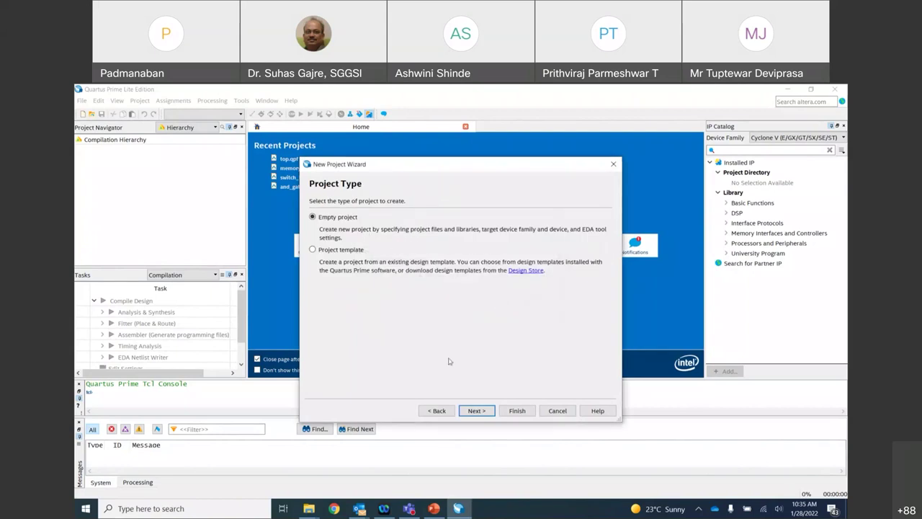
Keep the project empty without added files and target the MAX 10 device 10M50DAF484C7G.
click(482, 411)
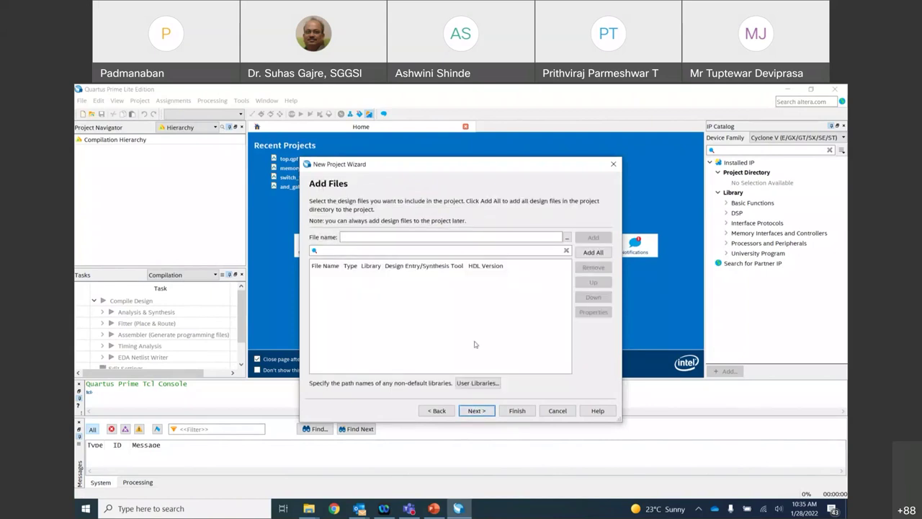
click(483, 413)
drag(327, 167, 281, 152)
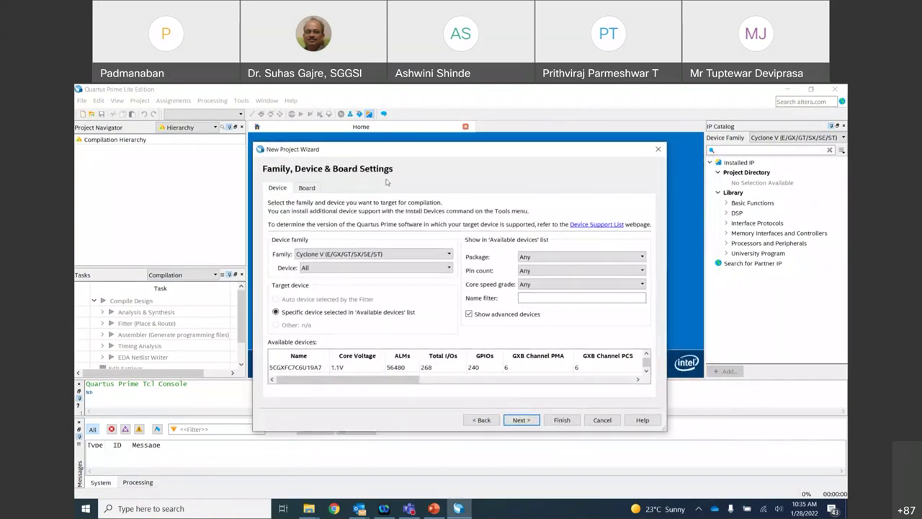
click(449, 254)
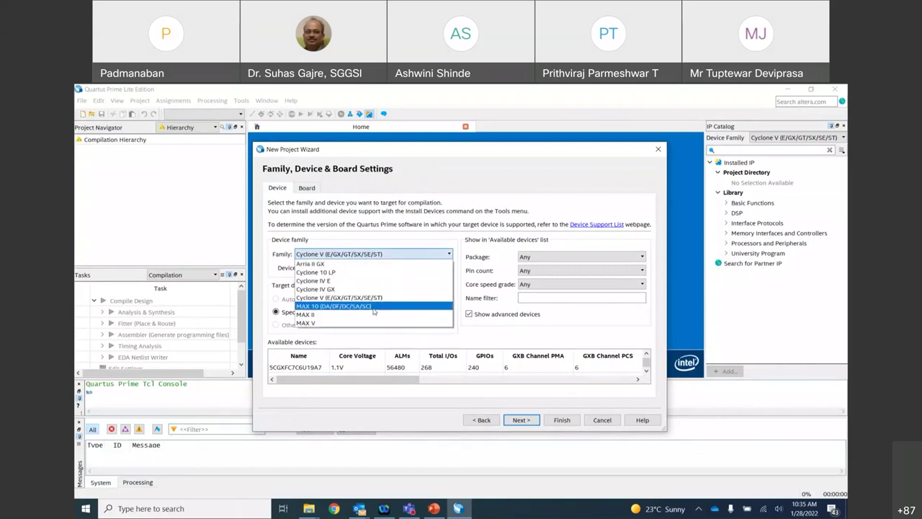
click(374, 306)
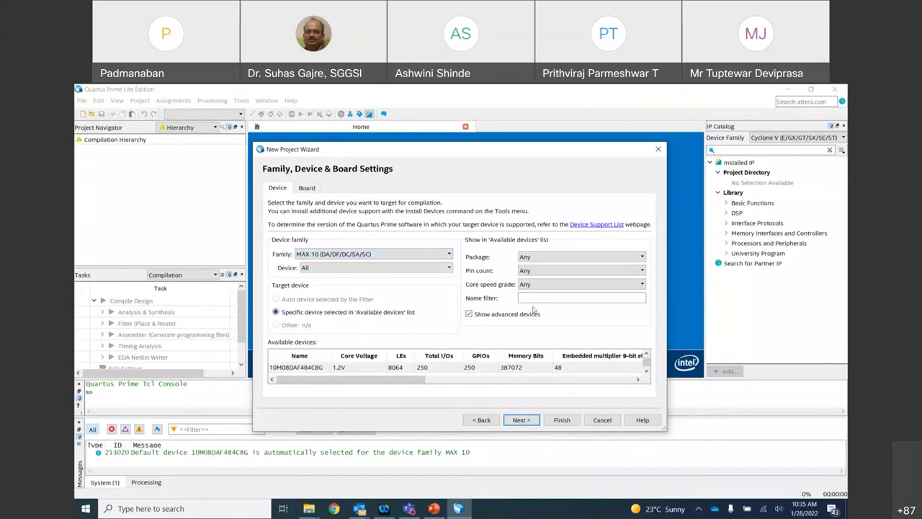
click(533, 297)
text(10M50DAF48)
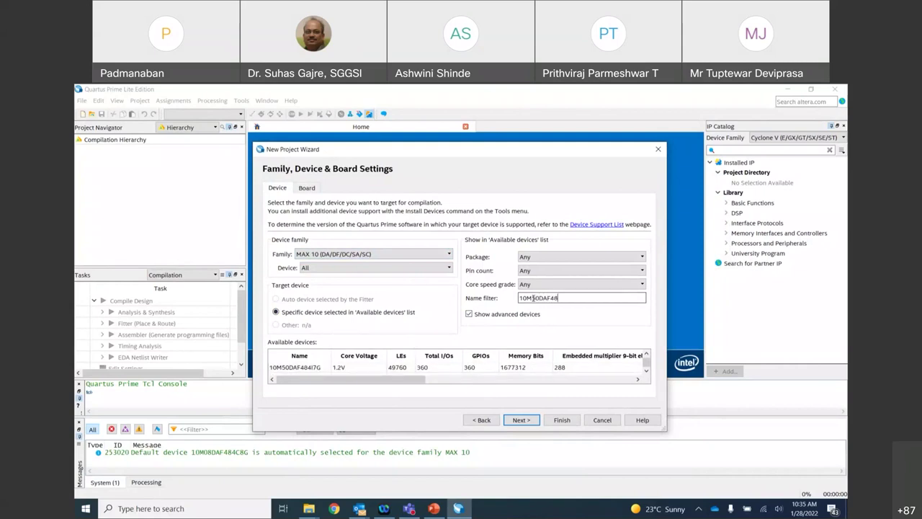
text(4C7G)
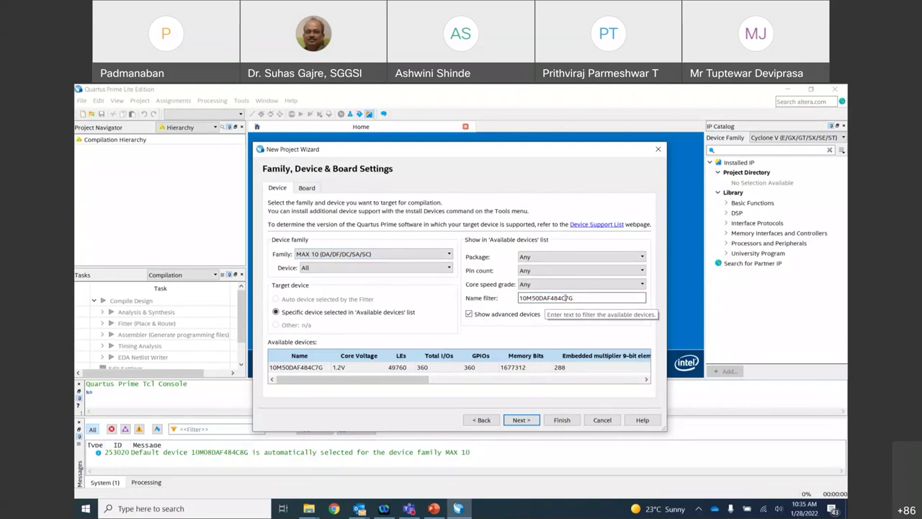
click(326, 369)
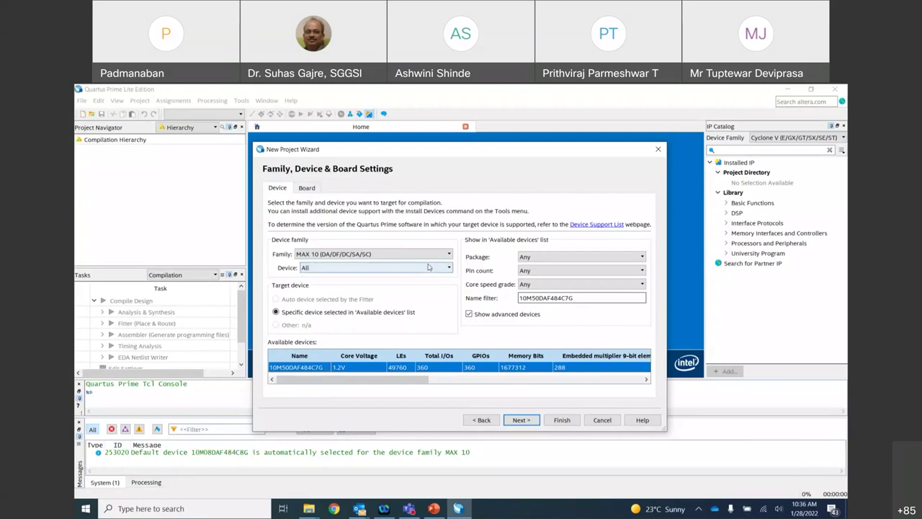
Leave the EDA tools set to None and finish creating the project.
click(529, 423)
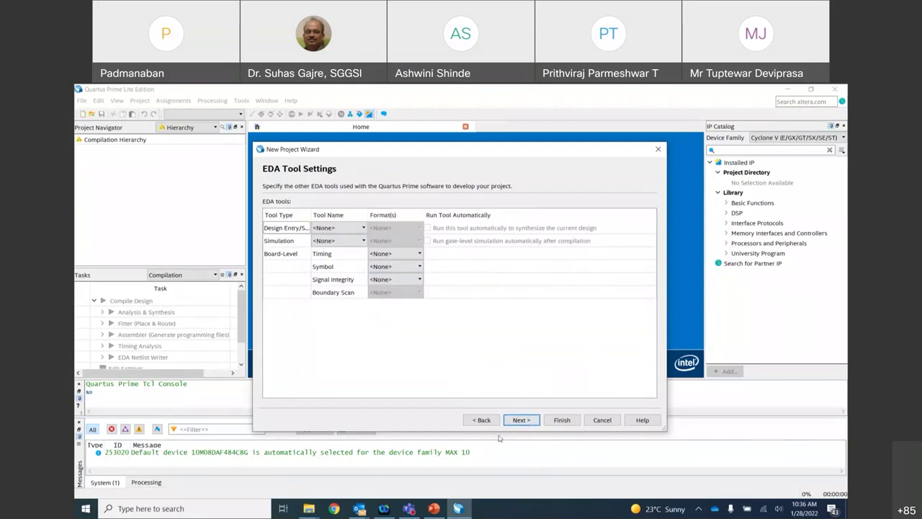
click(519, 422)
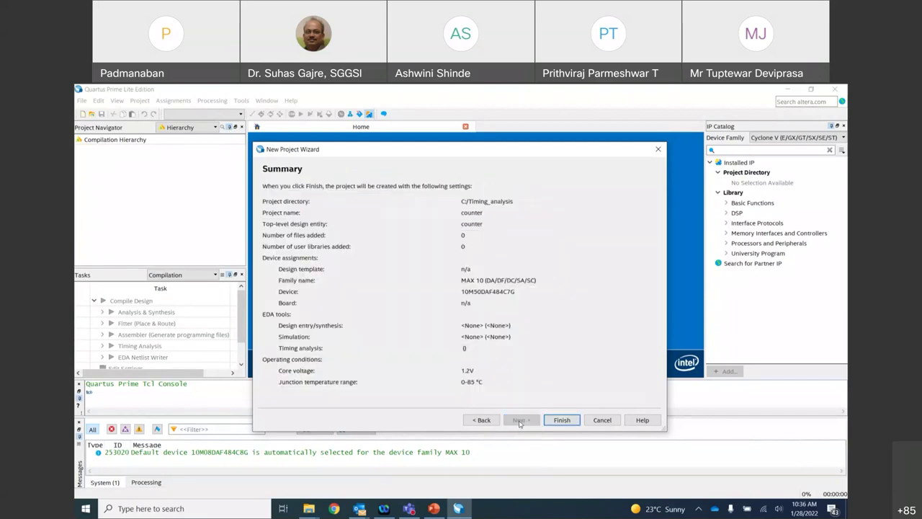
click(561, 420)
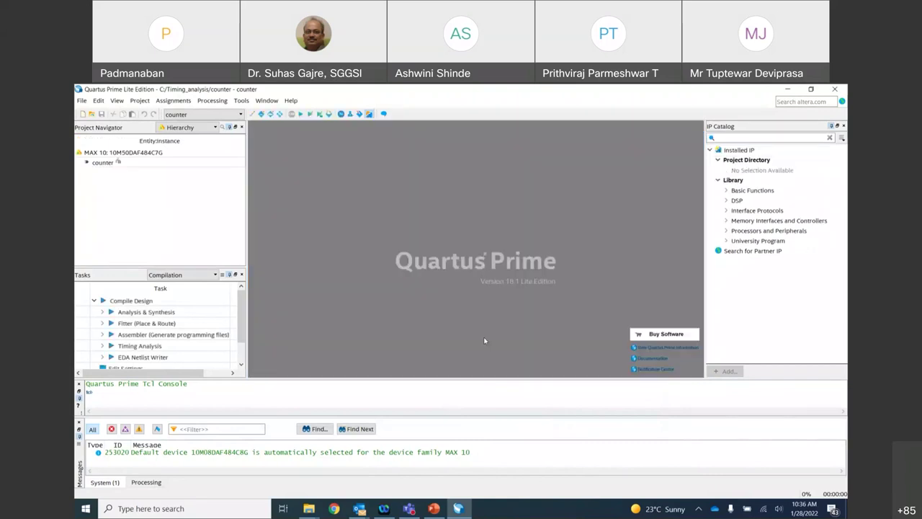
Create a new Verilog HDL design file in the project.
click(79, 102)
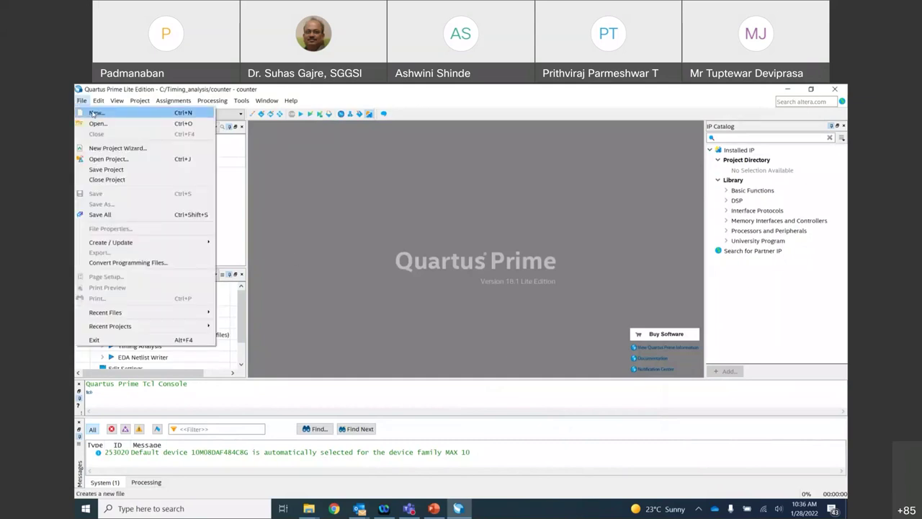
click(93, 113)
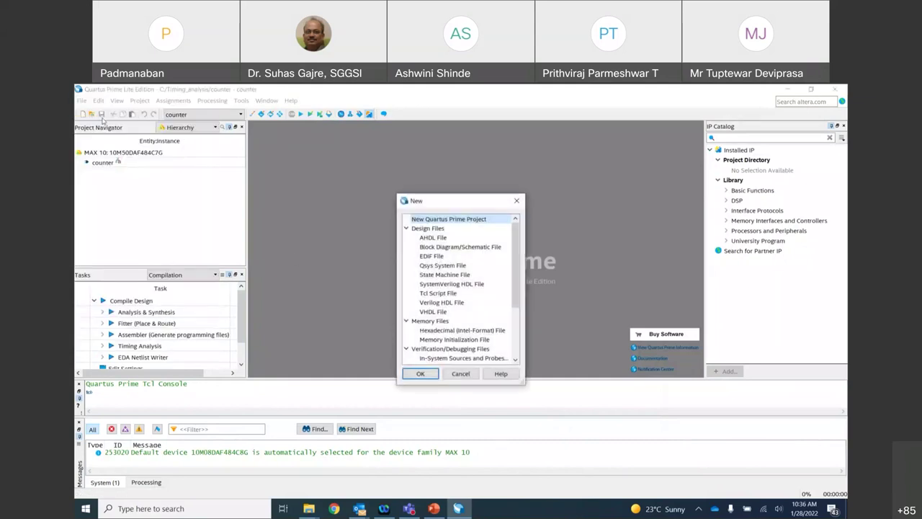
click(441, 302)
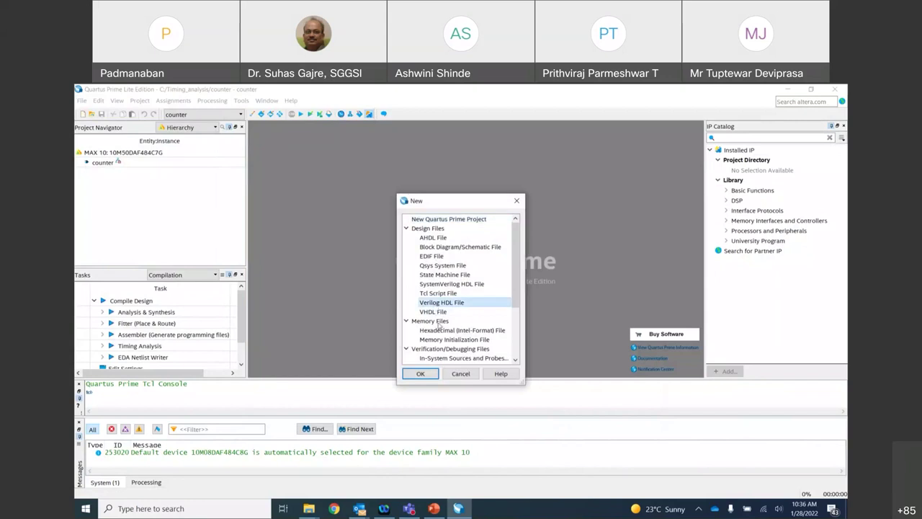
click(420, 373)
Declare module counter with inputs clk and rst and the output reg[3:0]q.
text(module cou)
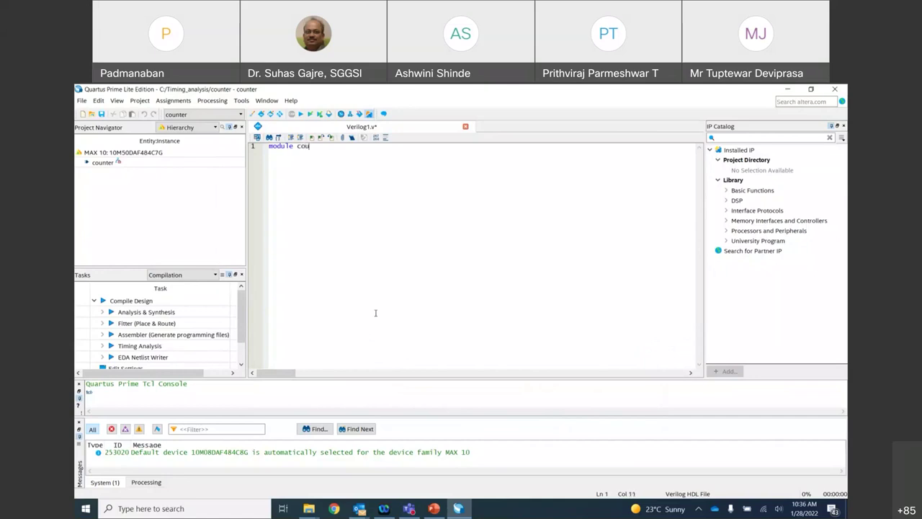
text(nter (input clk, rst,)
key(Return)
text(out)
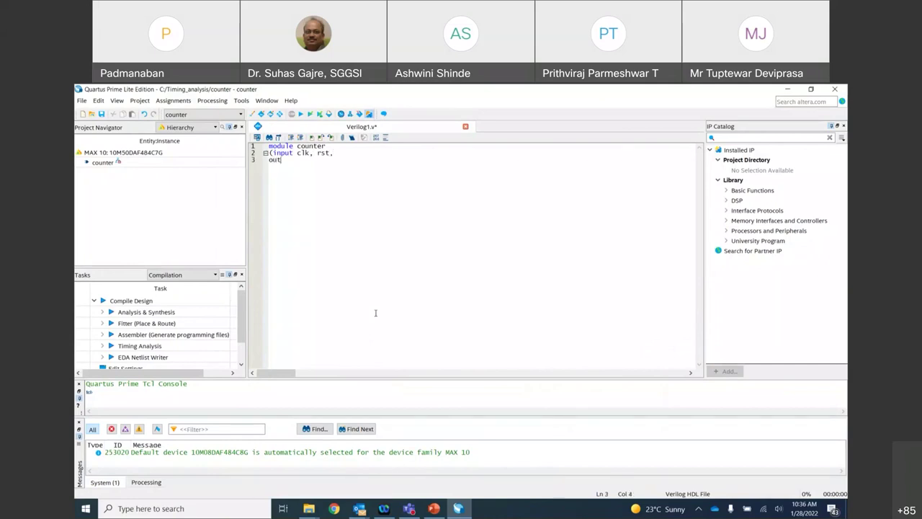
text(put reg[3:0]q);)
key(Return)
key(Return)
Add an always block sensitive to posedge clk and negedge rst, and open it with begin.
text(always@)
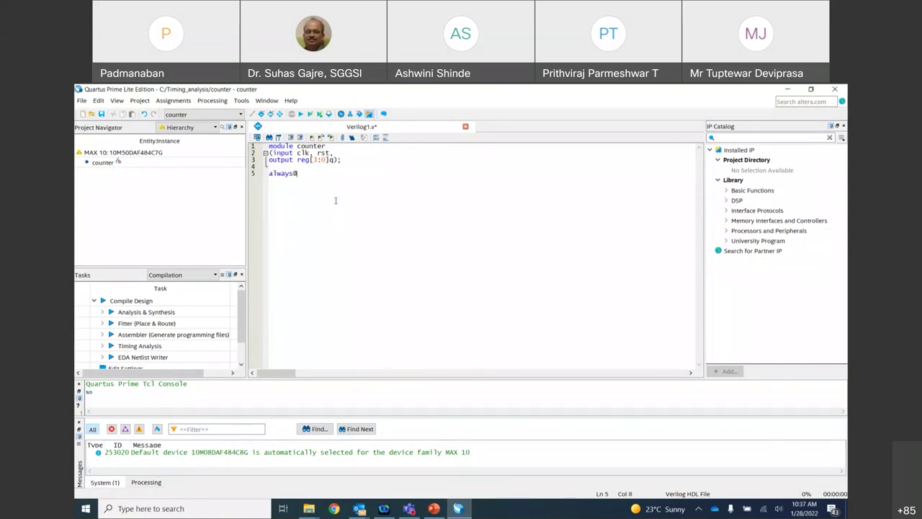
text((posedge clk)
text(negedge rst))
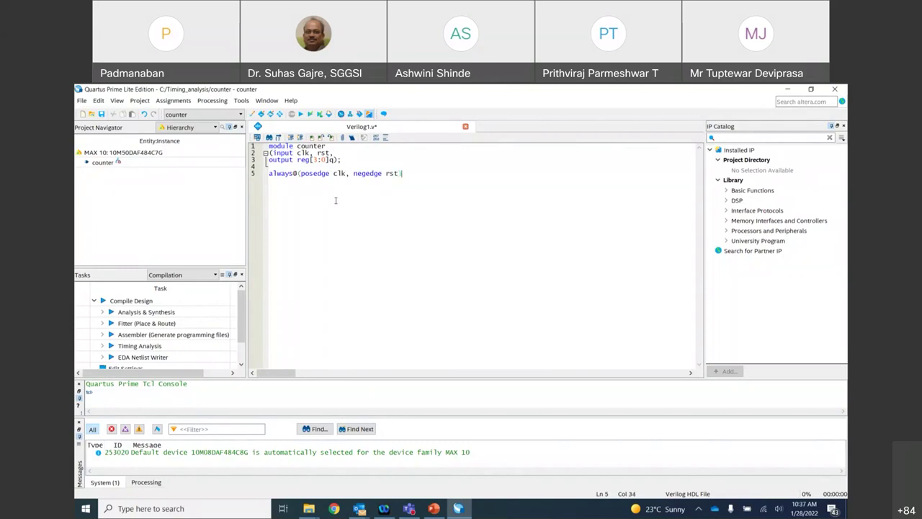
key(Return)
text(begin)
key(Left)
key(Return)
text(n)
key(BackSpace)
key(Return)
Write the counter logic so that q<=0 if !rst, else q<=q+1.
text(if(!rst))
key(Return)
text(q<=0;)
key(Return)
key(Return)
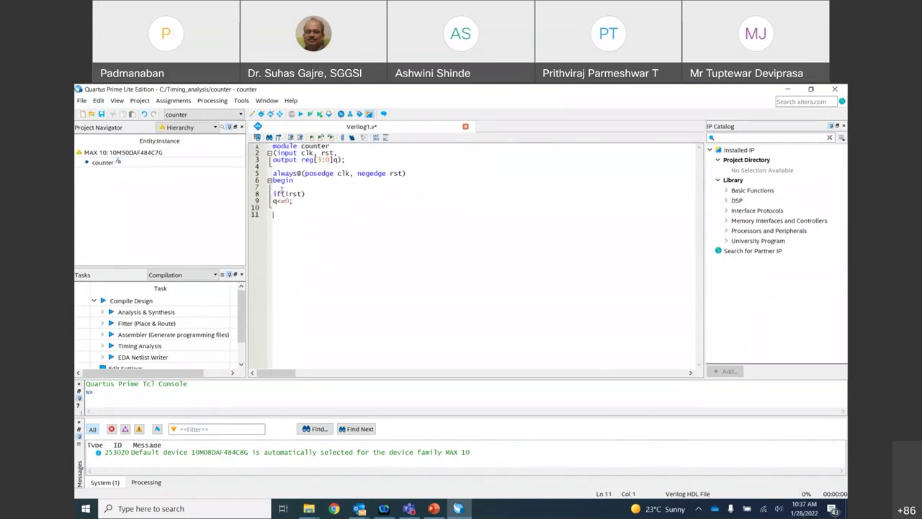
text(else)
key(Return)
text(q<=q+1;)
key(Return)
Close the code with end and endmodule, leaving a blank line after the q<=q+1; statement.
text(end)
key(Return)
text(endmodule)
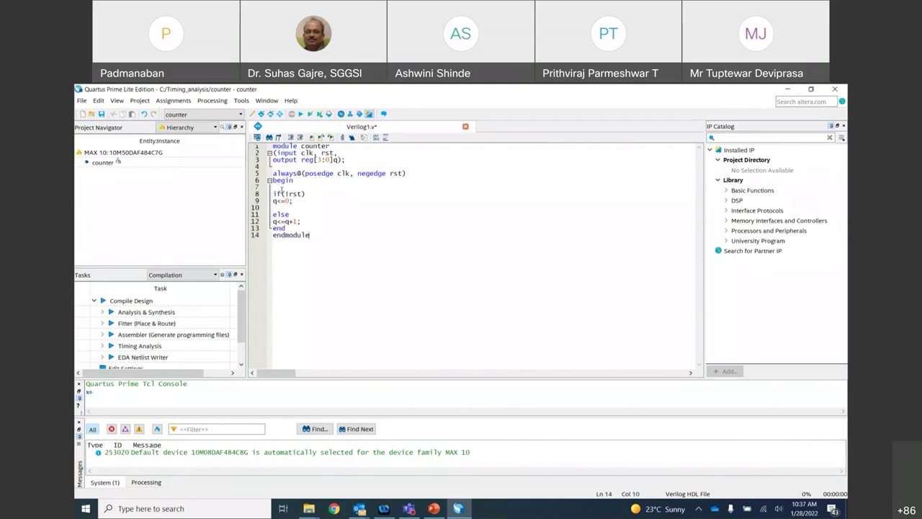
key(Return)
click(307, 221)
key(Return)
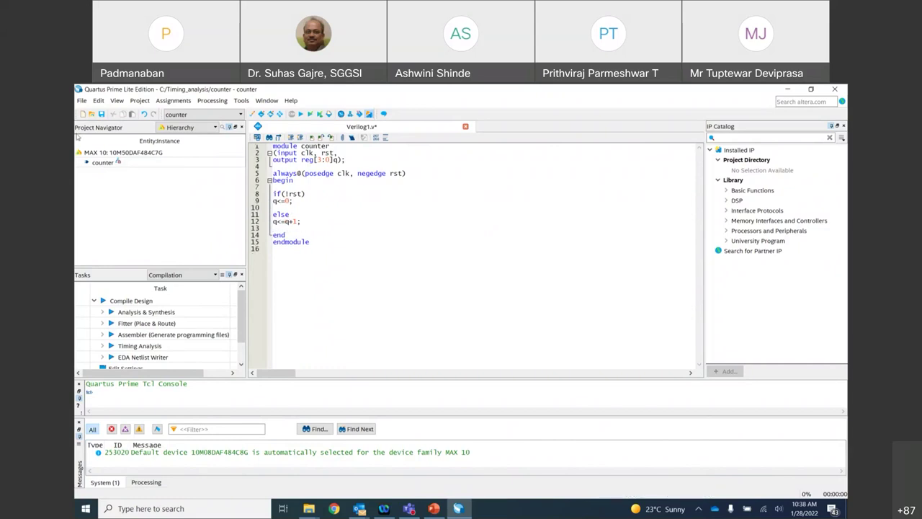
Save the Verilog file as counter.v in the Timing_analysis folder and run Analysis & Elaboration.
click(81, 100)
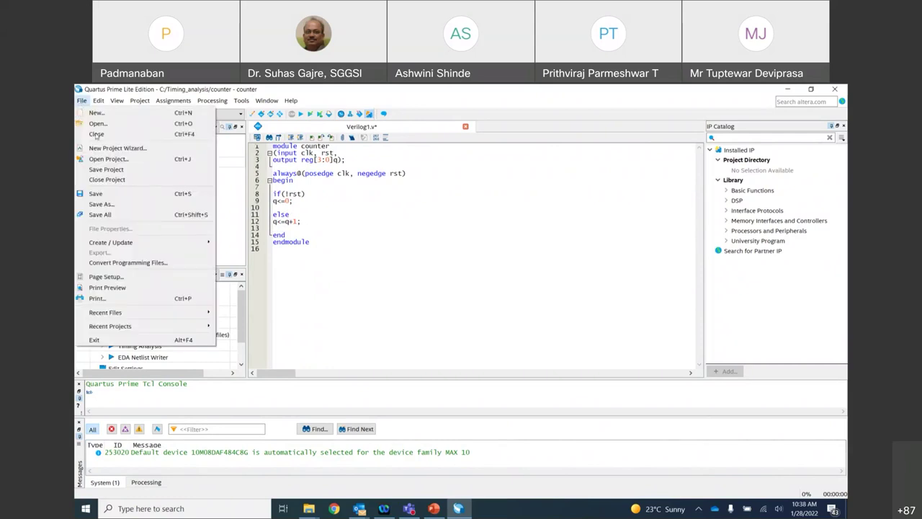
click(100, 204)
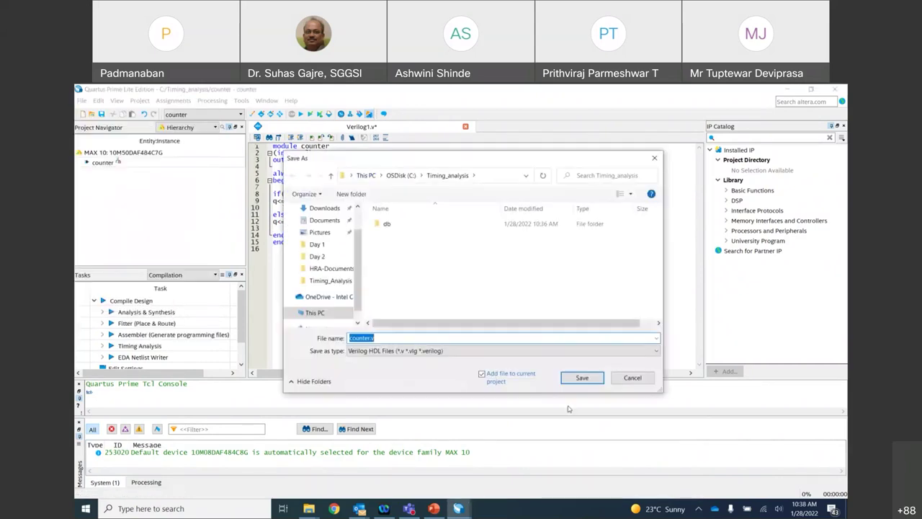
click(584, 379)
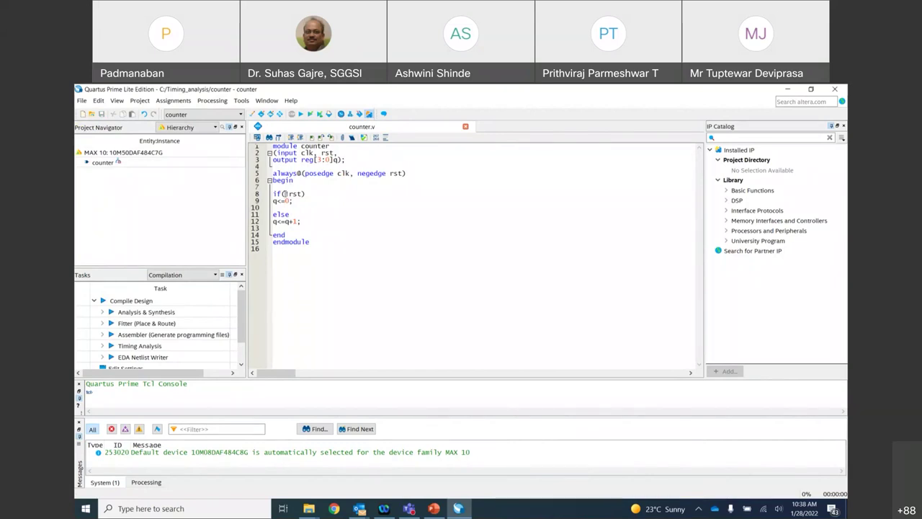
click(310, 116)
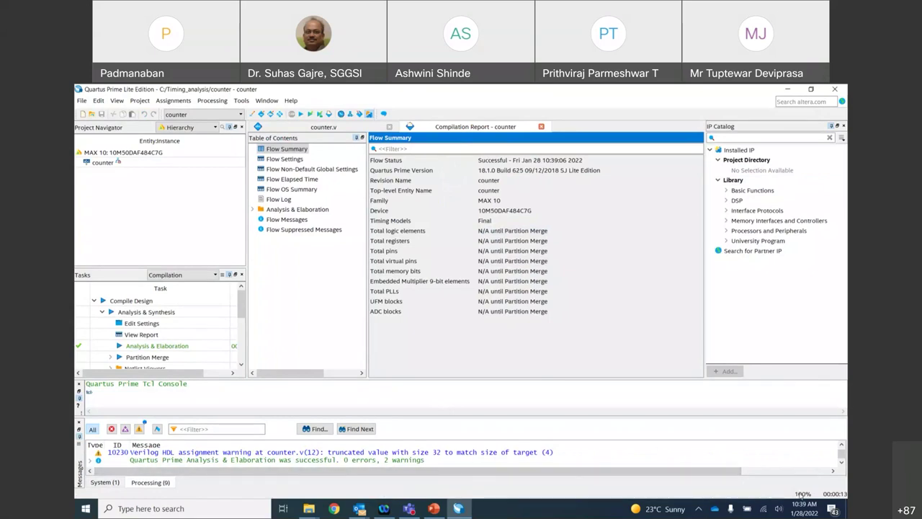
Examine the counter's schematic in the RTL Viewer and close the viewer.
click(238, 101)
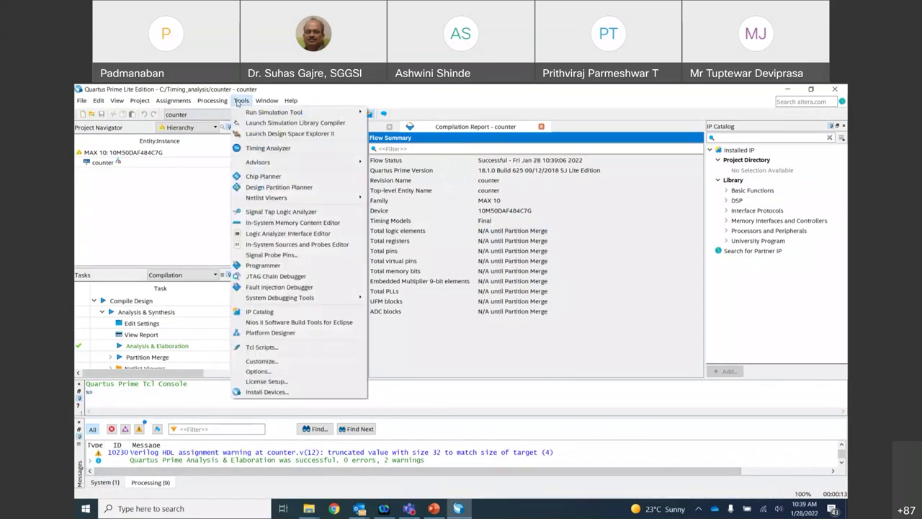
mouse_move(278, 202)
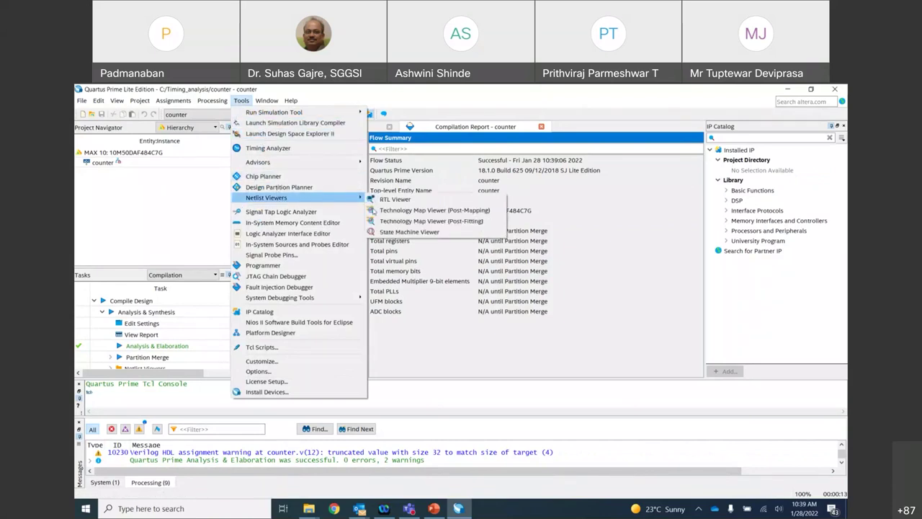
click(408, 201)
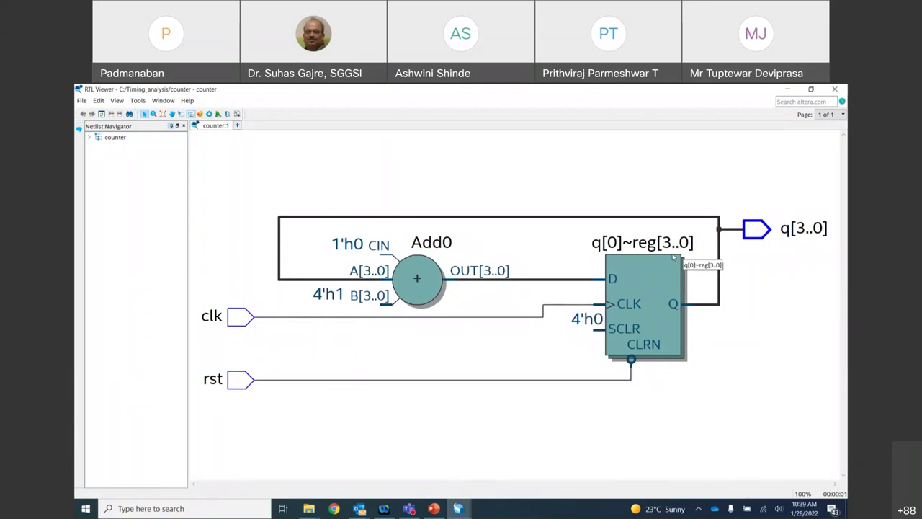
click(834, 89)
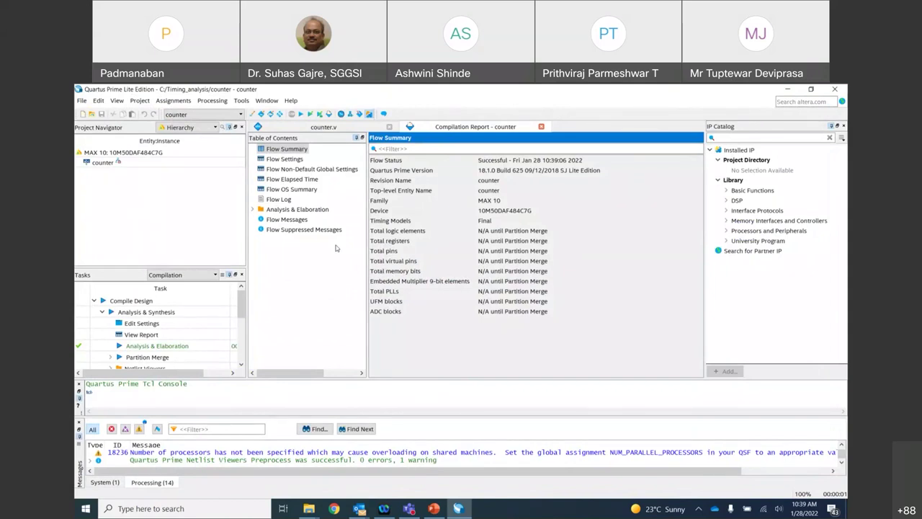
Run a full compilation of the counter design and hide the Tcl Console.
click(302, 116)
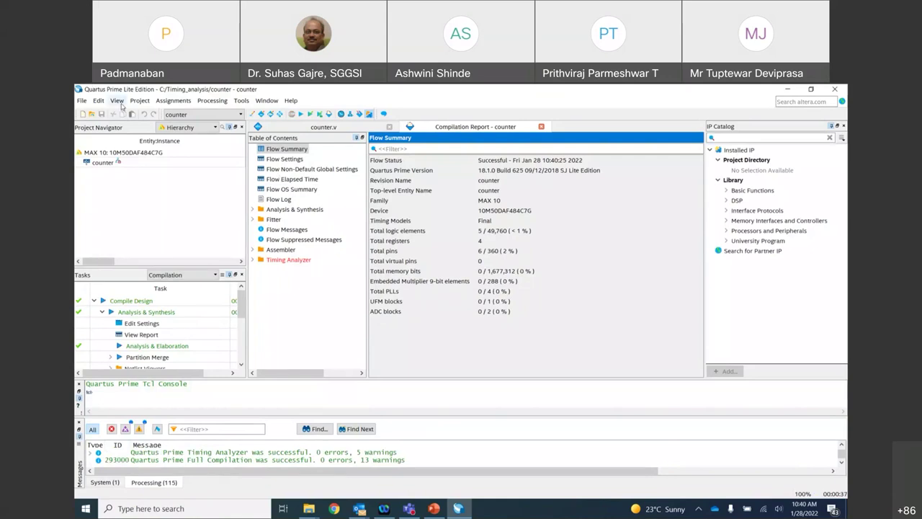
click(120, 103)
mouse_move(148, 113)
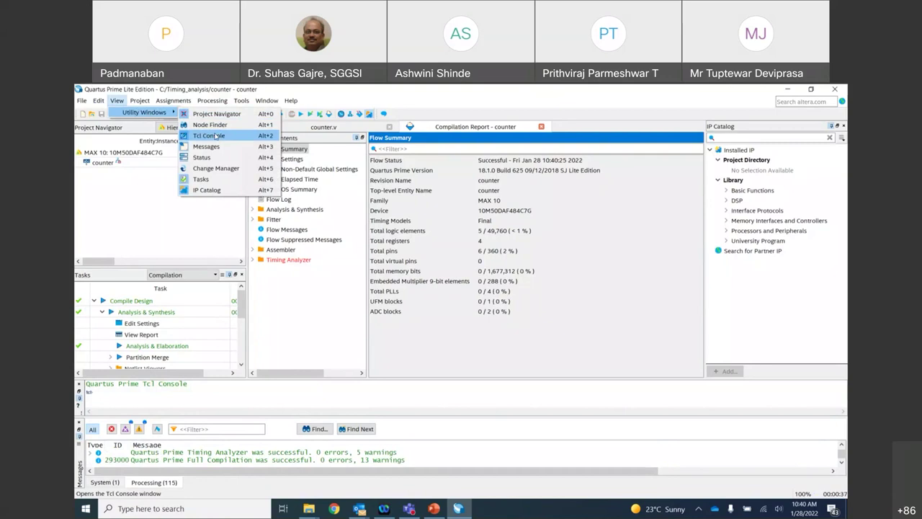
click(216, 136)
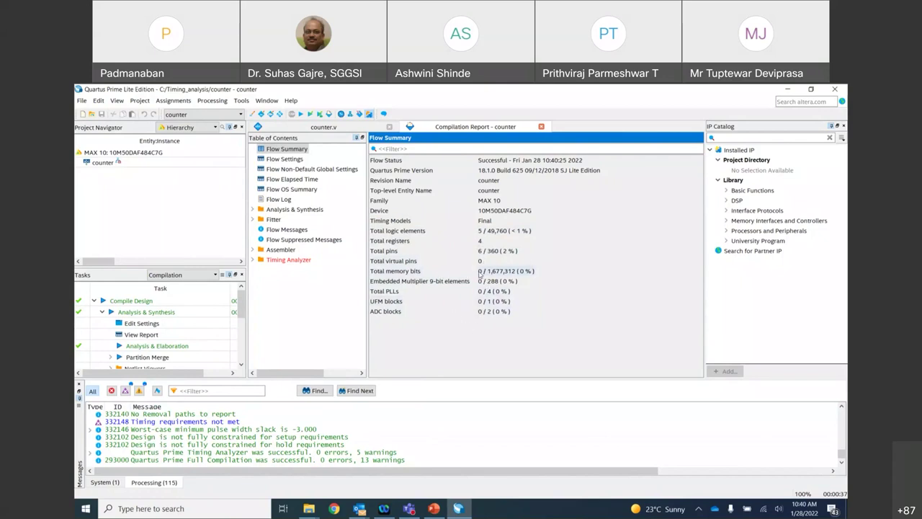
Examine the counter's post-mapping netlist from its inputs to its outputs in the Technology Map Viewer and close the viewer.
click(241, 100)
mouse_move(277, 198)
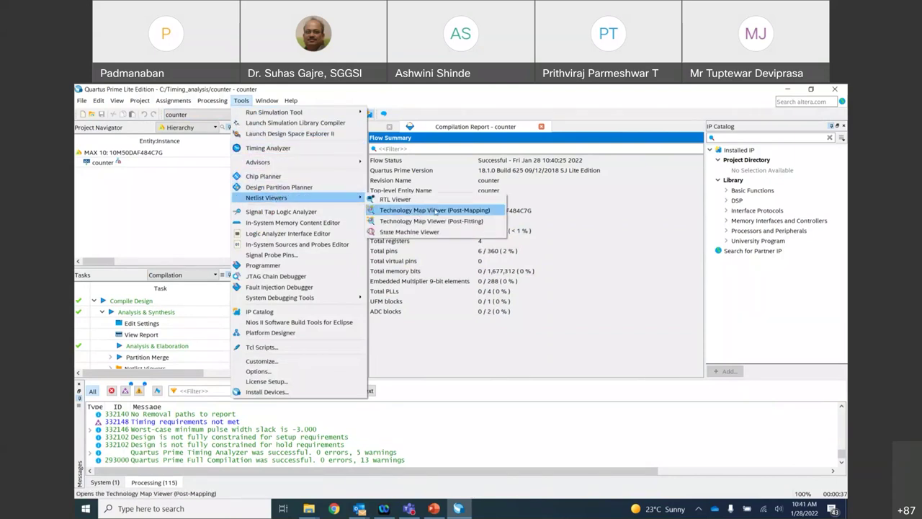
click(436, 210)
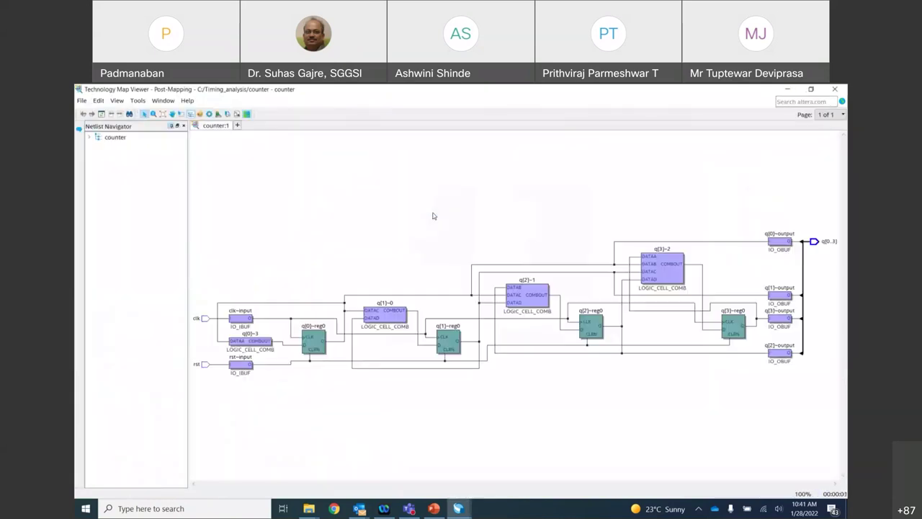
drag(257, 265, 768, 379)
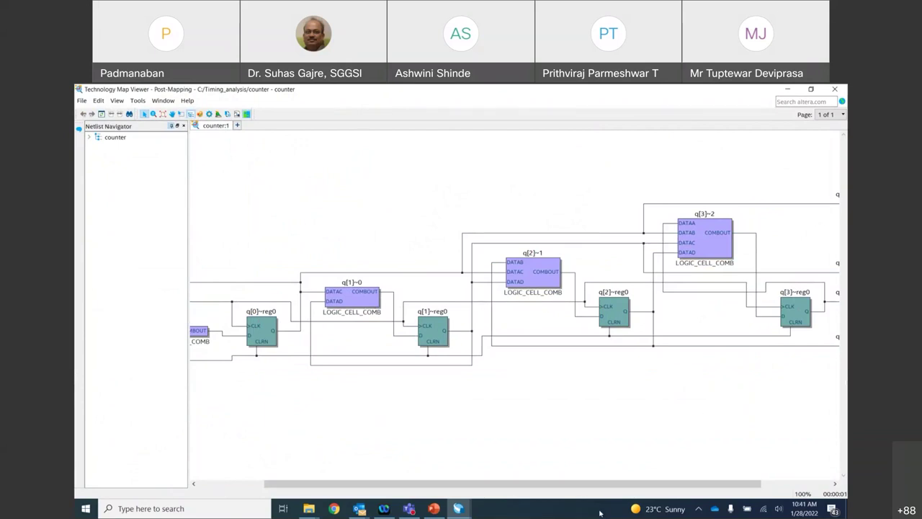
drag(588, 485, 442, 465)
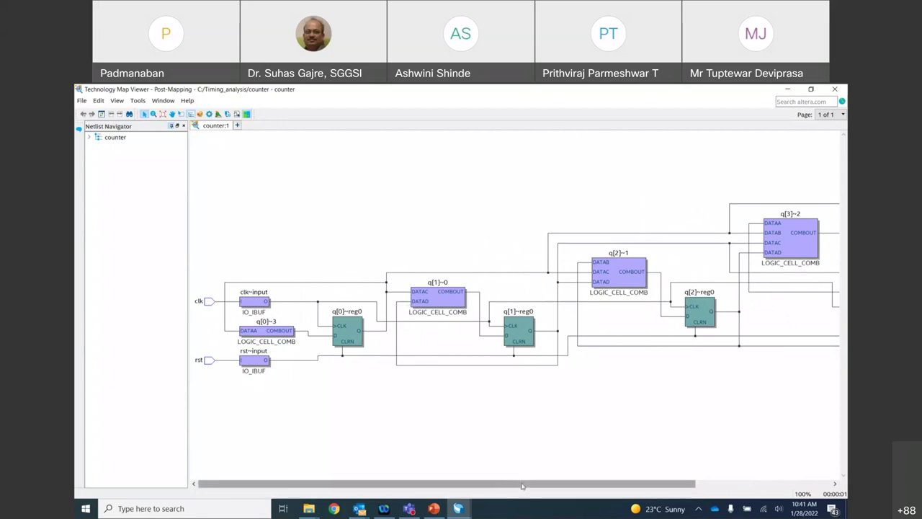
drag(519, 483, 624, 482)
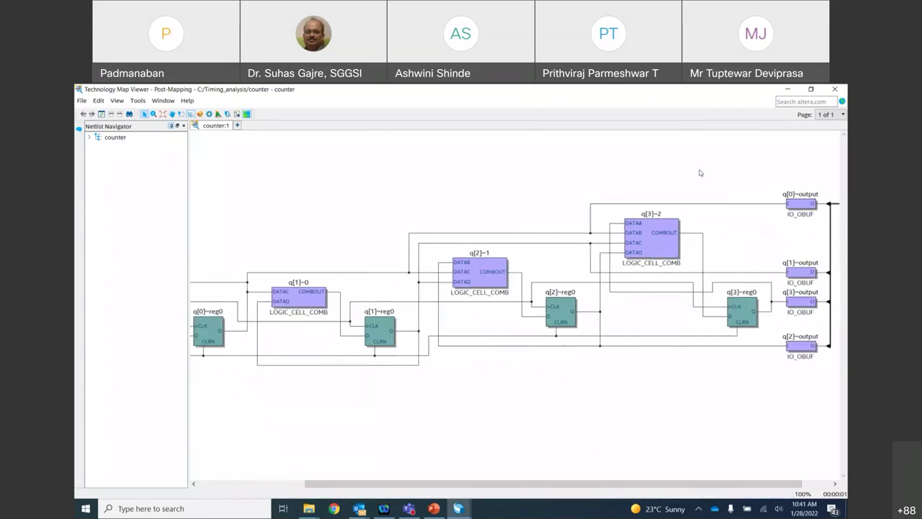
click(833, 90)
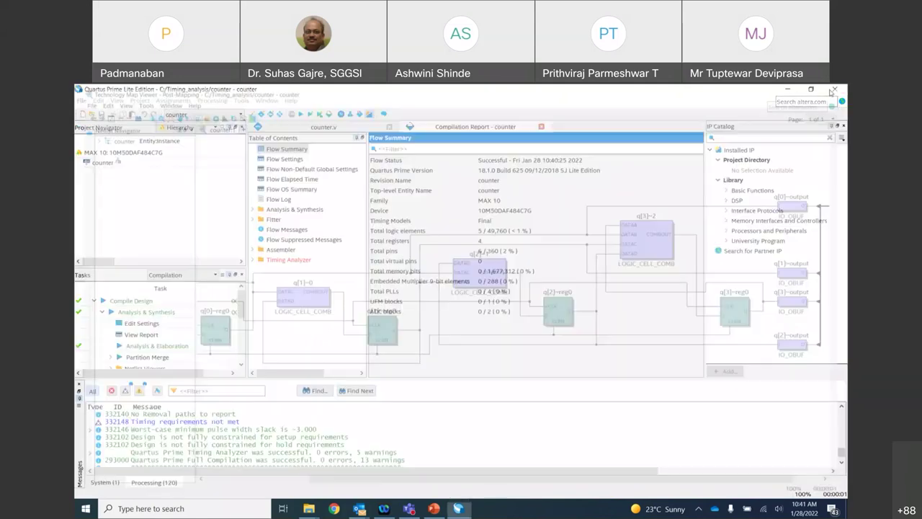
View the counter's post-fitting netlist in the Technology Map Viewer and close the viewer.
click(241, 101)
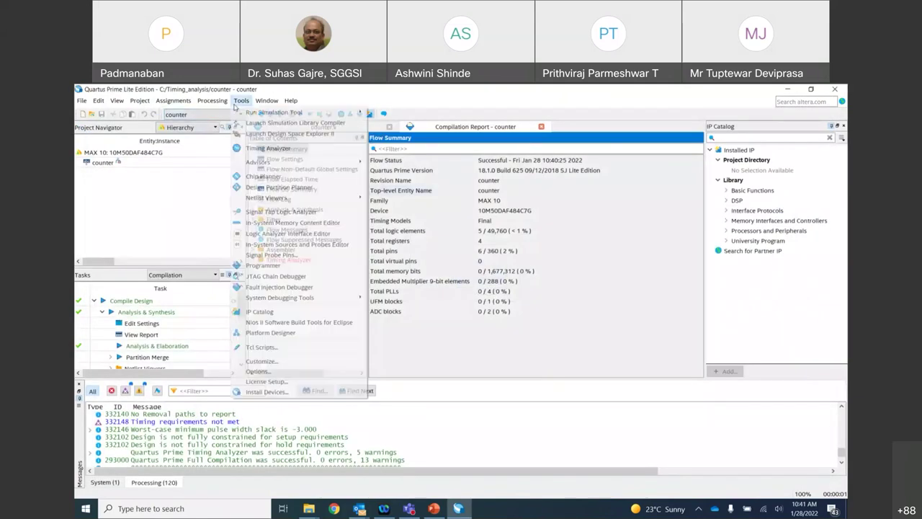
mouse_move(288, 198)
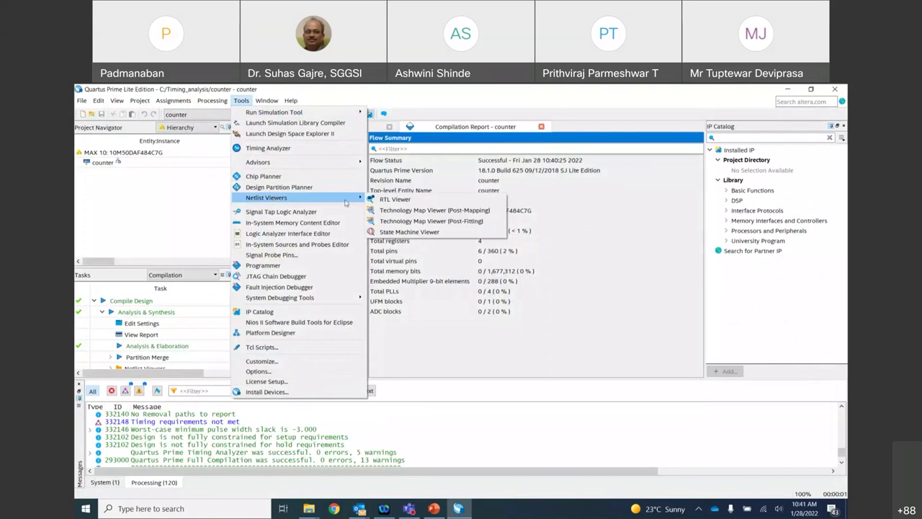
click(416, 222)
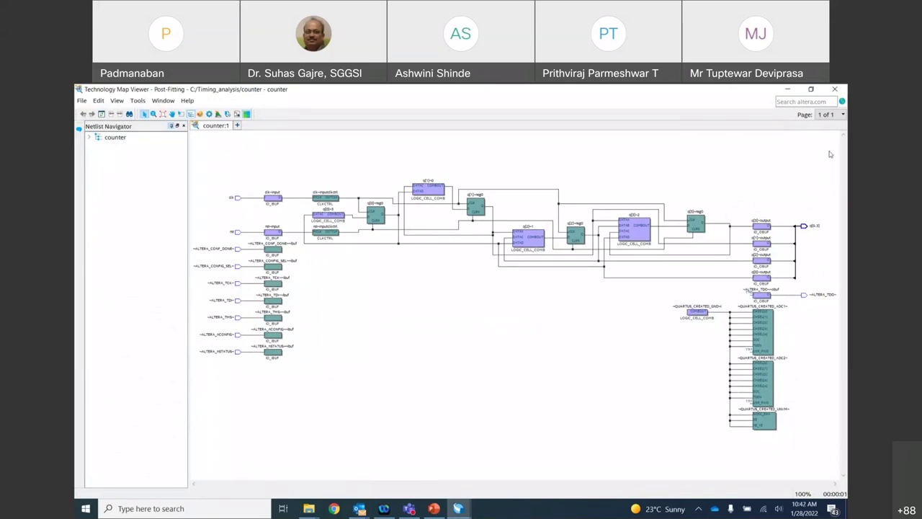
click(834, 90)
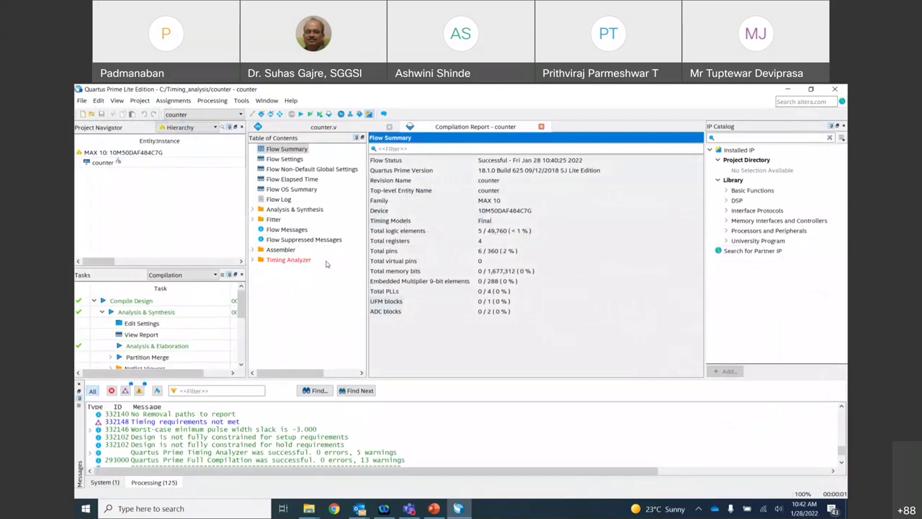
Expand the Timing Analyzer results in the compilation report, then launch the Timing Analyzer maximized and create the timing netlist.
click(253, 260)
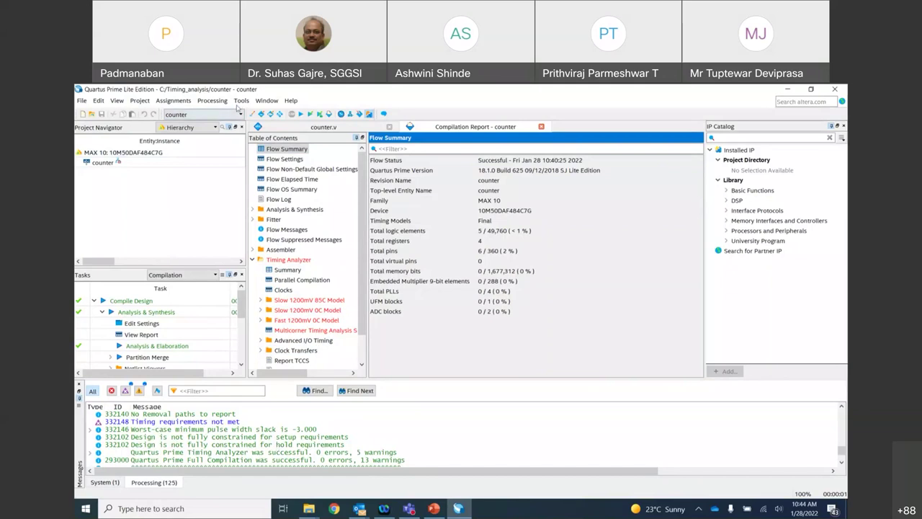
click(240, 101)
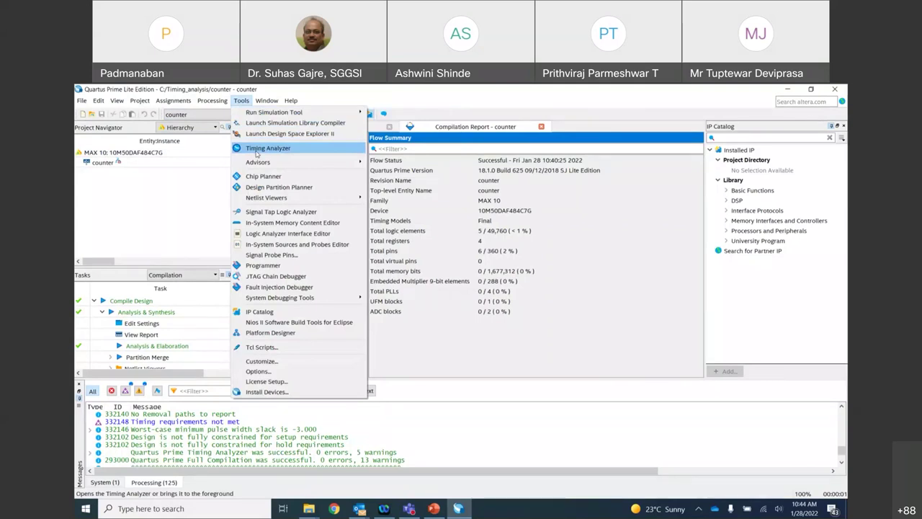
mouse_move(254, 113)
click(278, 149)
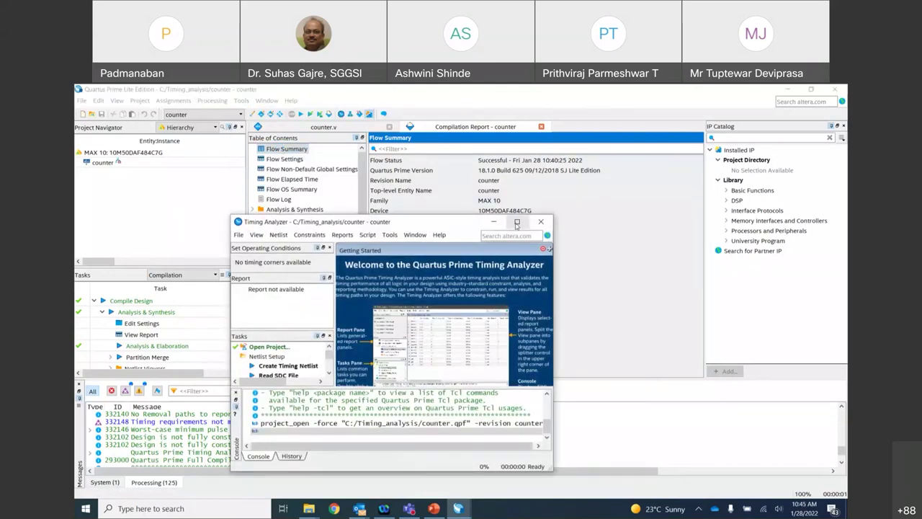
click(516, 224)
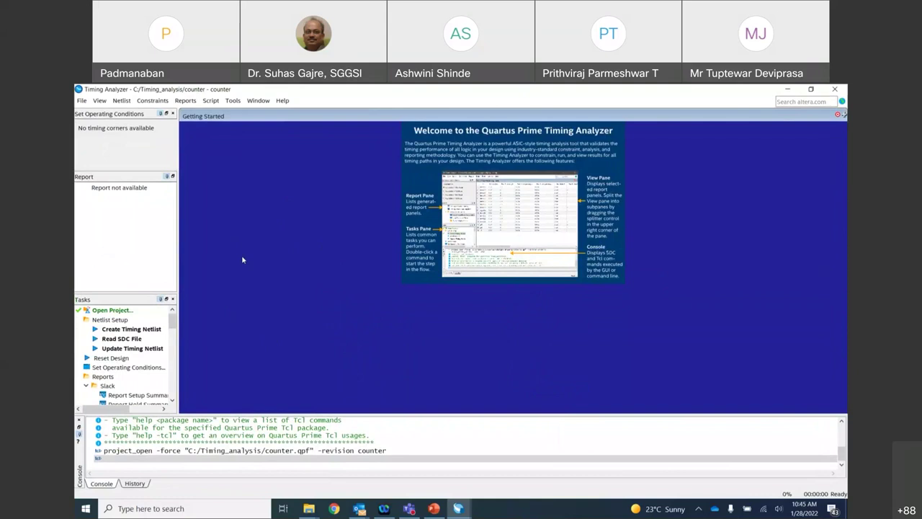
double_click(132, 331)
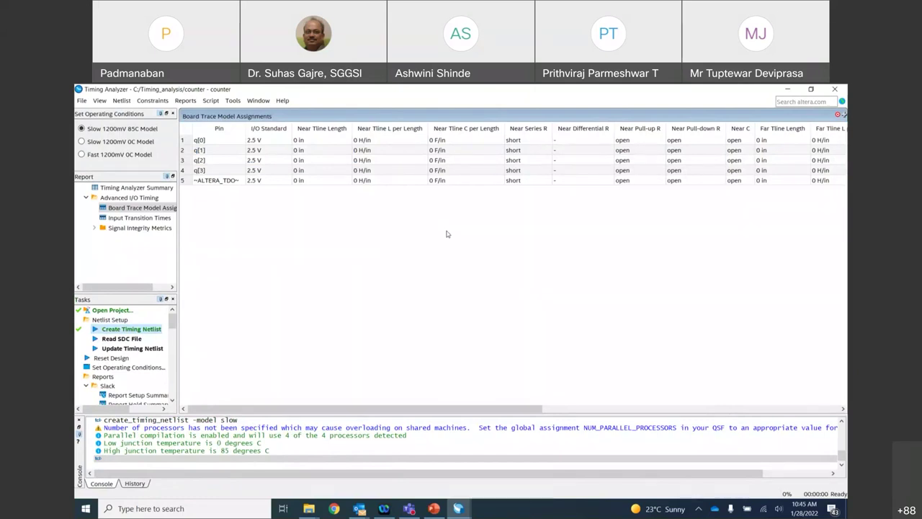
click(153, 101)
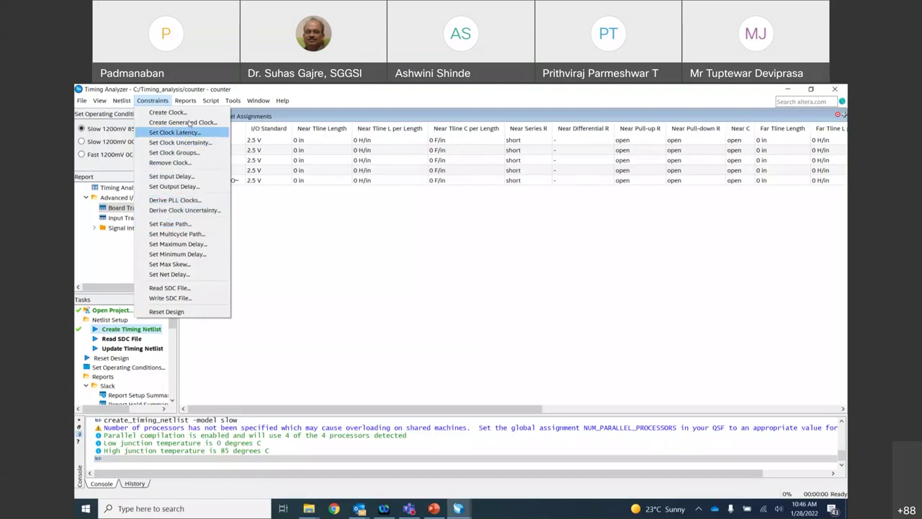
mouse_move(192, 103)
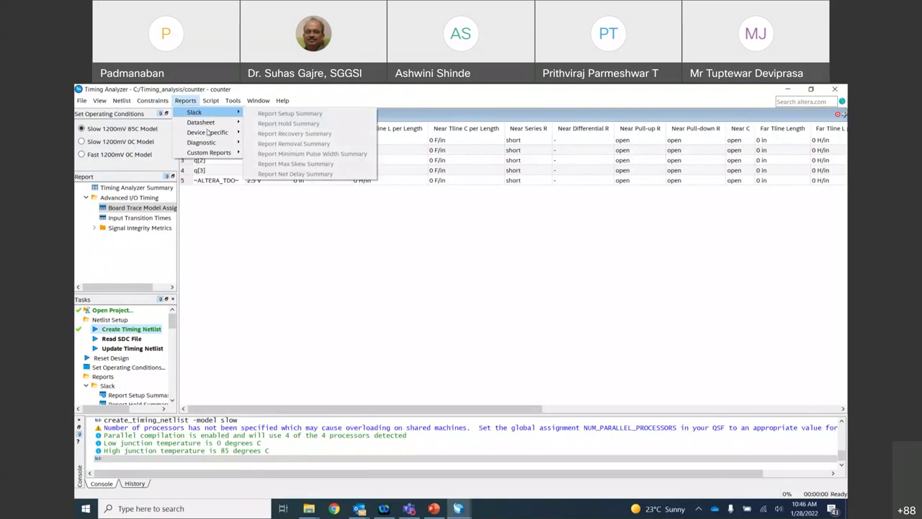
mouse_move(208, 133)
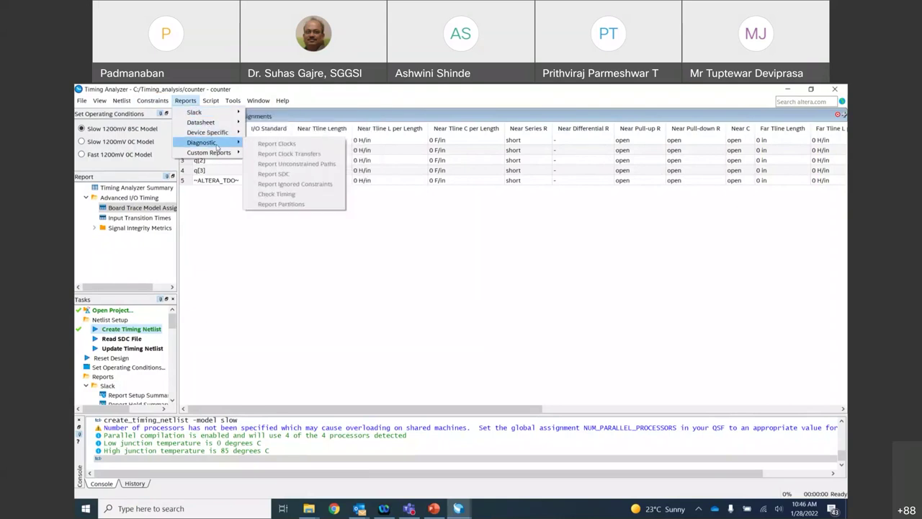
mouse_move(219, 153)
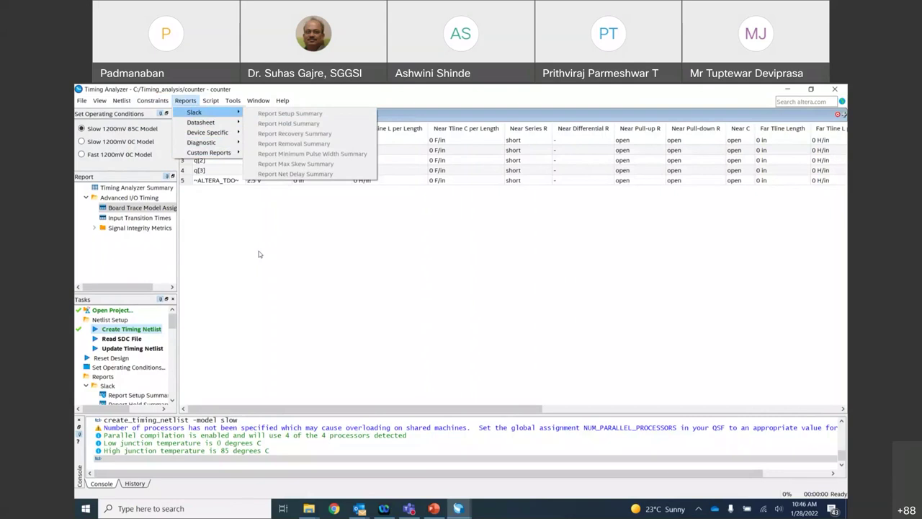
mouse_move(151, 101)
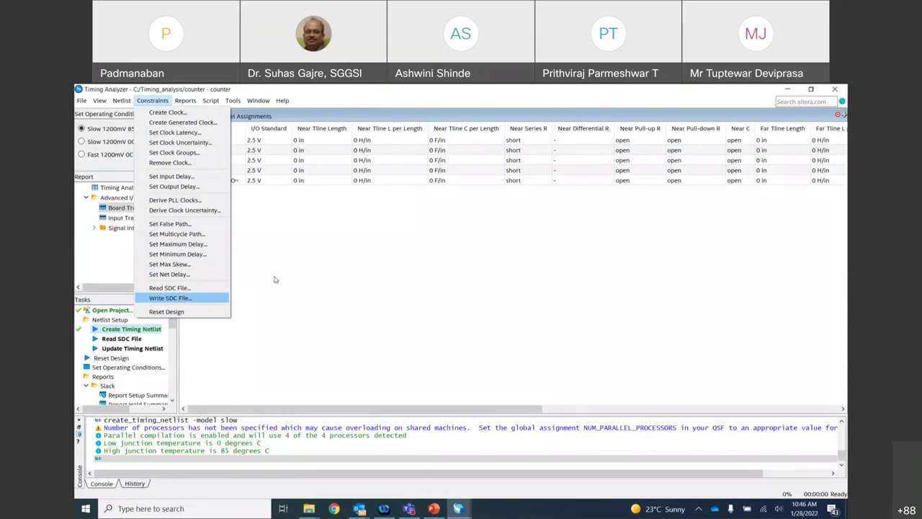
click(321, 274)
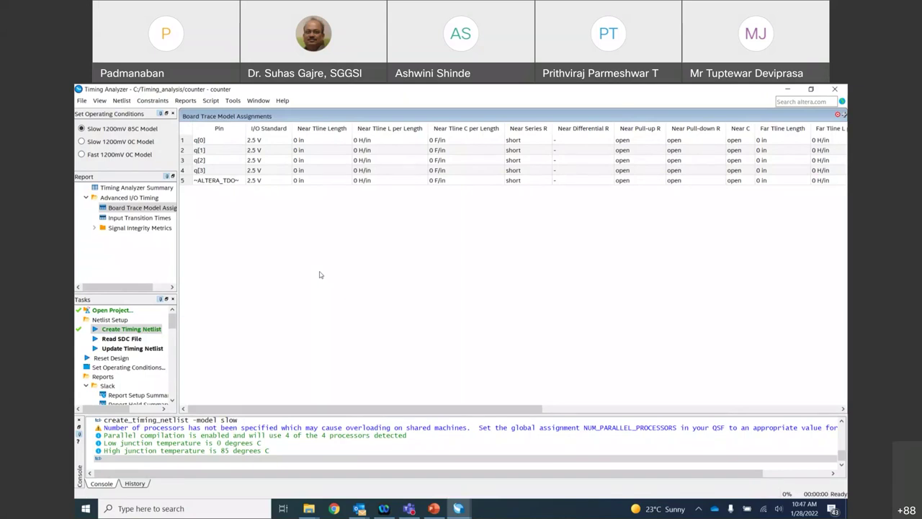
Begin a new clock constraint named clock, with a period of 10.000 ns.
click(144, 101)
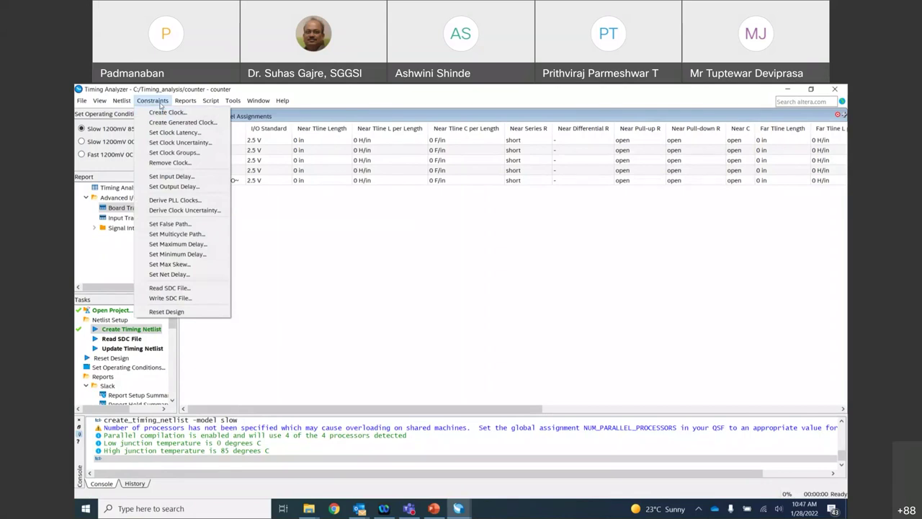
click(168, 114)
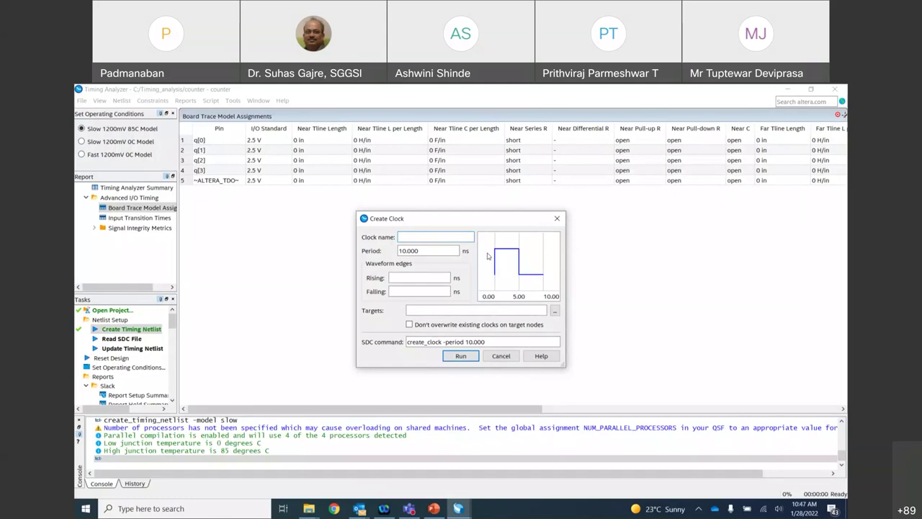
text(clock)
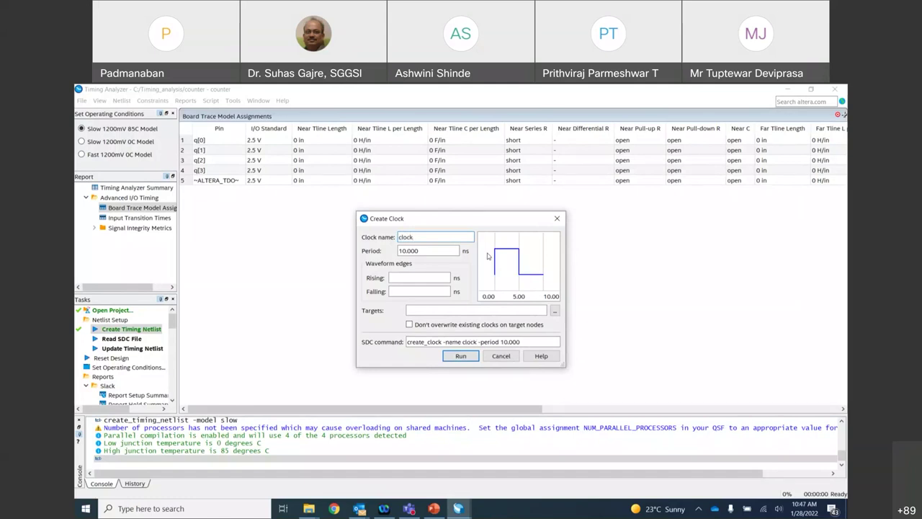
double_click(409, 251)
click(409, 252)
click(414, 239)
Set the clk port as the clock constraint's target and run the create_clock command.
click(554, 311)
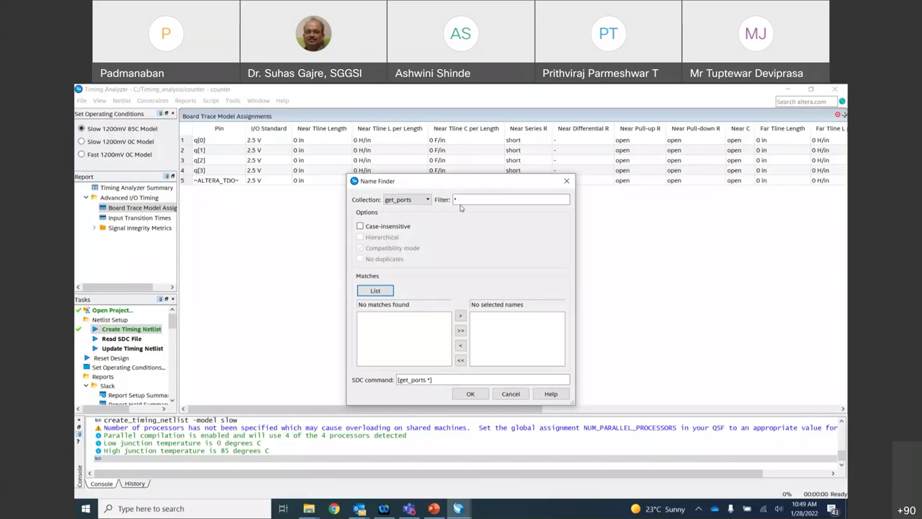
click(373, 292)
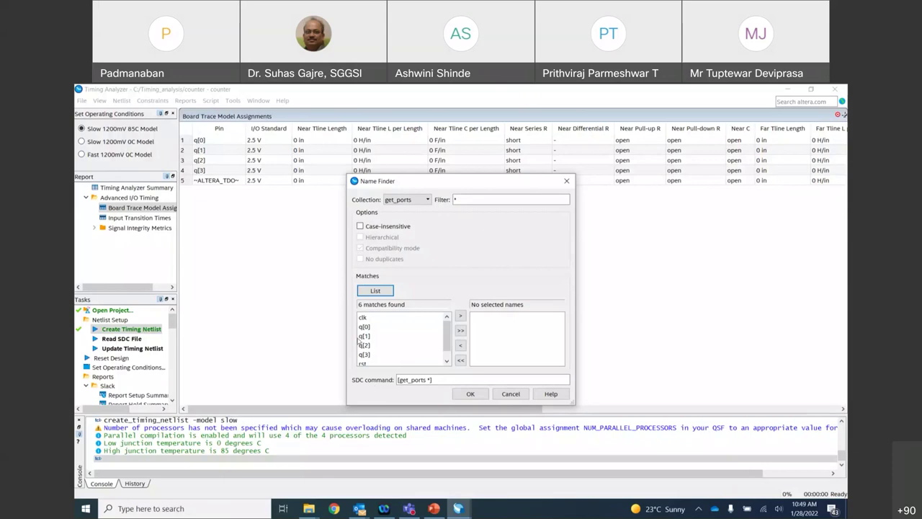
click(374, 318)
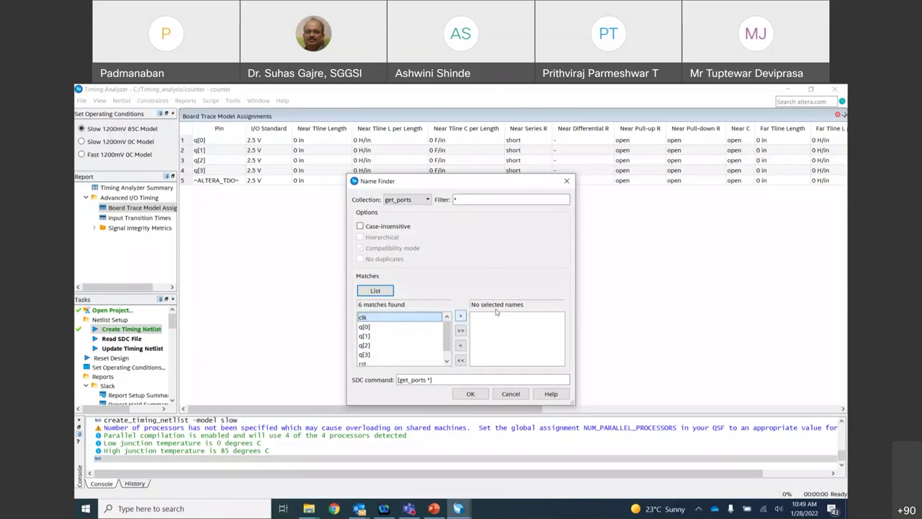
click(460, 317)
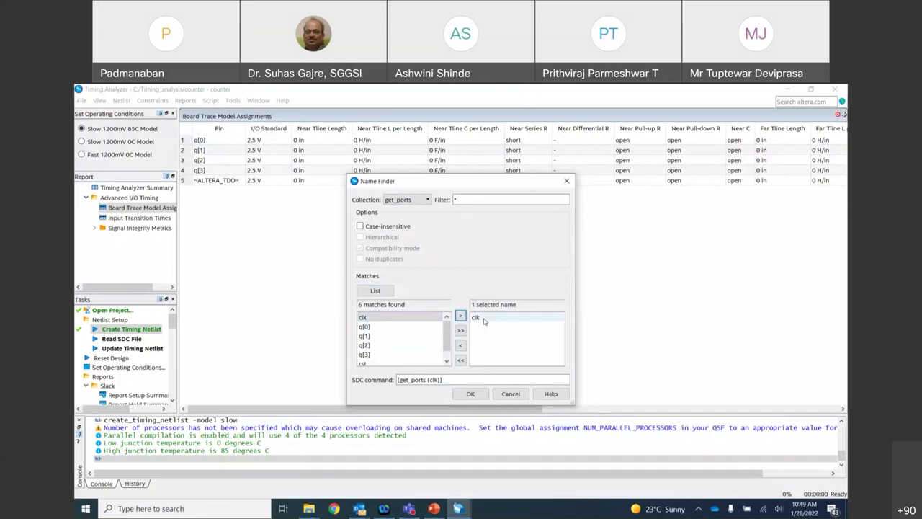
click(471, 394)
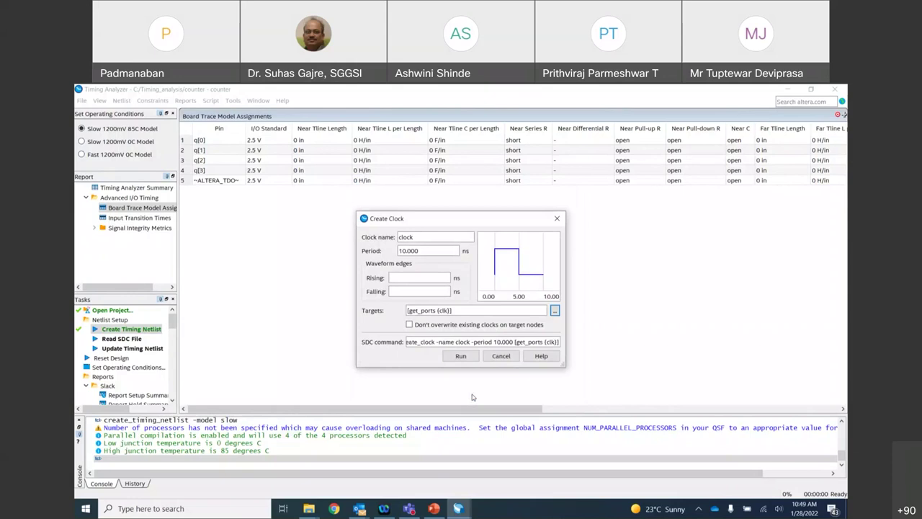
click(418, 343)
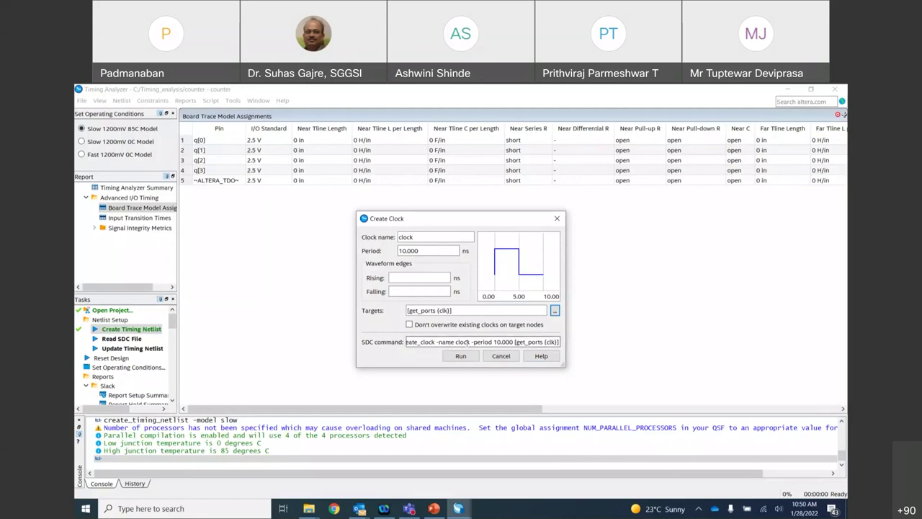
click(468, 342)
click(462, 357)
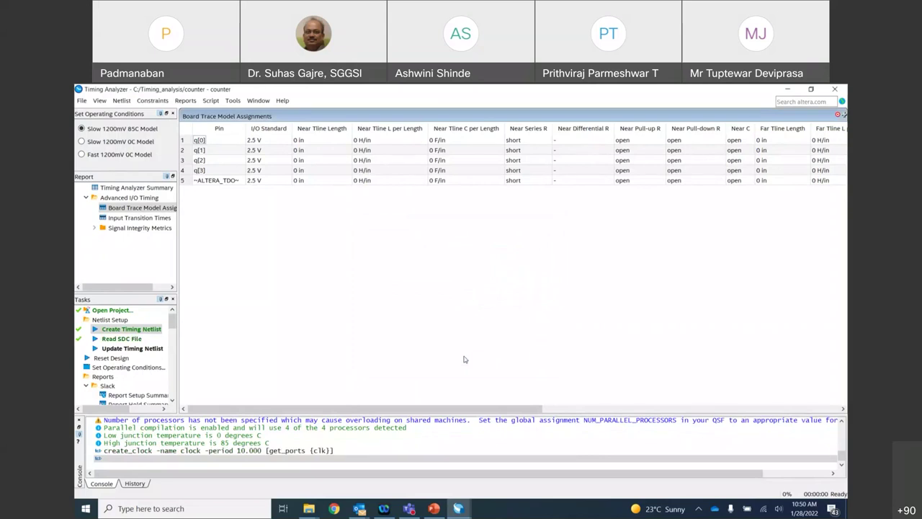
Generate the Report Clocks diagnostic report to list the design's constrained clocks.
click(112, 457)
click(172, 401)
click(172, 401)
click(172, 400)
click(172, 400)
scroll(172, 401, down, 5)
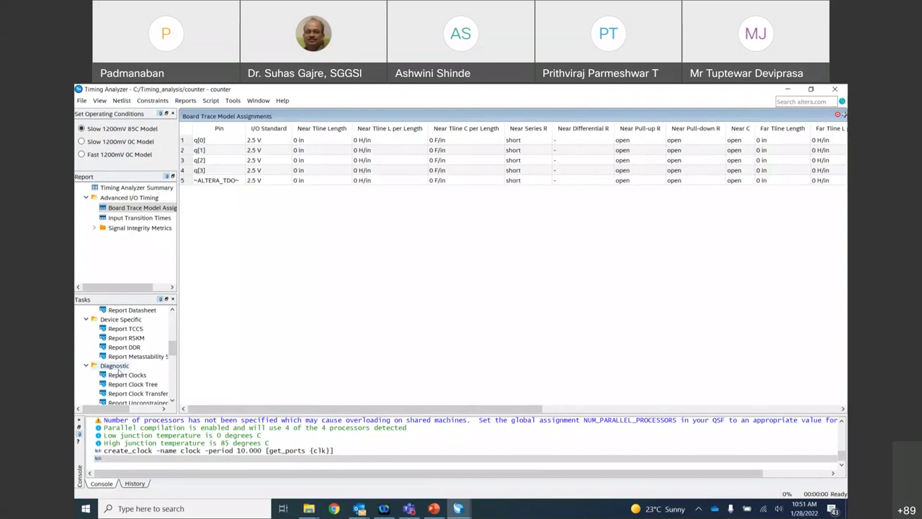
click(125, 376)
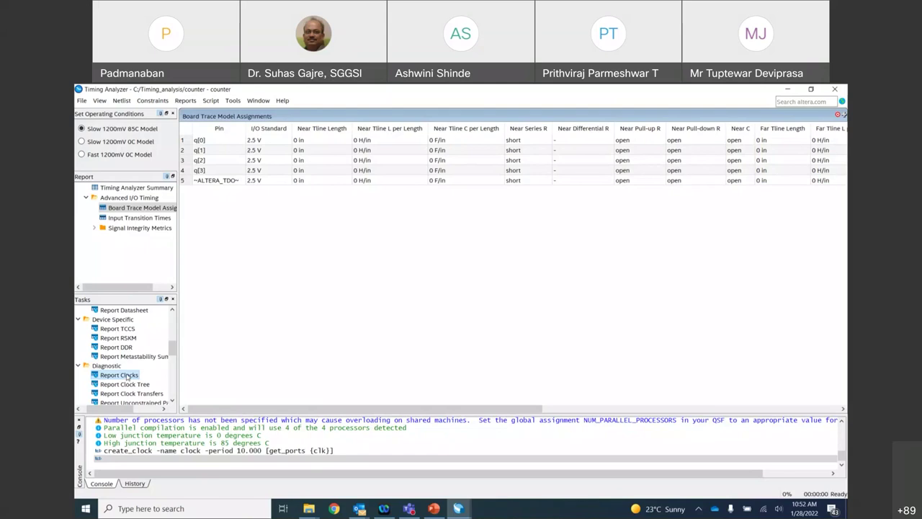
double_click(127, 375)
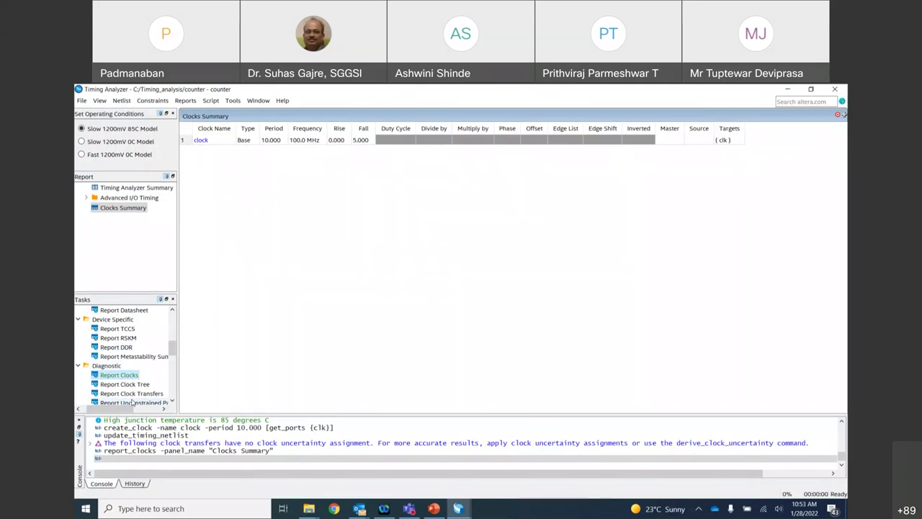
Run the custom Report Timing for setup analysis with 1 path and full path detail.
click(172, 400)
click(172, 400)
click(172, 401)
click(173, 401)
click(172, 400)
click(172, 401)
click(172, 400)
click(172, 400)
click(172, 400)
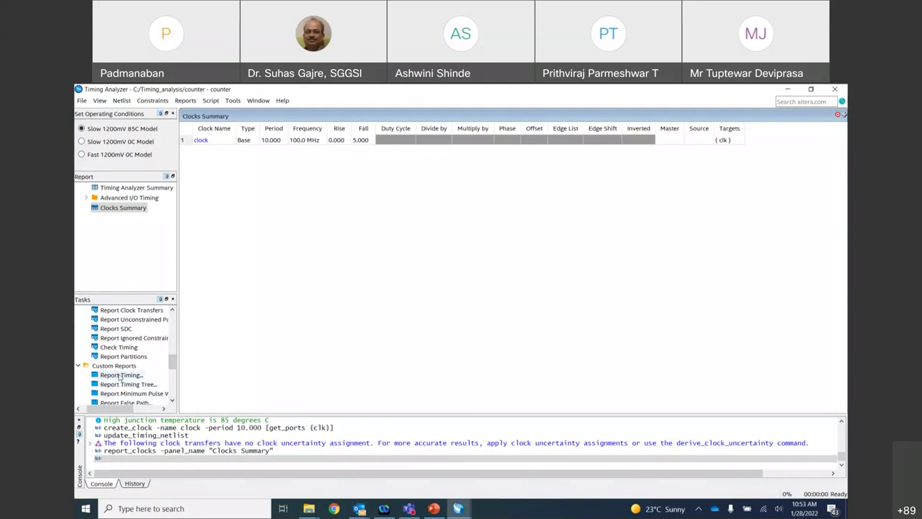
double_click(121, 375)
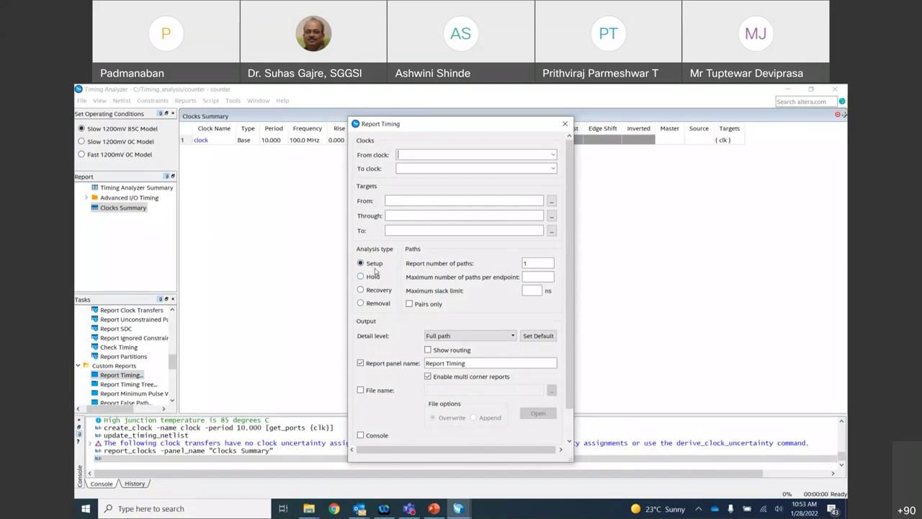
drag(572, 333, 572, 375)
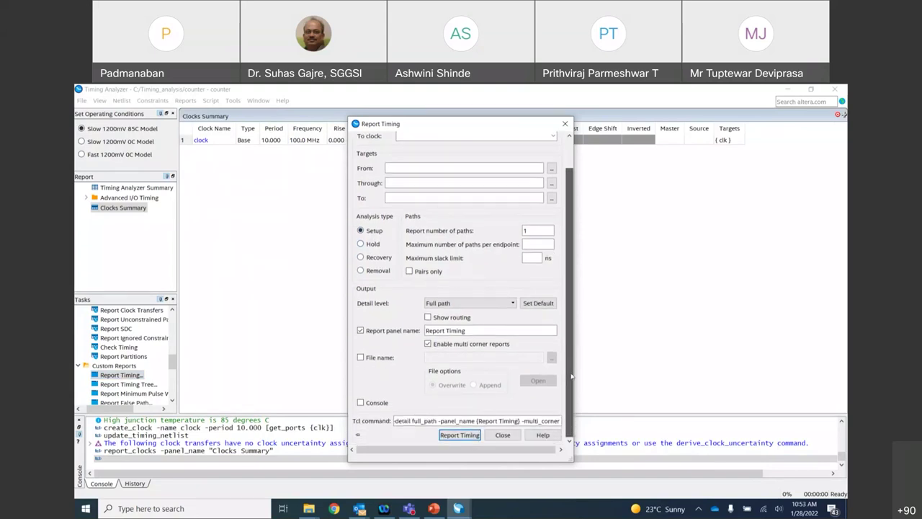
click(459, 435)
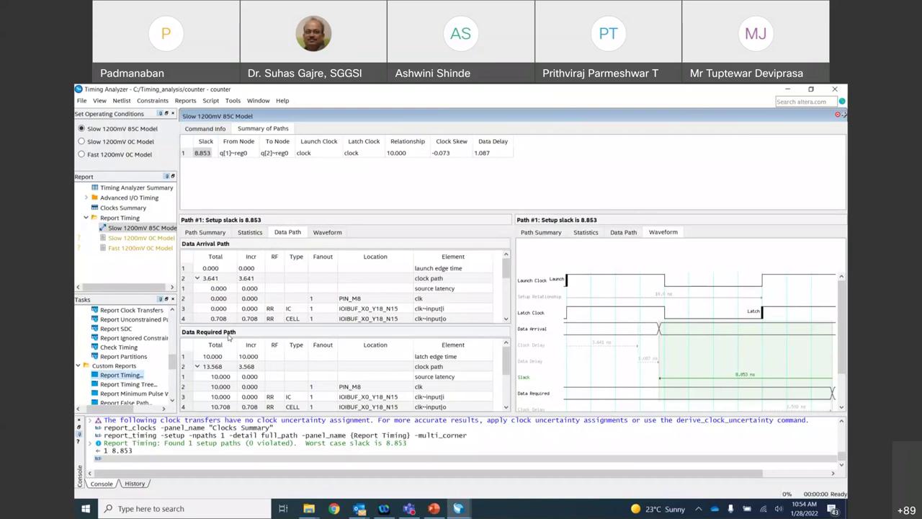
Examine the setup path's summary, delay statistics, and data arrival and required path details.
click(203, 236)
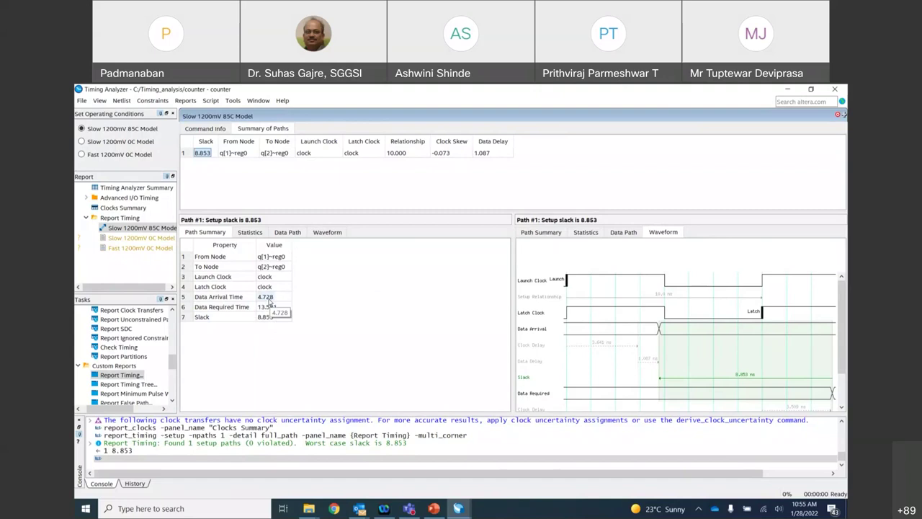
click(251, 234)
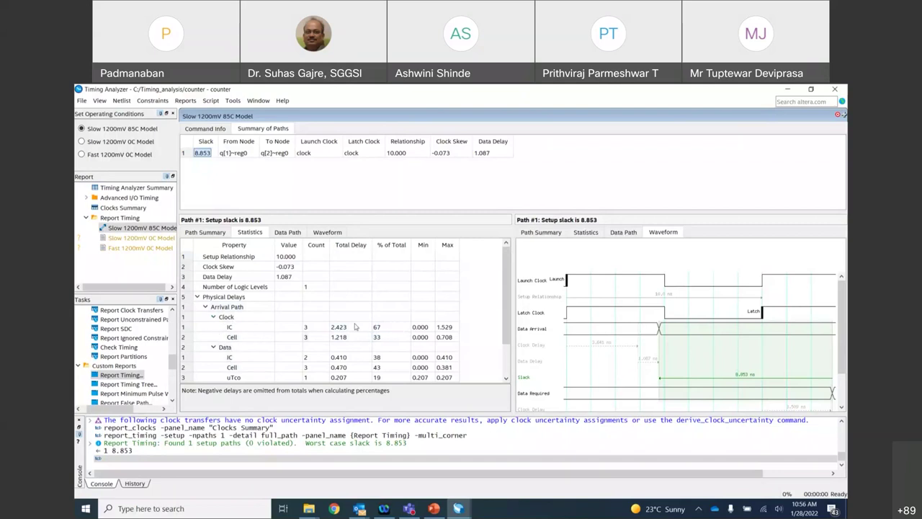
scroll(469, 291, down, 2)
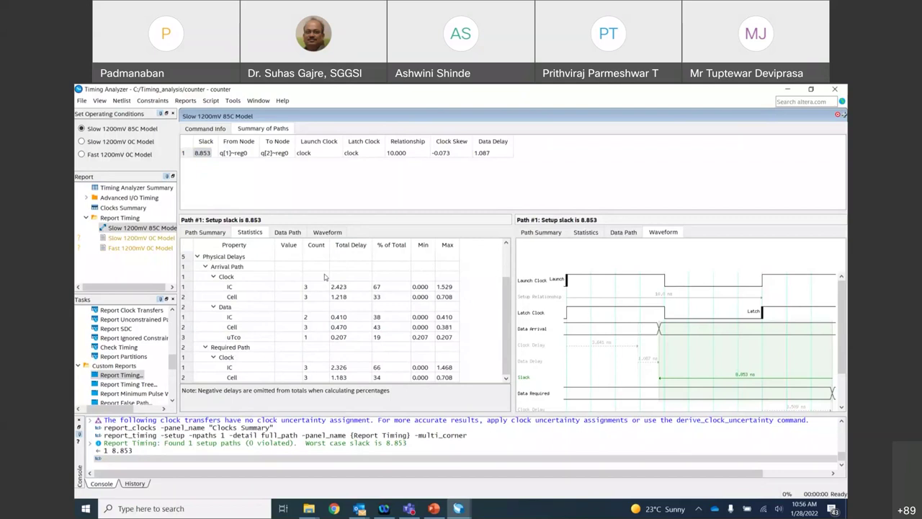
click(288, 232)
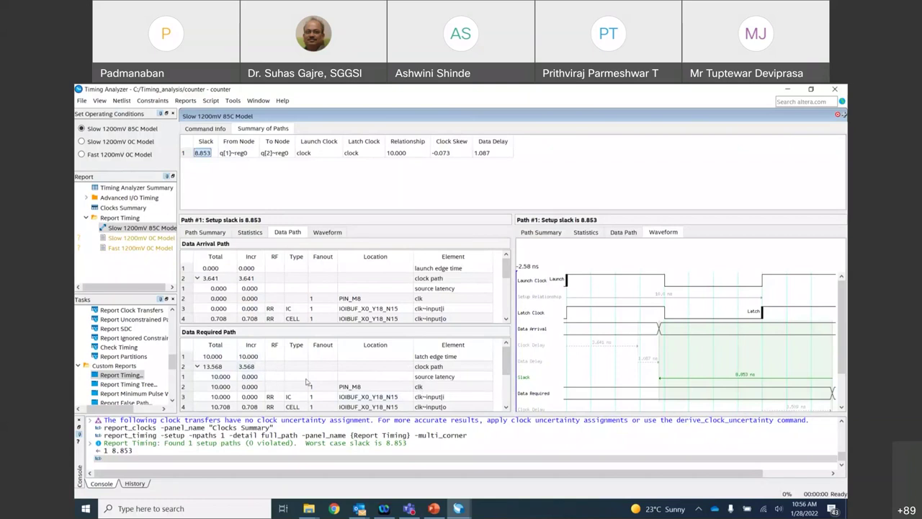
mouse_move(506, 364)
mouse_down()
mouse_move(511, 398)
mouse_move(505, 355)
mouse_up()
click(506, 274)
drag(506, 275, 507, 317)
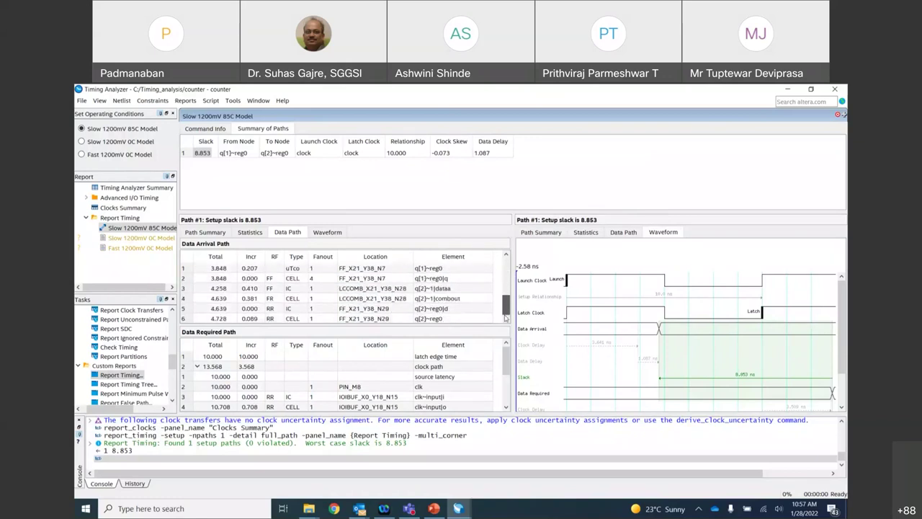
scroll(432, 302, up, 3)
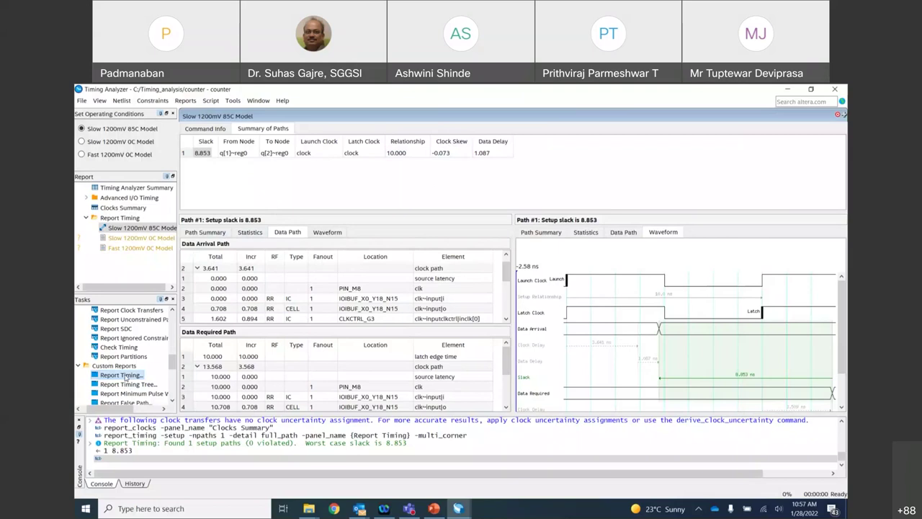
Rerun the setup timing report with 4 paths and show the first path's summary.
double_click(121, 375)
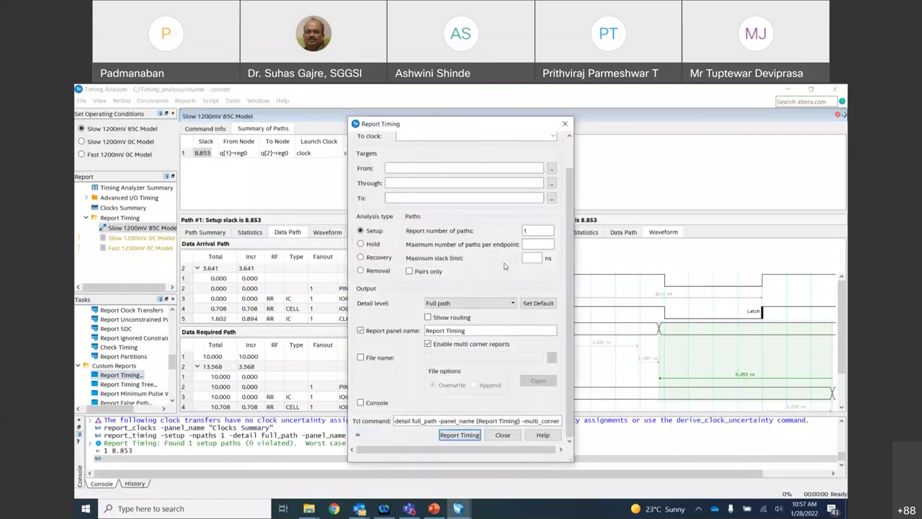
double_click(526, 230)
text(4)
click(459, 435)
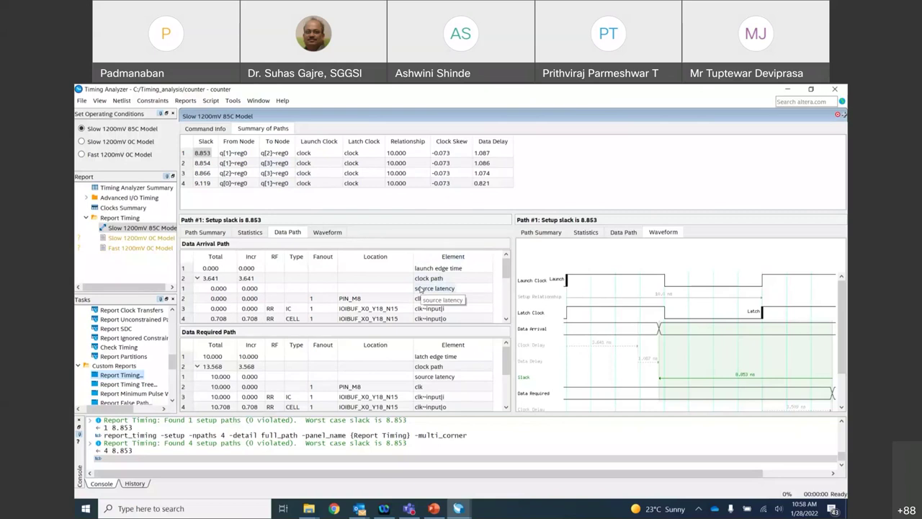
click(209, 232)
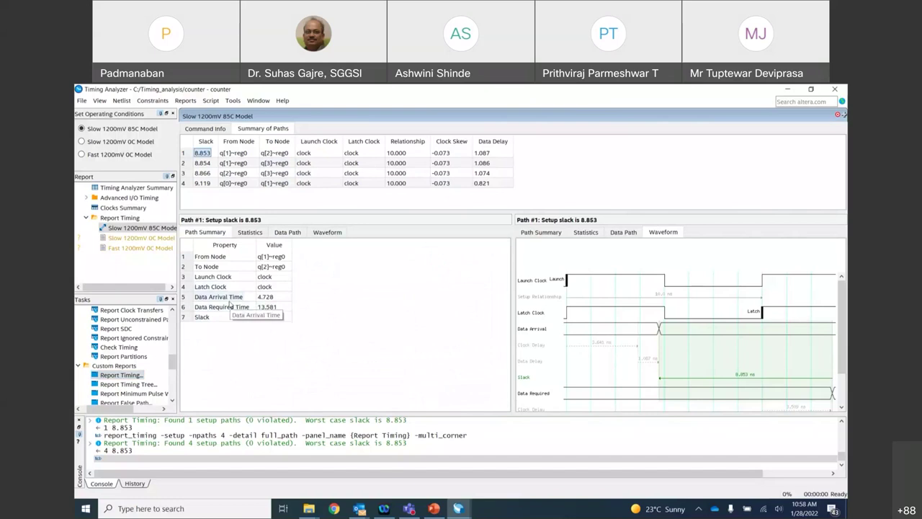
Run the timing report for Hold analysis with 4 paths and show the first path's summary.
scroll(147, 387, down, 3)
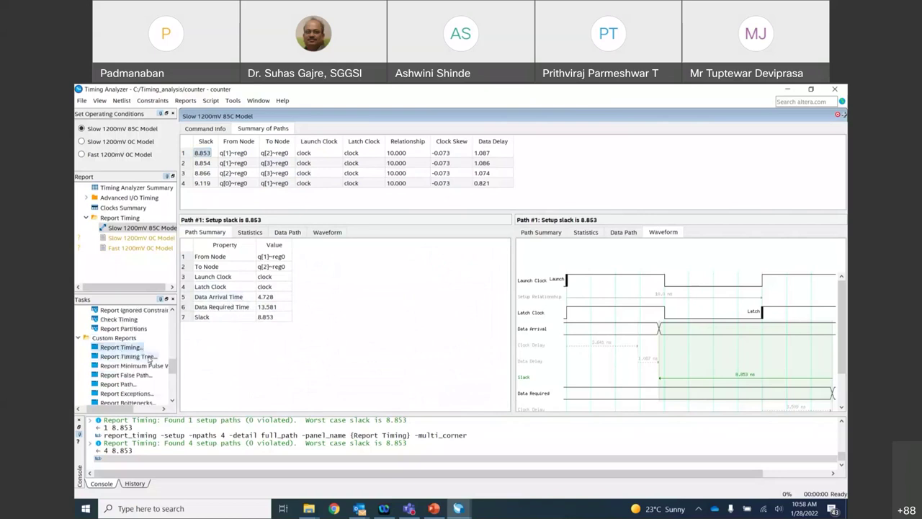
double_click(121, 347)
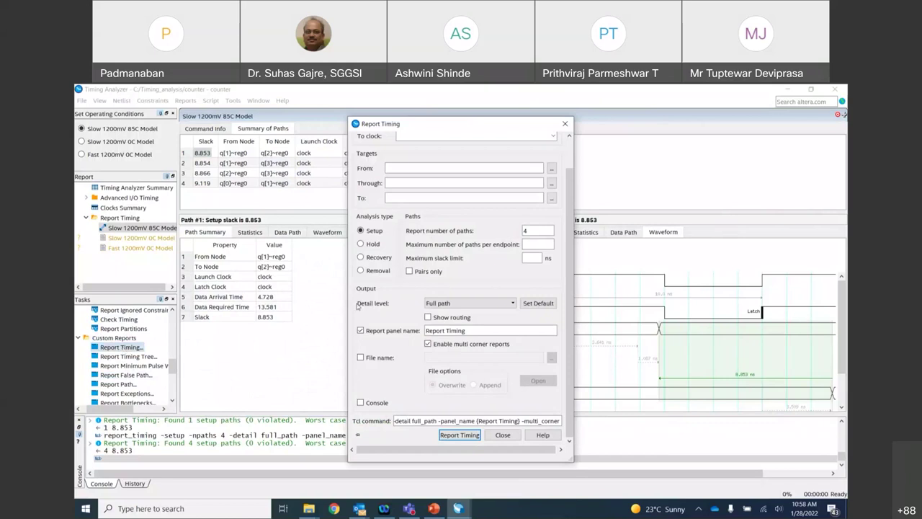
click(372, 245)
click(461, 435)
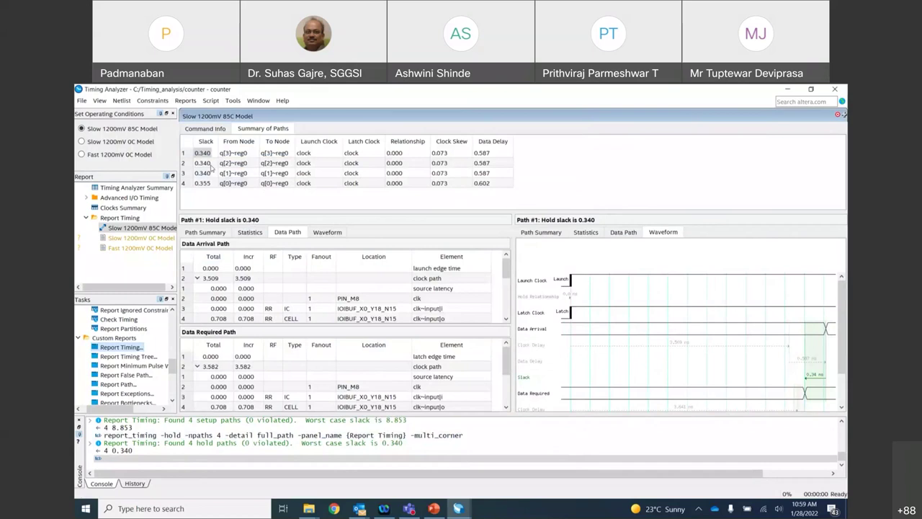
click(207, 231)
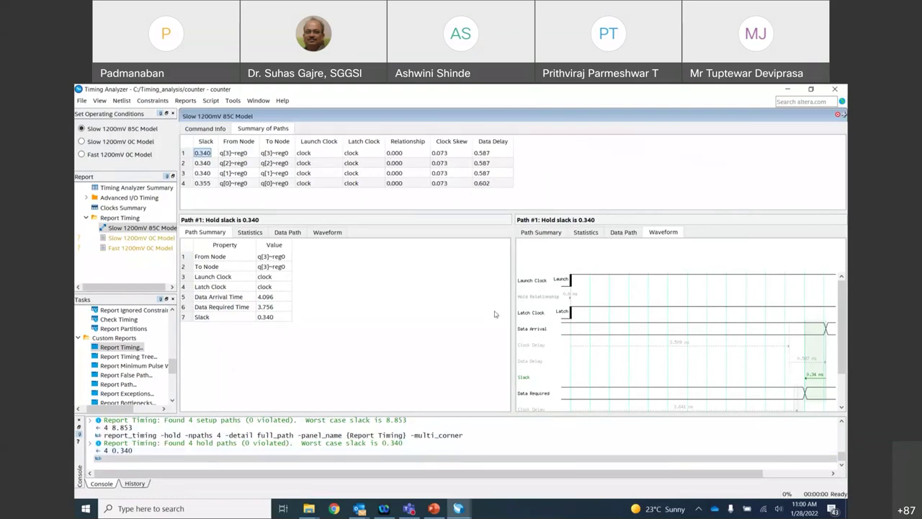
Widen the hold path's waveform view, check its summary, statistics and data path, and inspect times along the waveform with the time cursor.
drag(511, 279, 412, 274)
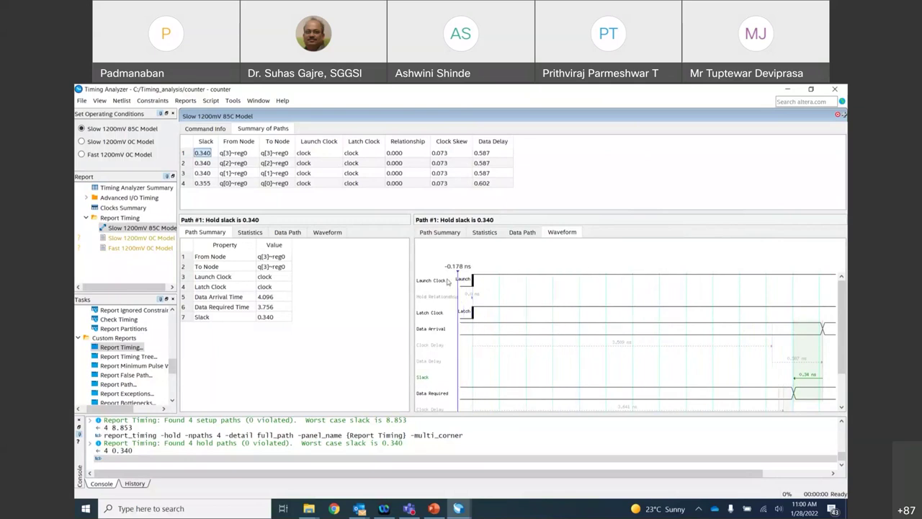
click(441, 233)
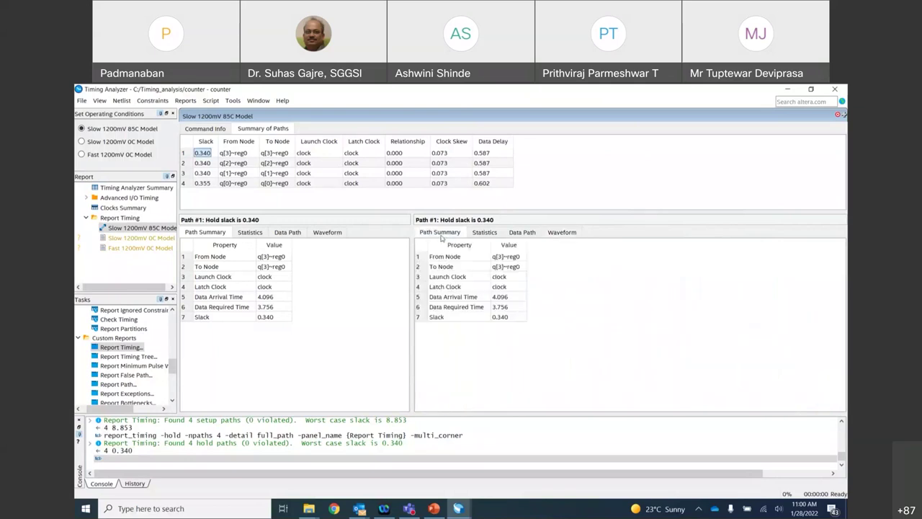
click(482, 233)
click(524, 234)
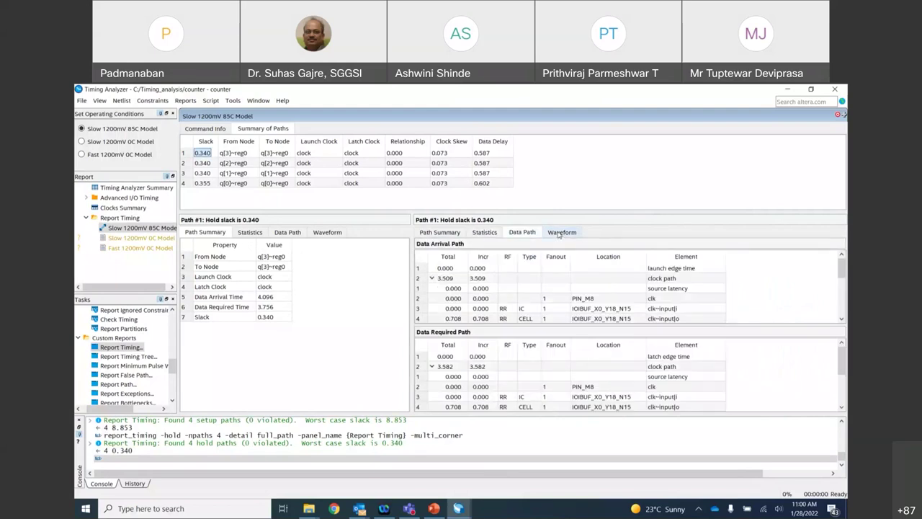
click(559, 233)
drag(444, 259, 502, 250)
drag(491, 286, 652, 317)
drag(716, 358, 776, 359)
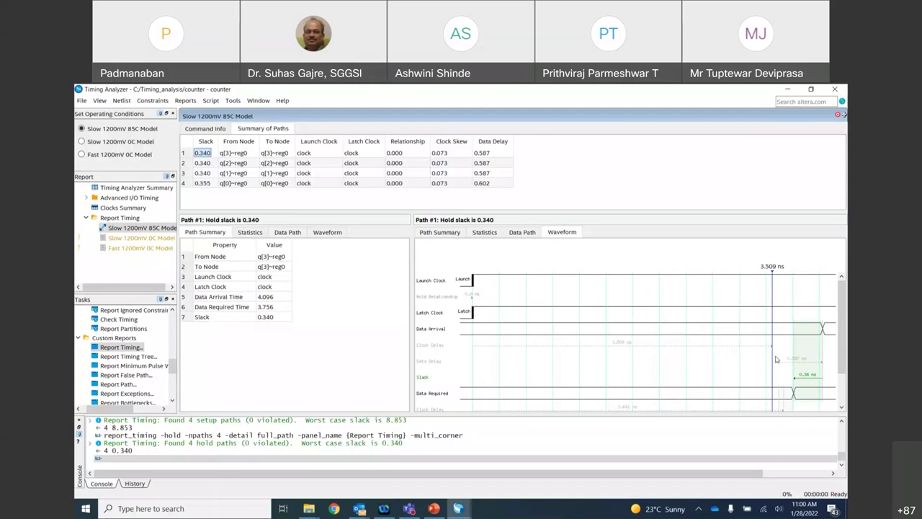
drag(776, 359, 545, 359)
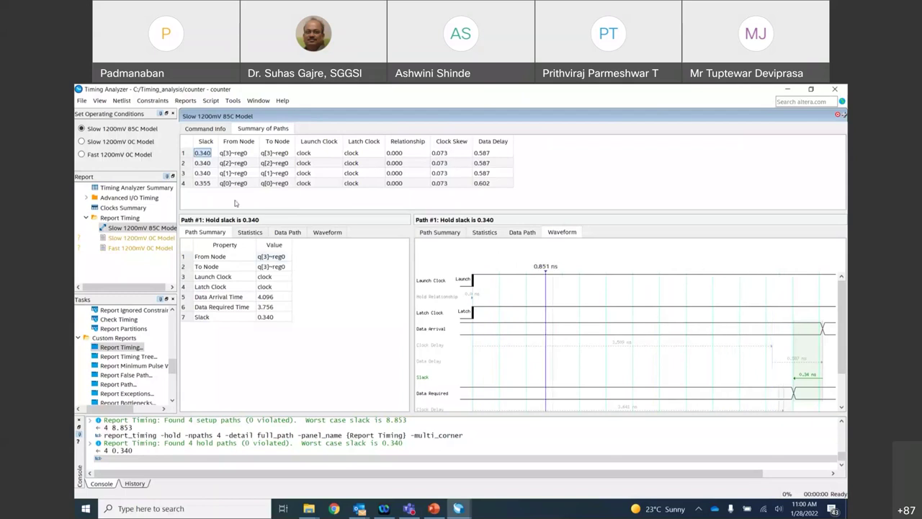
Locate the q[3]~reg0 to q[3]~reg0 hold path in the Chip Planner and close the planner.
click(235, 154)
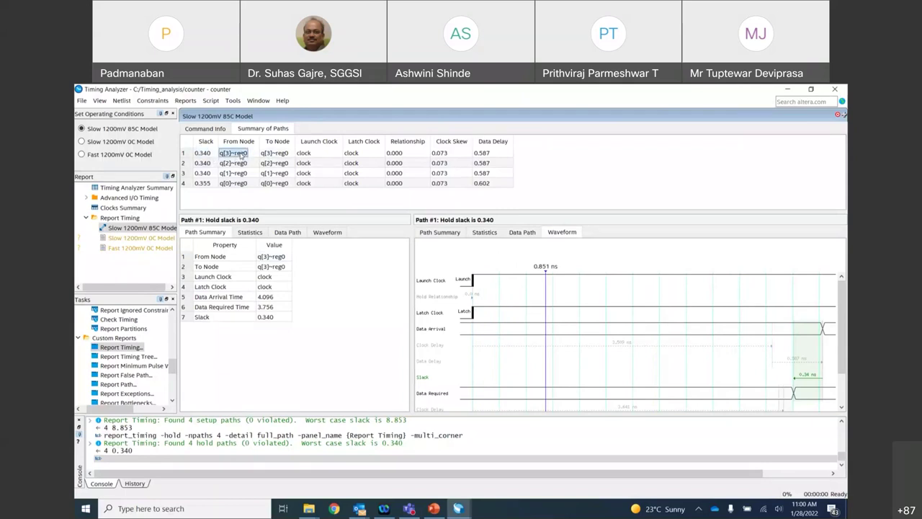
right_click(241, 155)
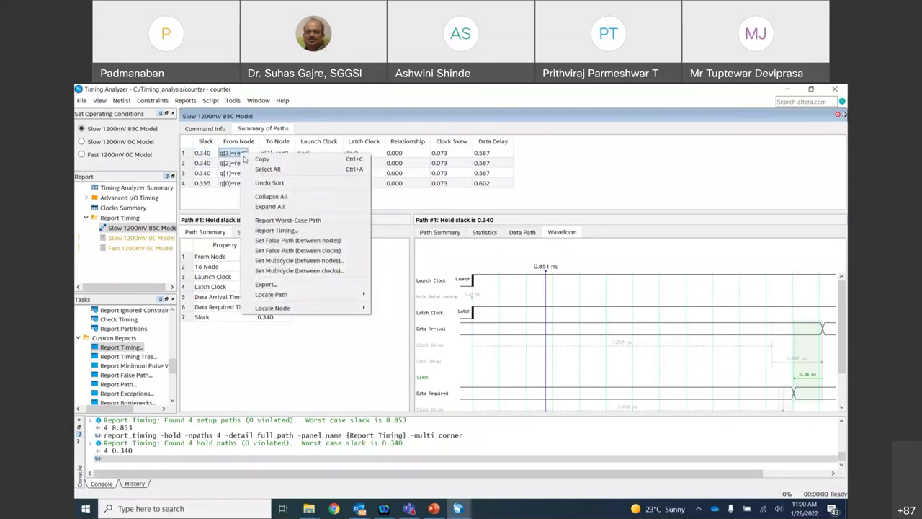
mouse_move(291, 300)
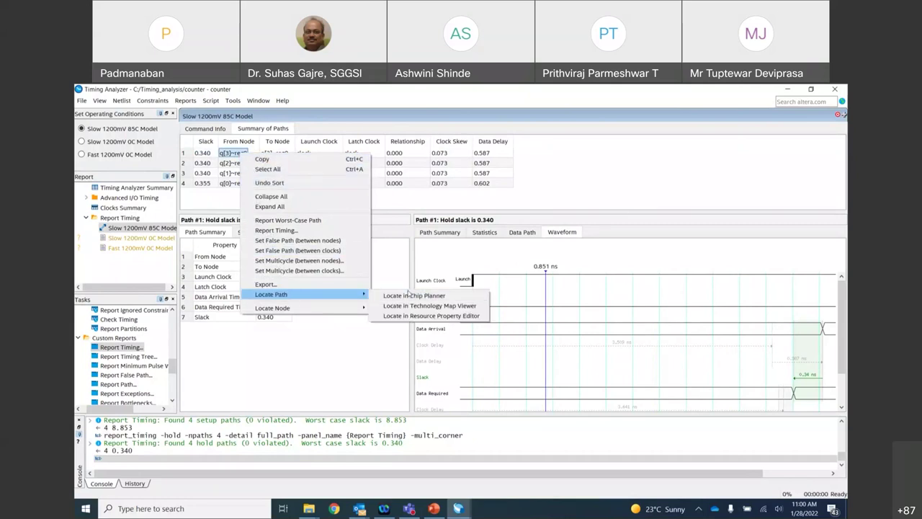
click(414, 296)
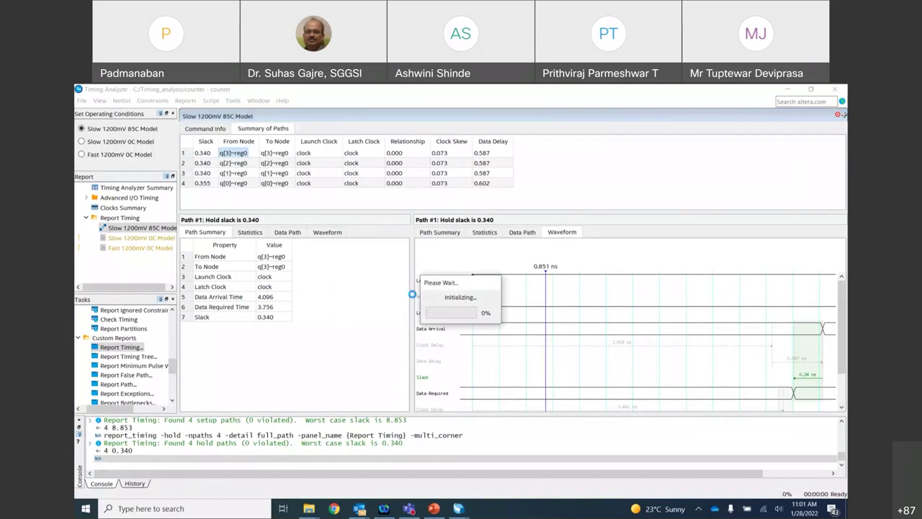
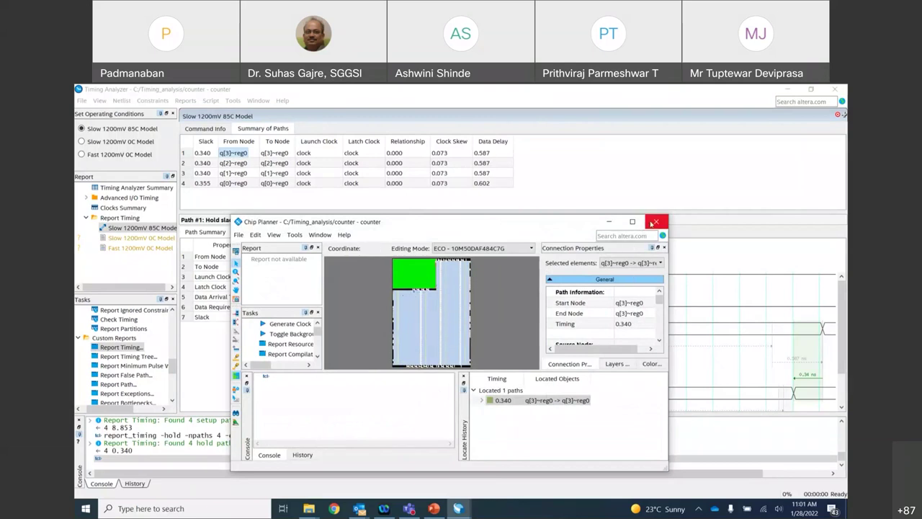
click(654, 222)
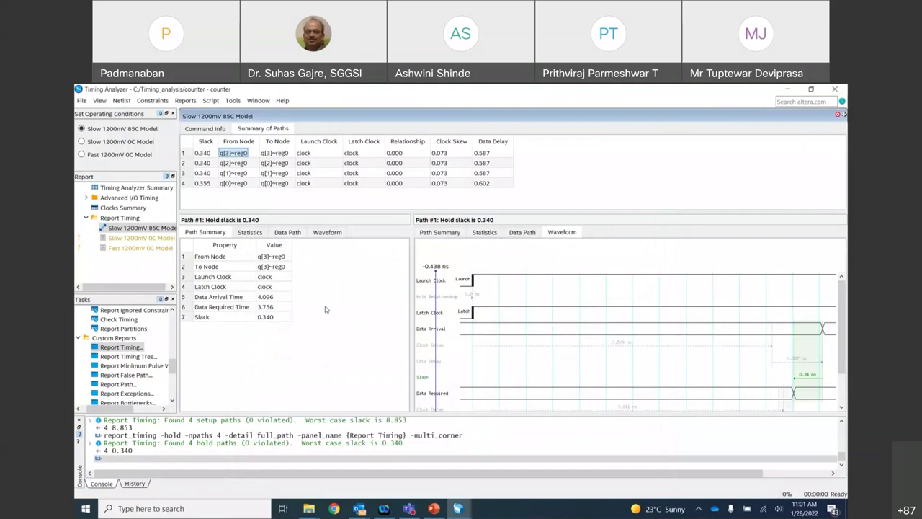
Locate the q[3]~reg0 hold path in the Technology Map Viewer and close the viewer.
right_click(224, 153)
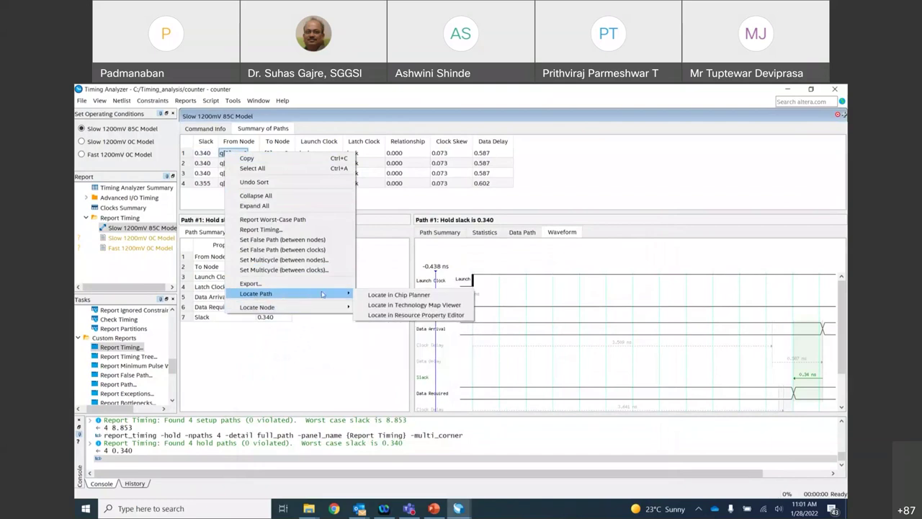
click(398, 306)
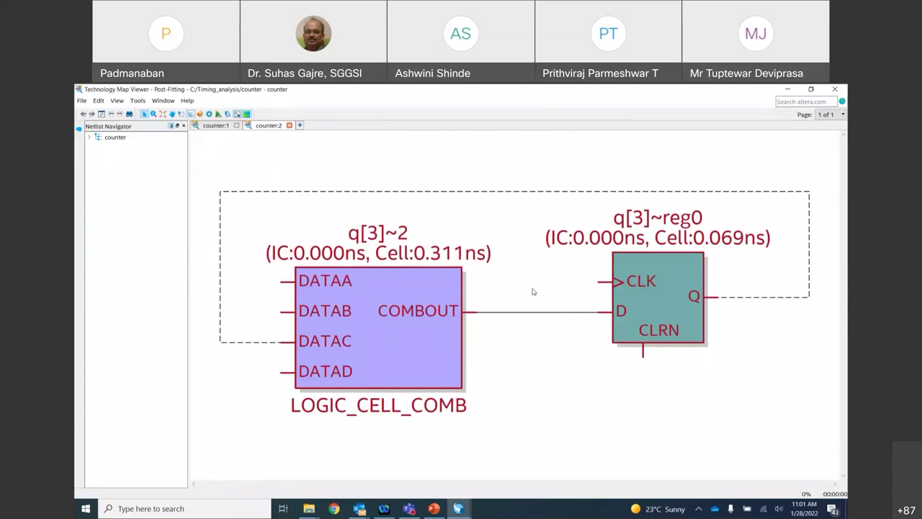
click(834, 92)
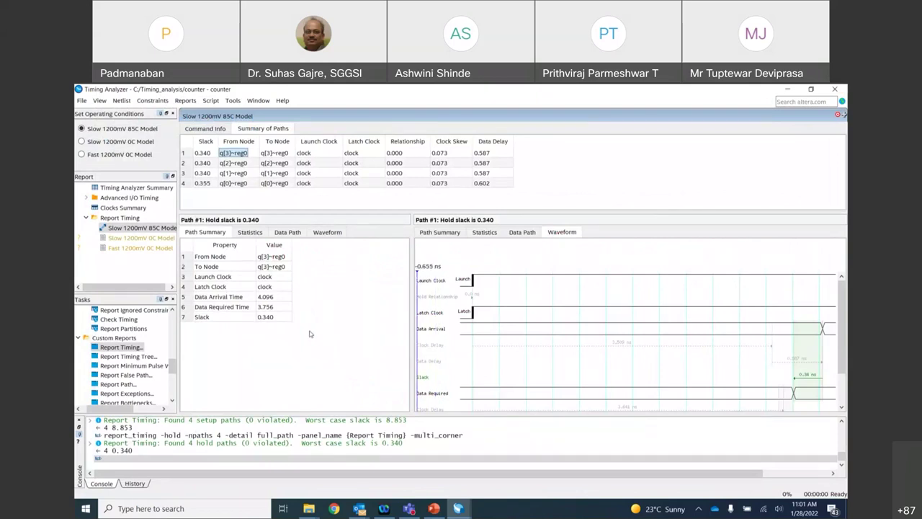
Write the timing constraints to the SDC file counter.out.sdc with the Expand option enabled.
click(150, 102)
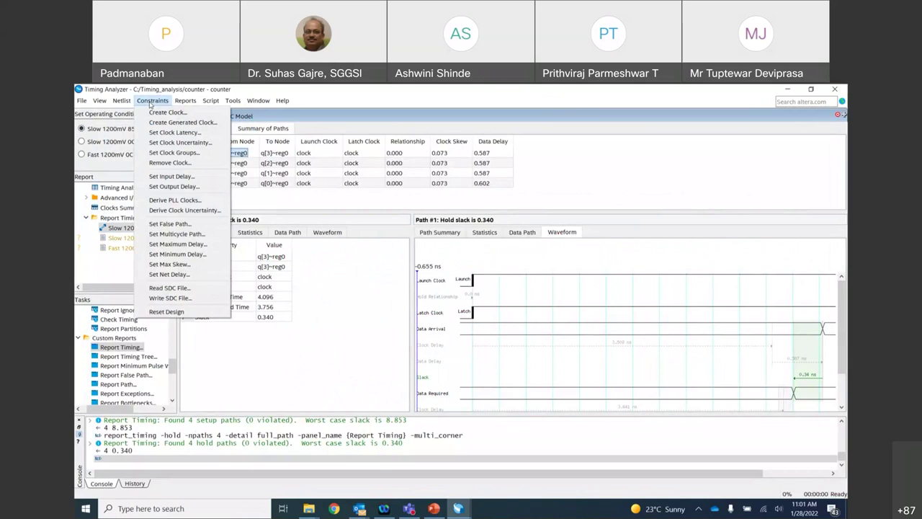
click(201, 301)
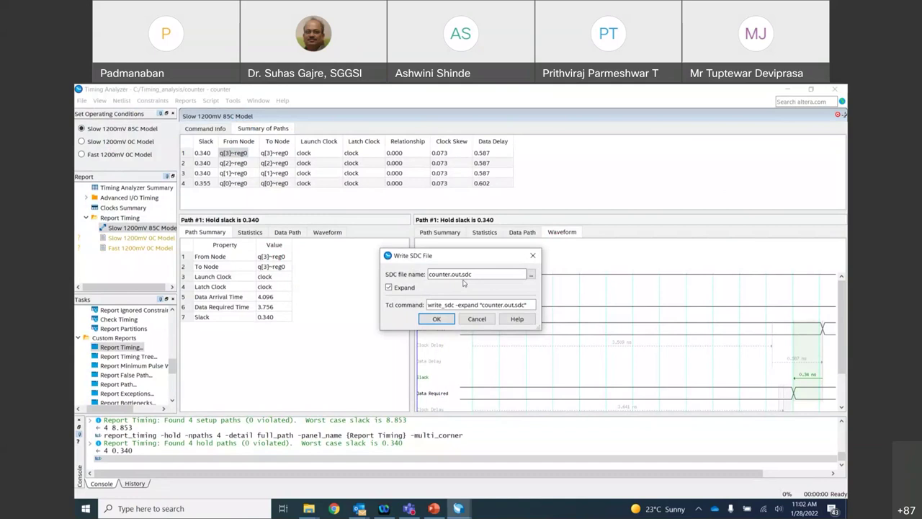
click(437, 322)
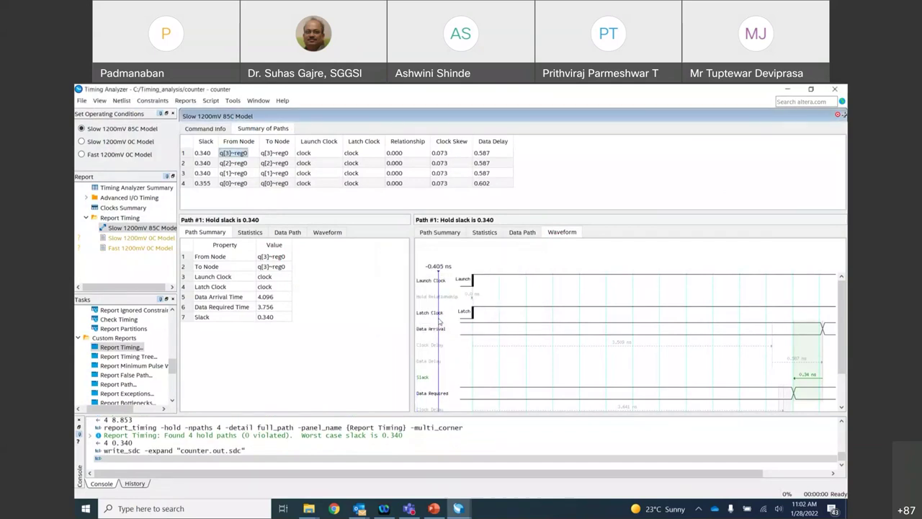
Switch to File Explorer, maximize its window and open the Timing_analysis folder on the C: drive.
click(85, 509)
click(367, 225)
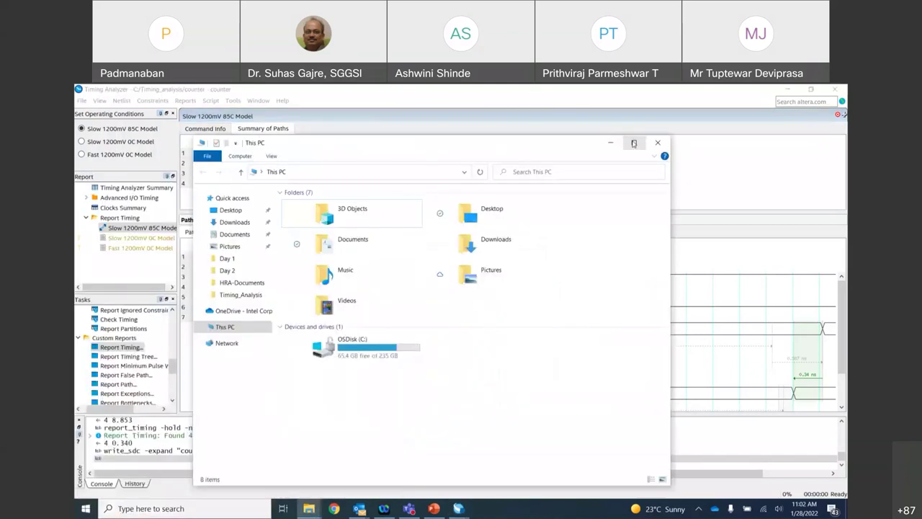
key(super+Up)
click(261, 243)
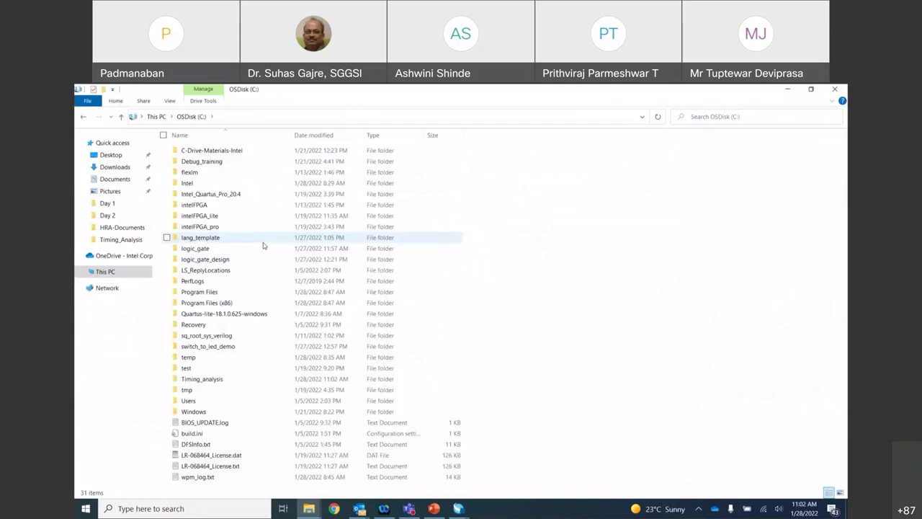
double_click(225, 379)
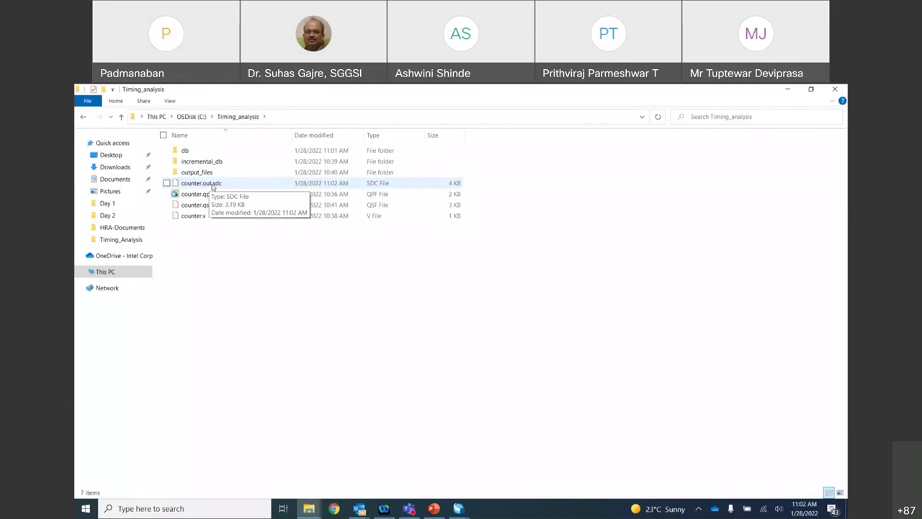
Open counter.out.sdc in WordPad, keeping it as the app always used for .sdc files.
click(214, 186)
double_click(213, 186)
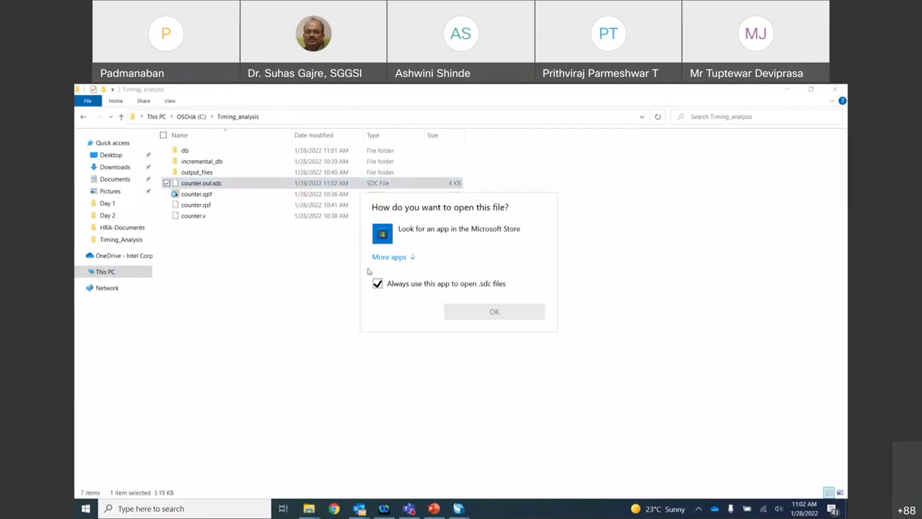
click(393, 258)
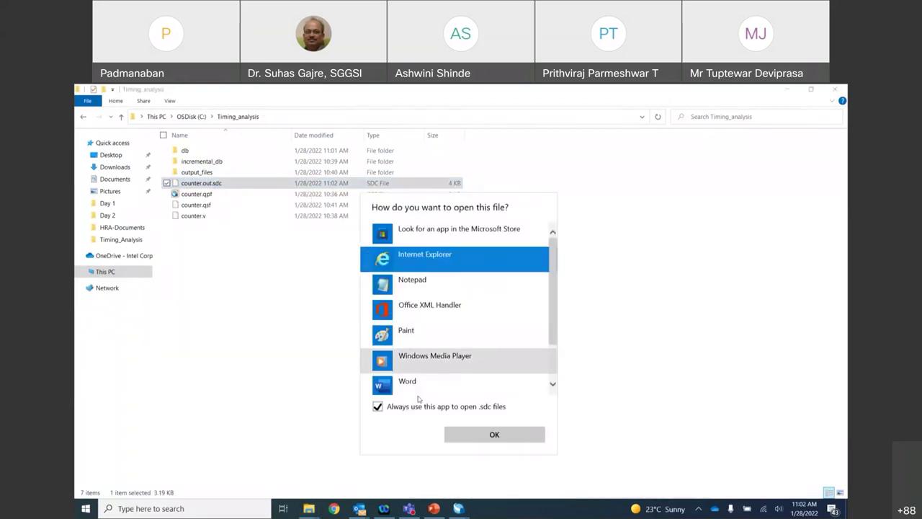
scroll(440, 374, down, 2)
click(437, 354)
click(477, 435)
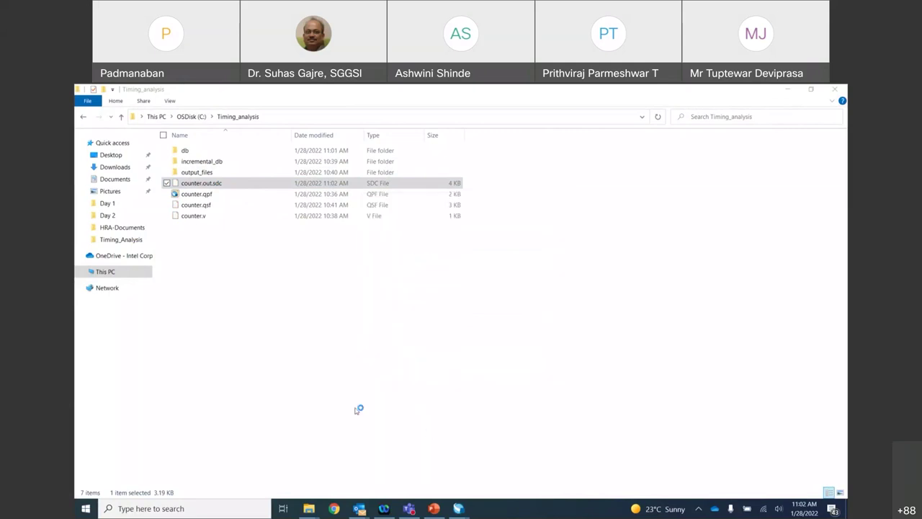
Examine the create_clock constraint in counter.out.sdc, highlighting the full command and its waveform rise time.
scroll(315, 369, down, 6)
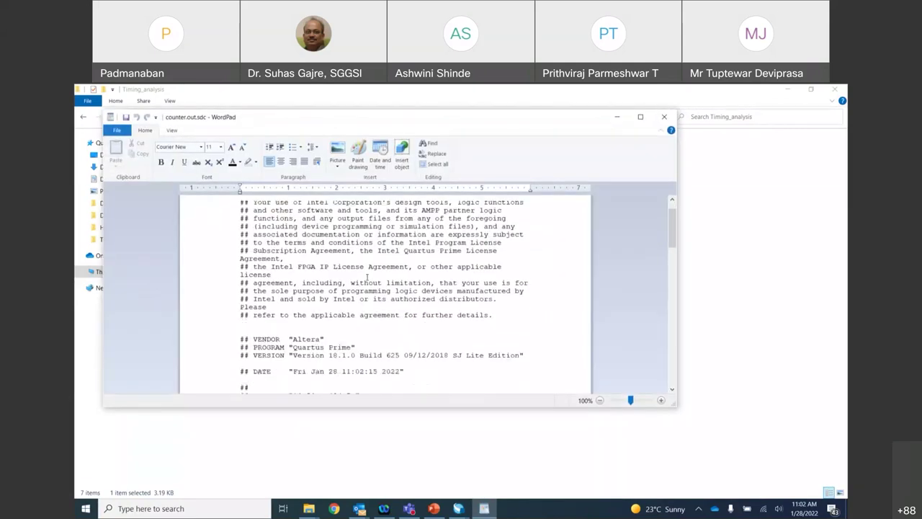
scroll(367, 276, down, 3)
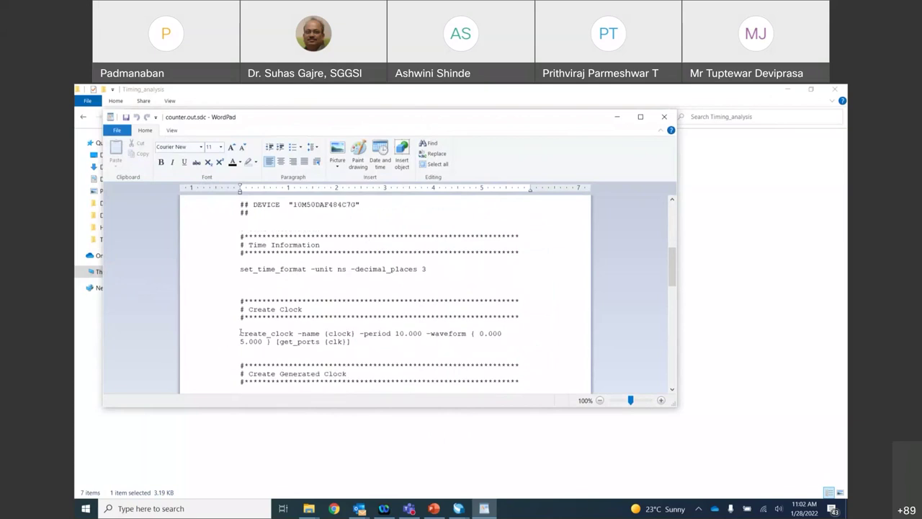
drag(240, 333, 299, 350)
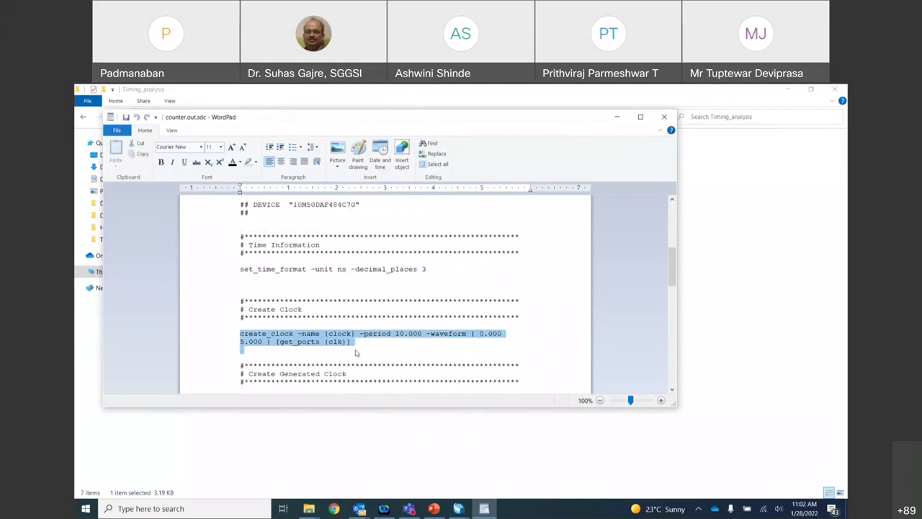
click(395, 343)
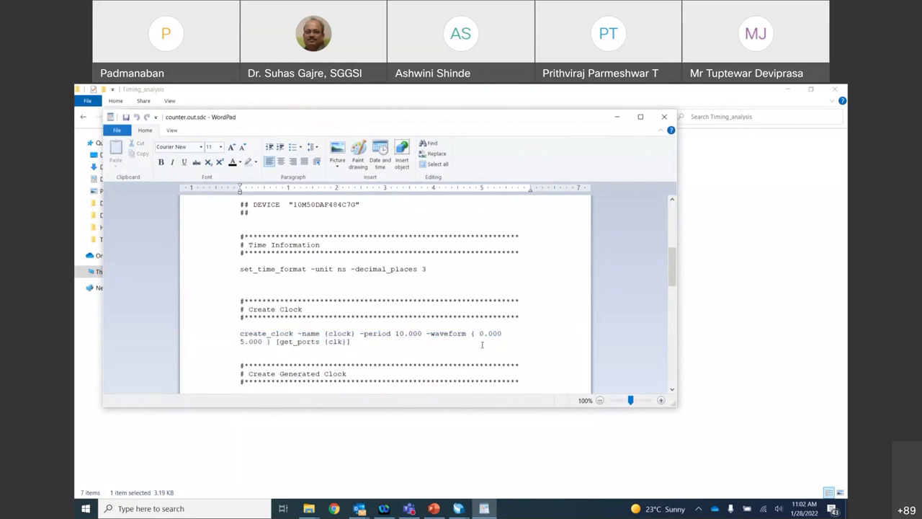
drag(479, 333, 510, 333)
scroll(373, 287, down, 5)
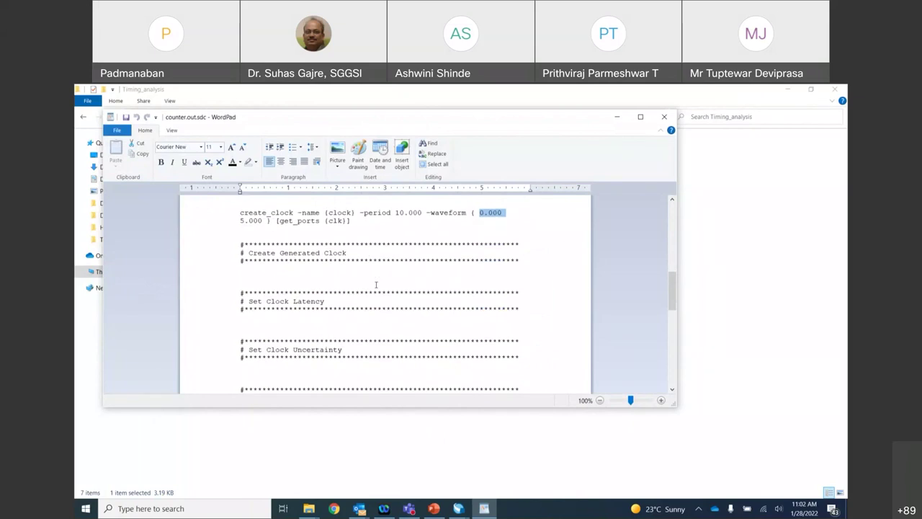
Check the header of counter.out.sdc, highlighting the device, program version and date entries.
scroll(375, 284, up, 7)
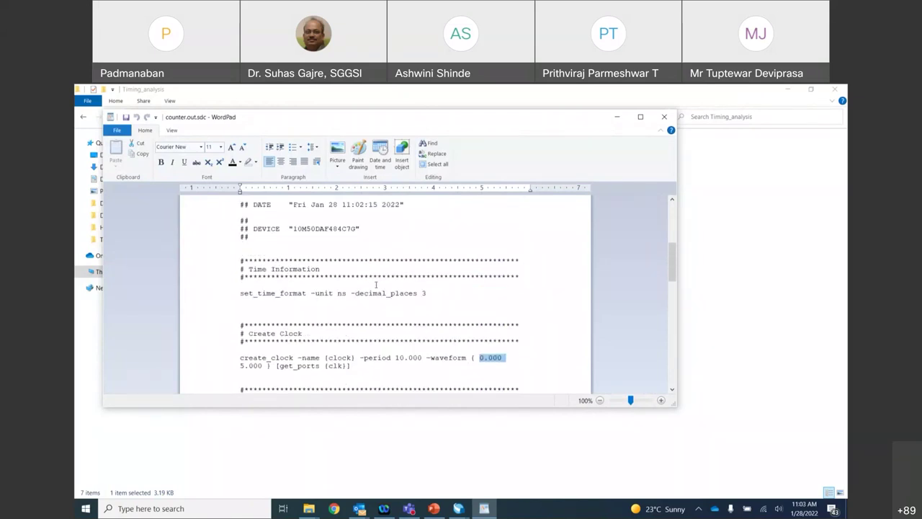
drag(292, 261, 356, 262)
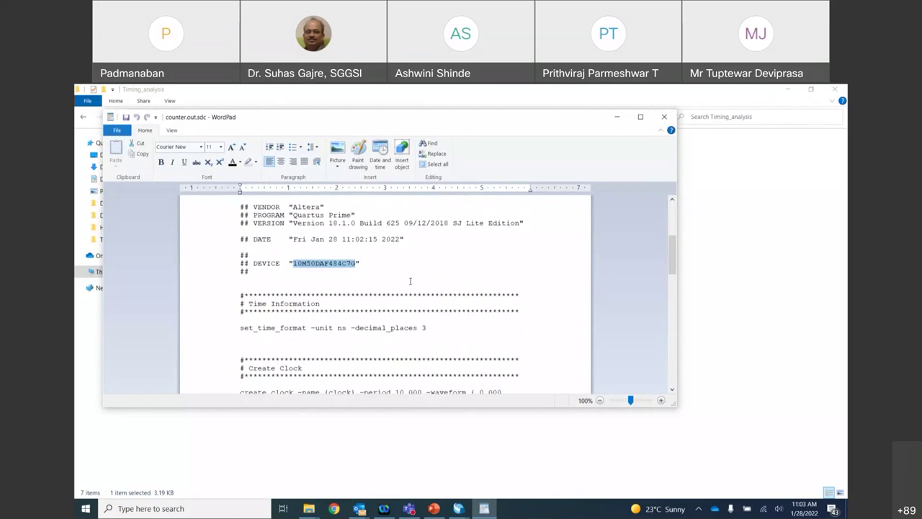
scroll(400, 277, up, 2)
drag(293, 260, 355, 262)
drag(293, 269, 520, 267)
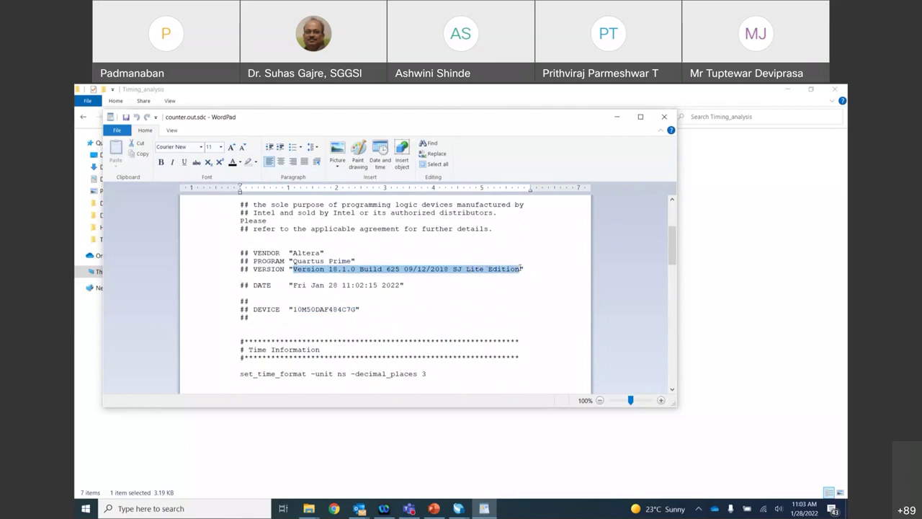
drag(294, 285, 400, 287)
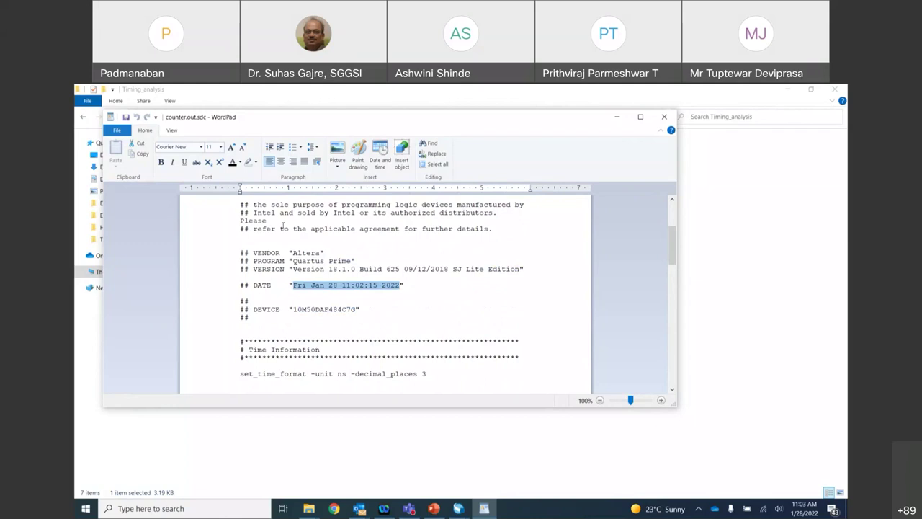
Review the remaining constraint sections of counter.out.sdc down to Set Input Transition and close the file.
scroll(425, 253, down, 5)
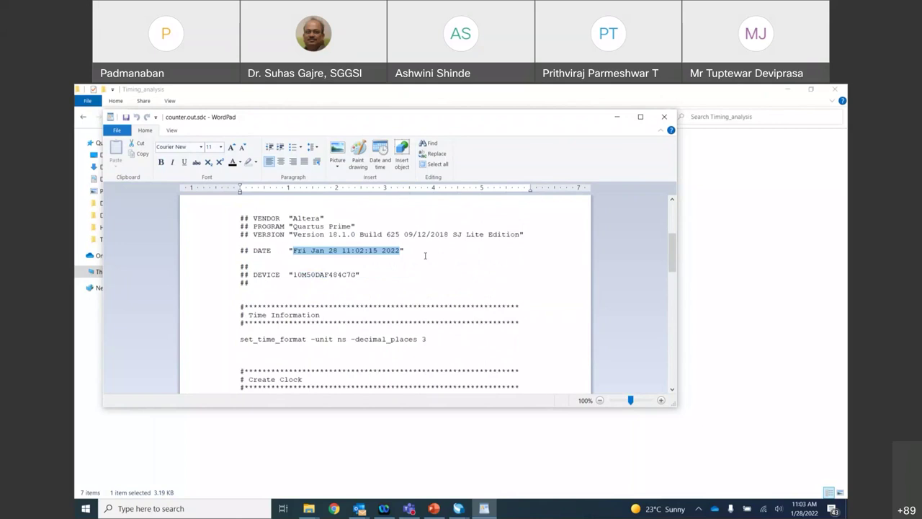
scroll(424, 253, down, 1)
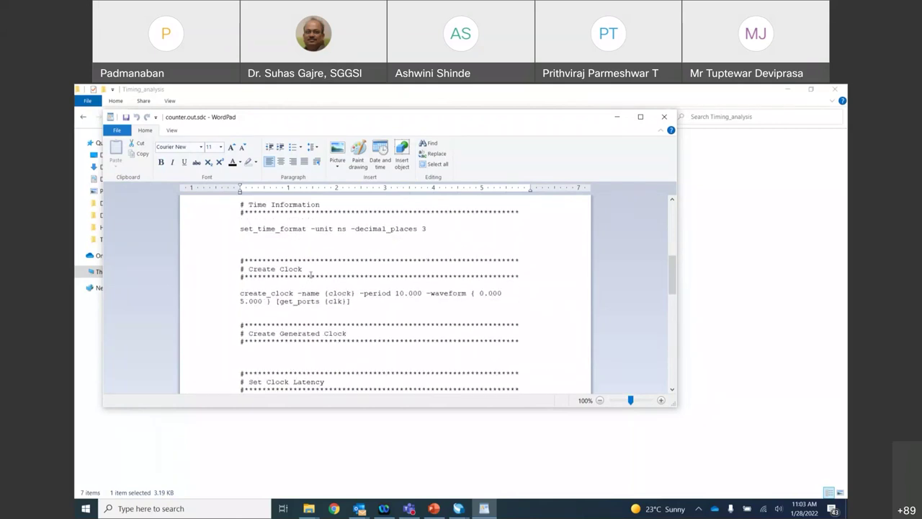
scroll(299, 305, down, 4)
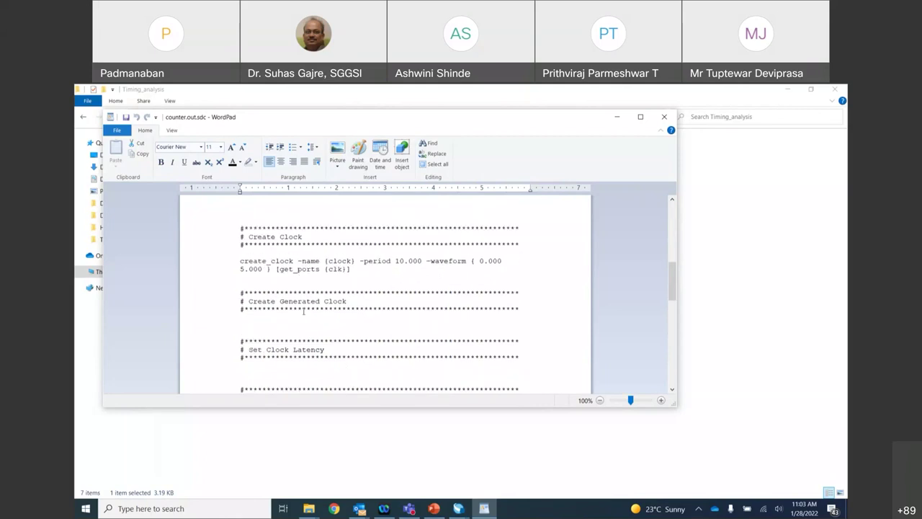
scroll(288, 265, down, 7)
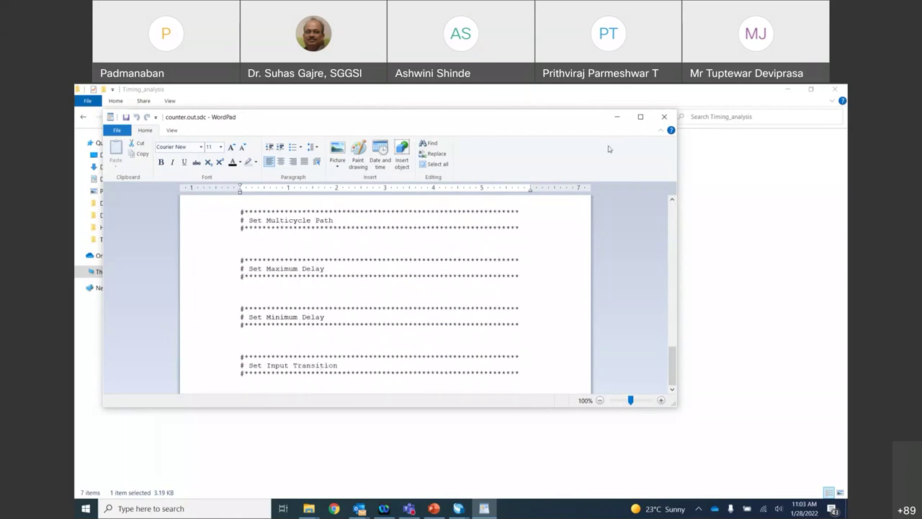
click(663, 117)
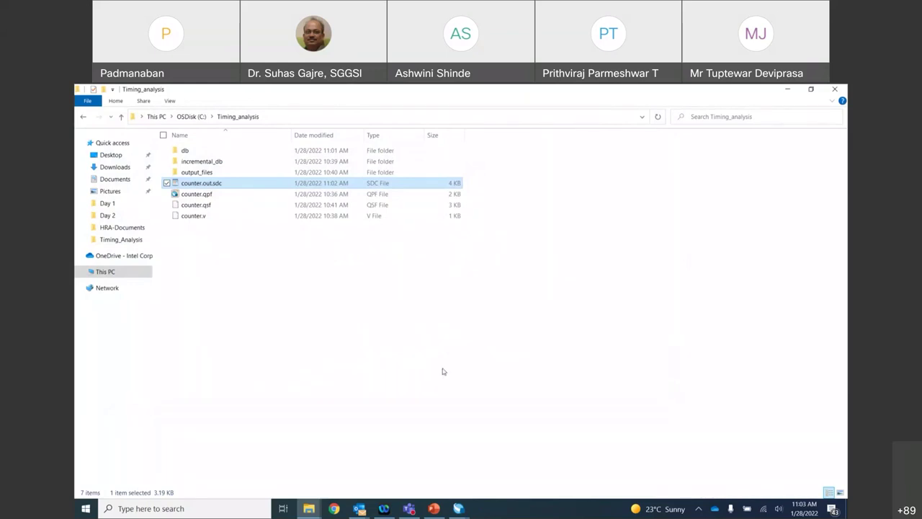
Switch back to the Timing Analyzer to view the hold path's summary, and minimize it and the File Explorer window.
click(459, 509)
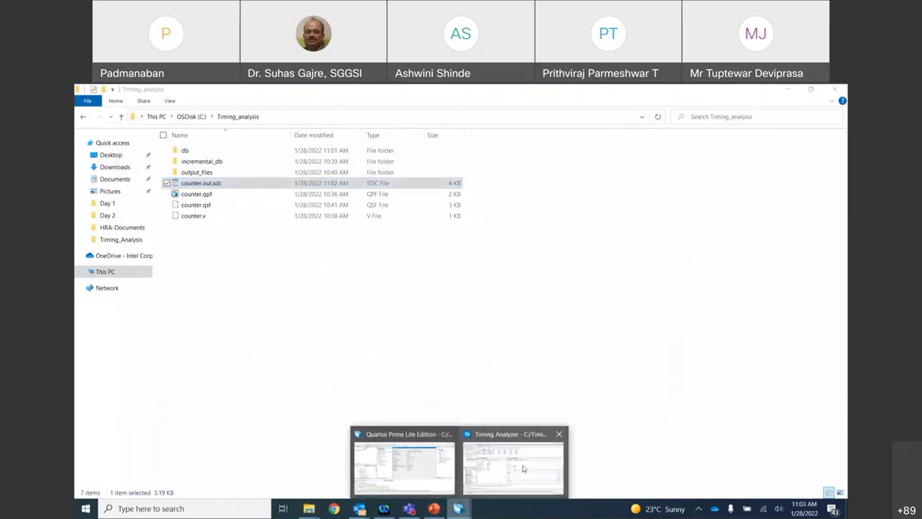
click(524, 469)
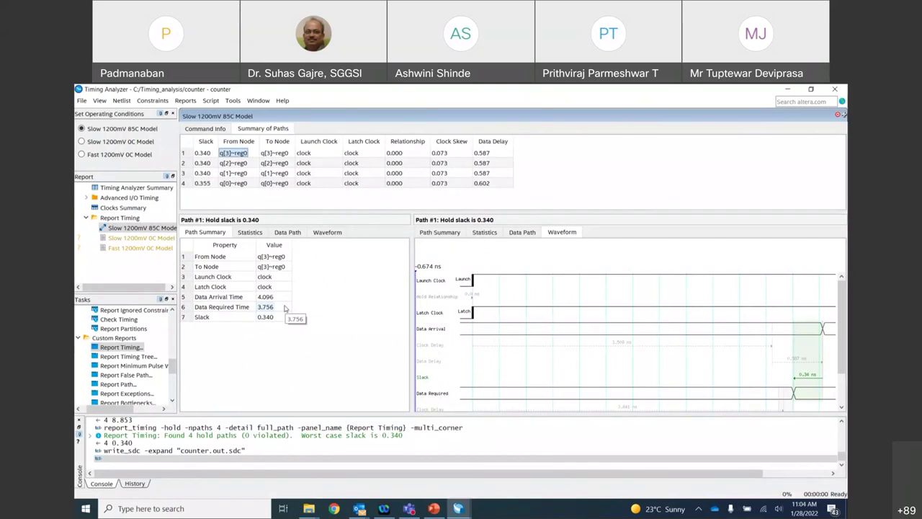
click(787, 89)
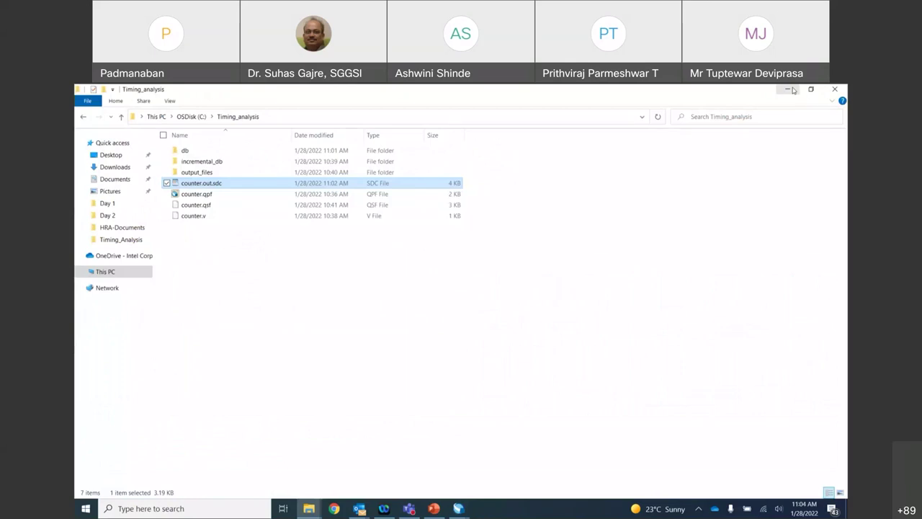
click(788, 90)
Switch to PowerPoint and present the timing deck from the Creating an Base/Virtual Clock slide through to create_clock Examples.
click(433, 509)
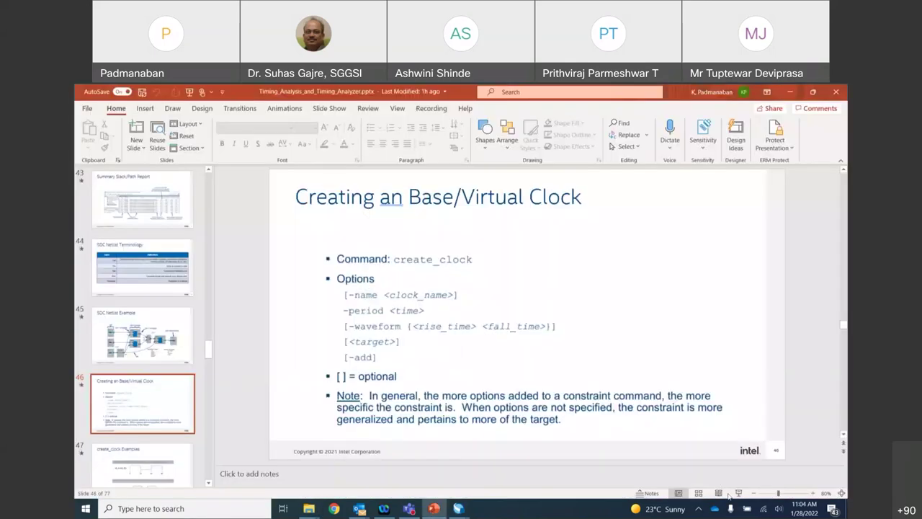
click(734, 496)
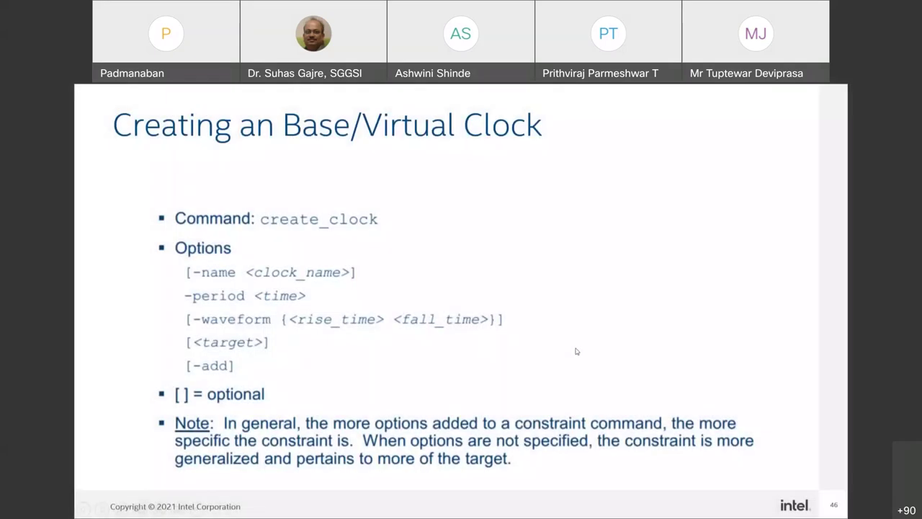
click(575, 351)
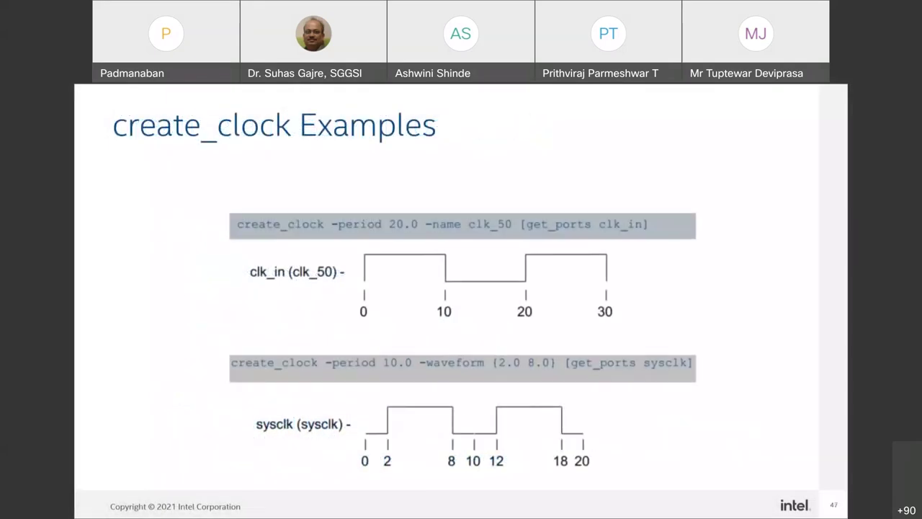
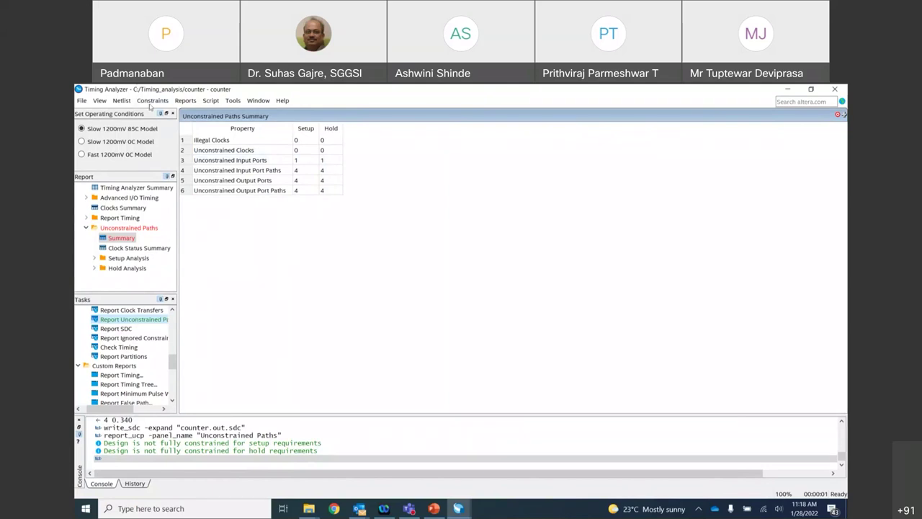
Set a maximum input delay of 2 ns relative to the clock named clock on [all_inputs].
click(151, 101)
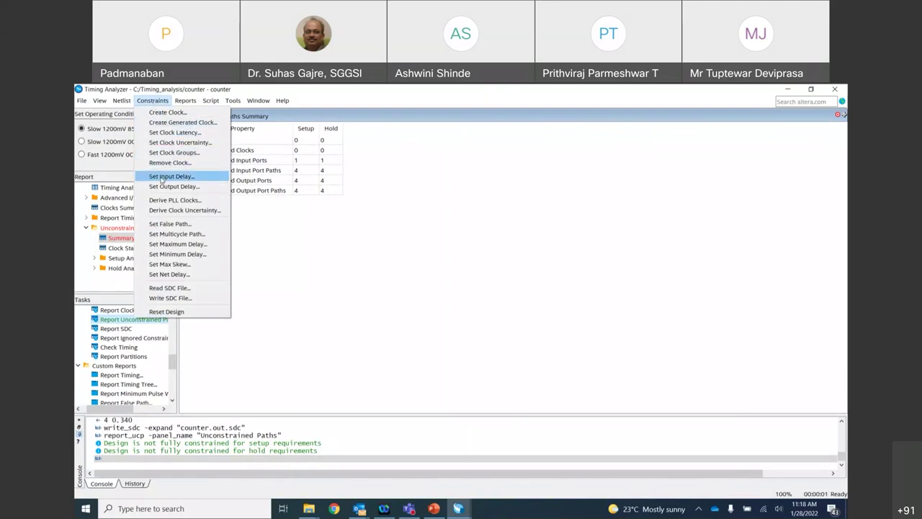
click(163, 179)
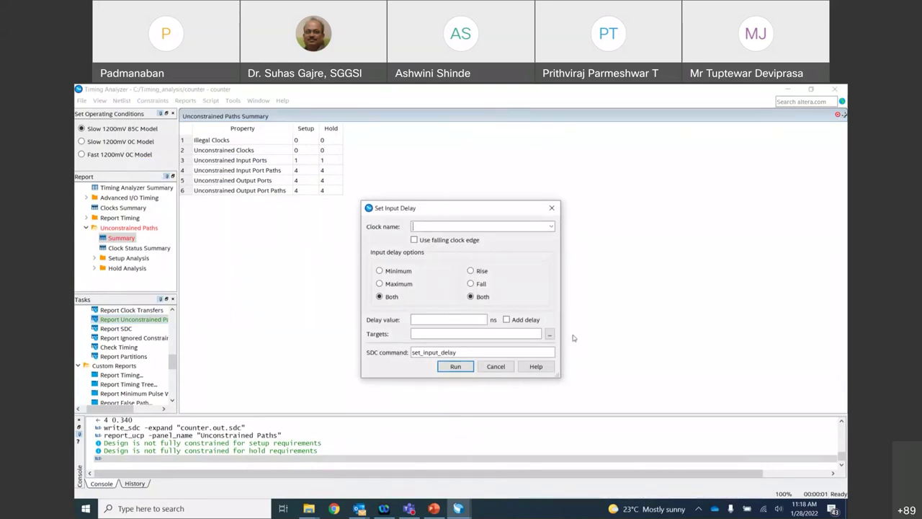
click(550, 227)
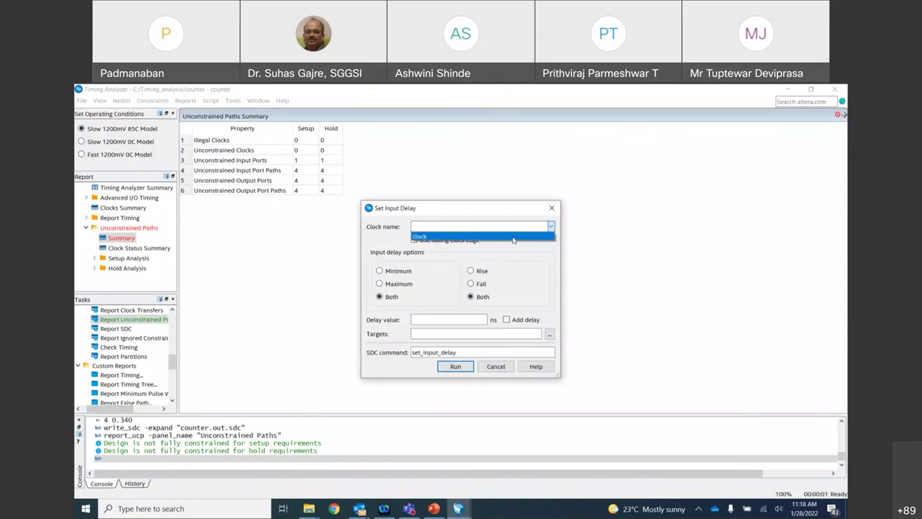
click(513, 237)
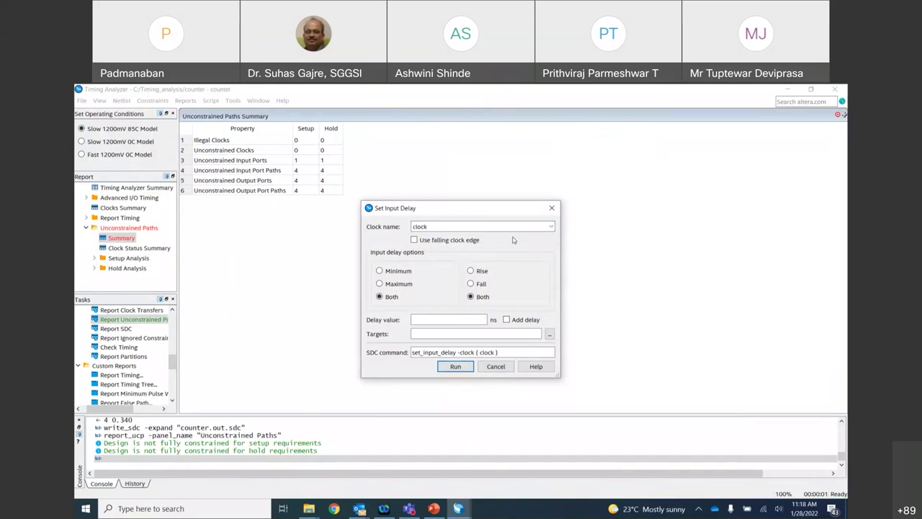
click(398, 286)
click(422, 319)
text(2)
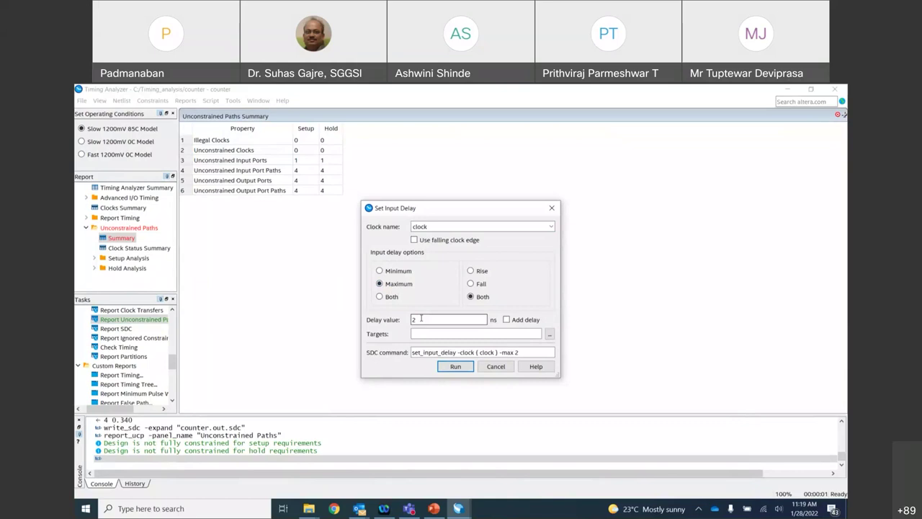
click(421, 334)
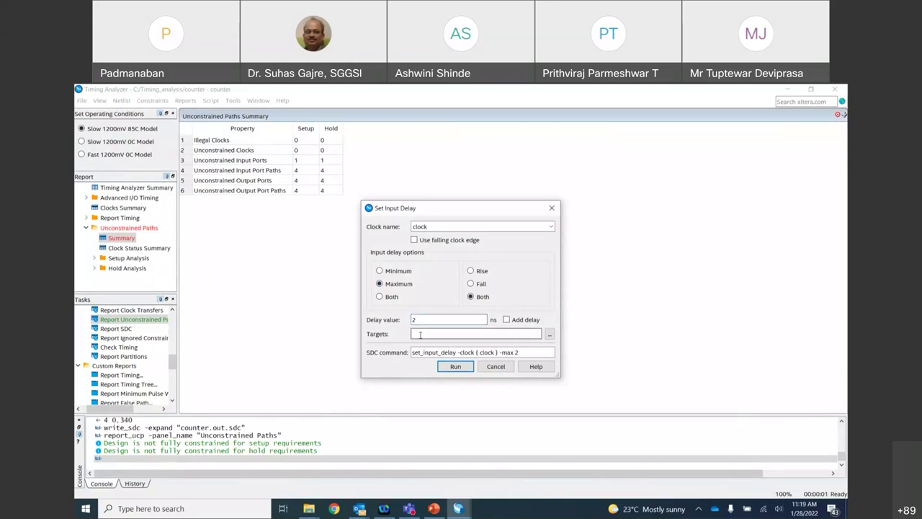
text([all_inputs)
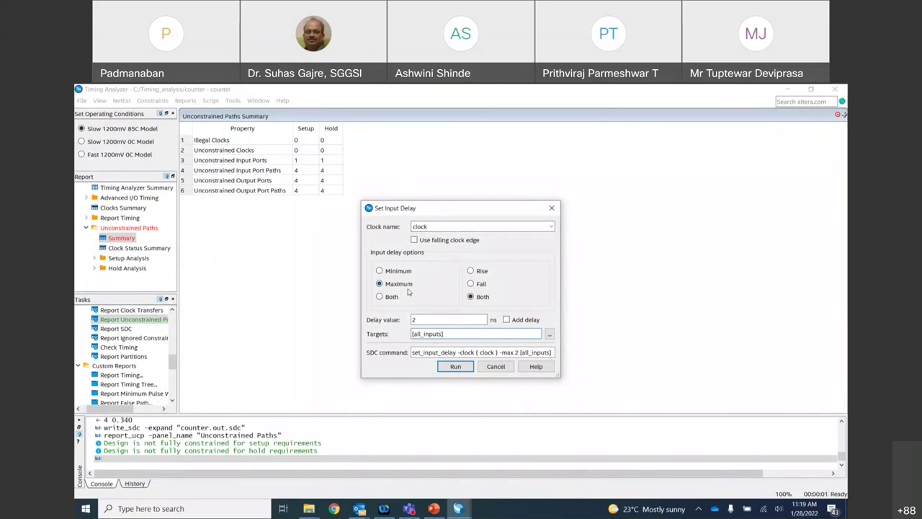
click(455, 366)
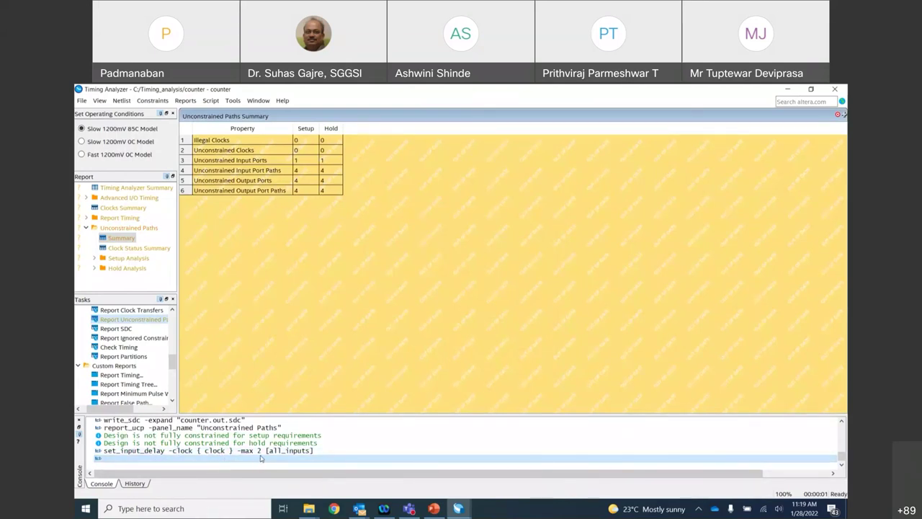
Set a minimum input delay of 1 ns relative to the clock named clock on [all_inputs].
click(152, 100)
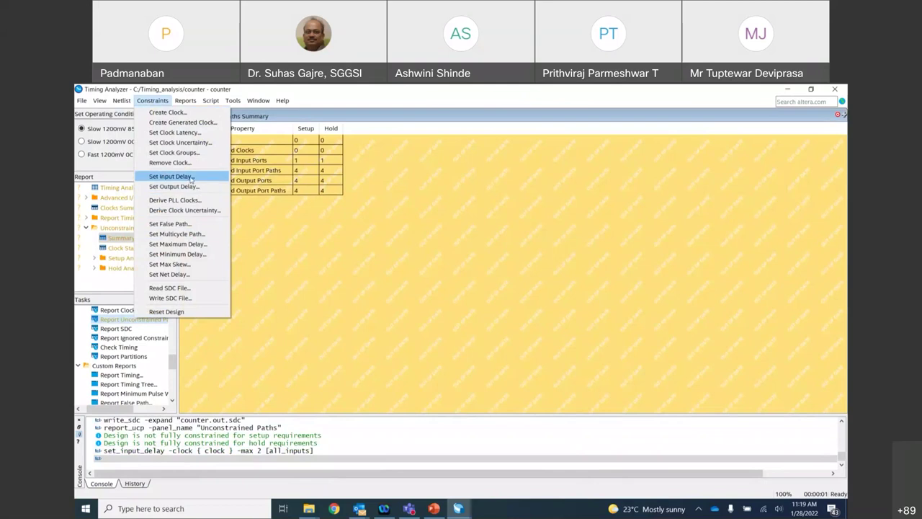
click(180, 177)
click(550, 227)
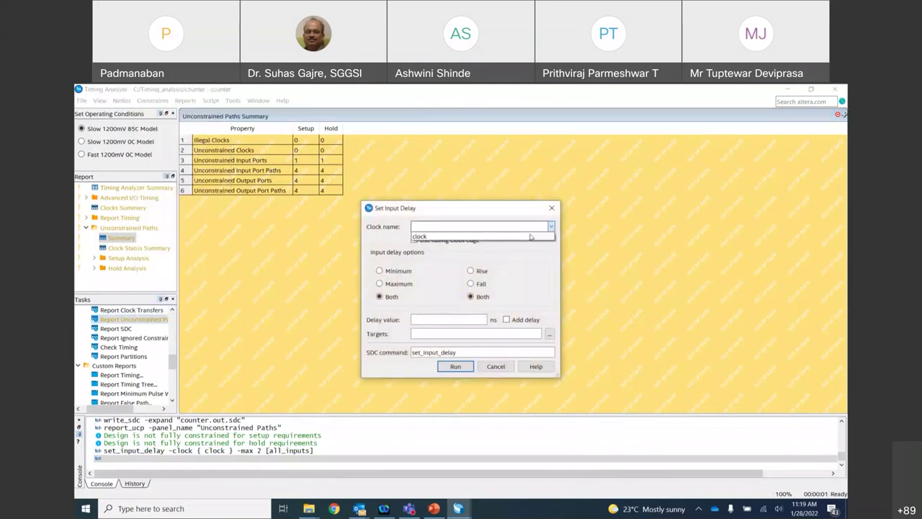
click(435, 236)
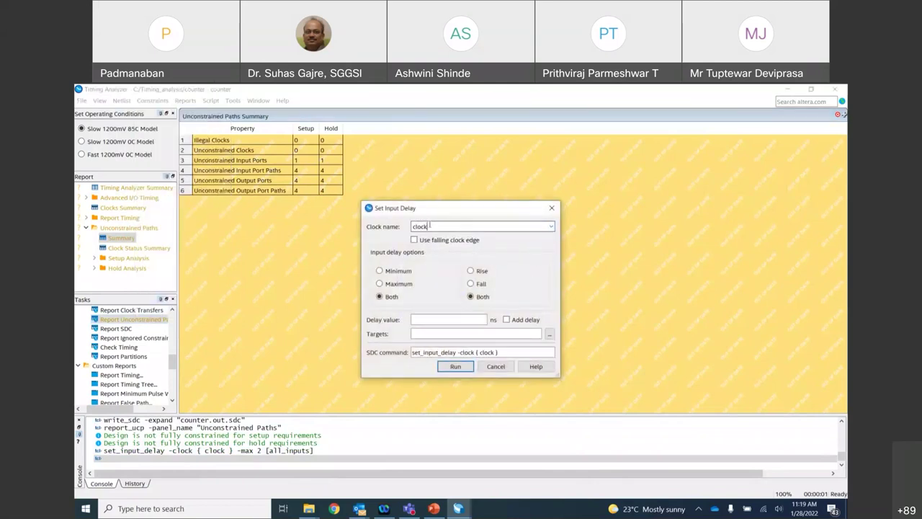
click(408, 274)
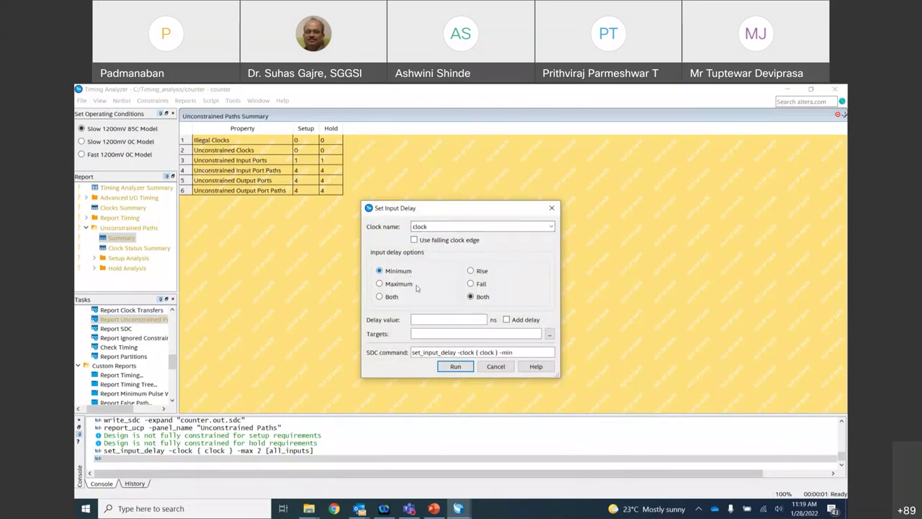
click(432, 319)
text(1)
click(430, 332)
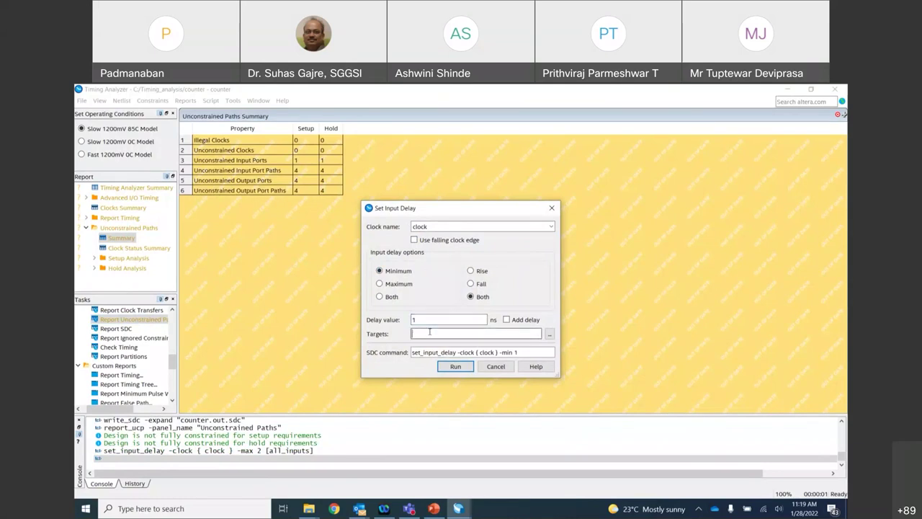
text([all_inputs)
click(455, 366)
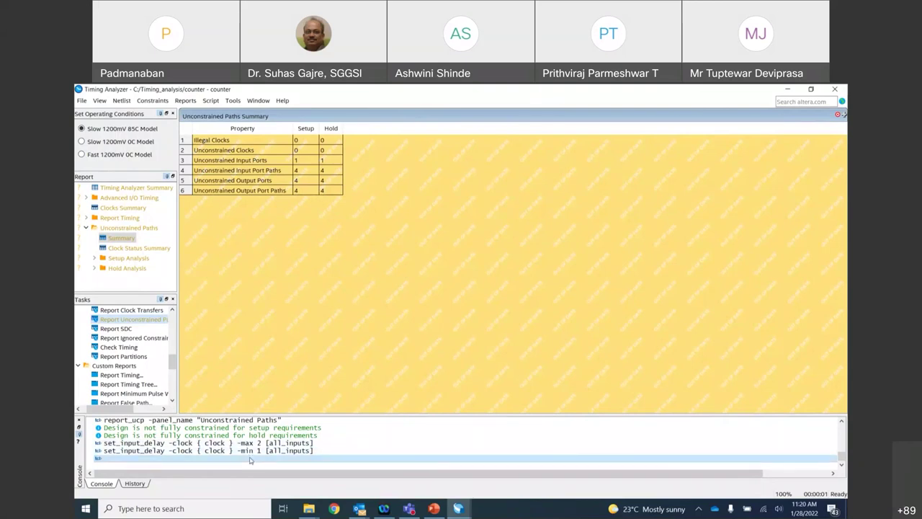
Set a maximum output delay of 1 ns relative to the clock named clock on [all_outputs].
click(160, 102)
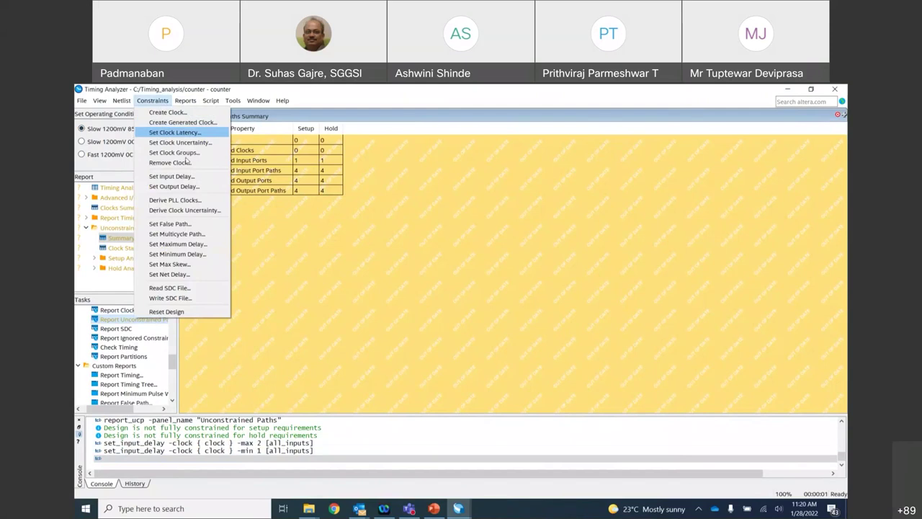
click(199, 187)
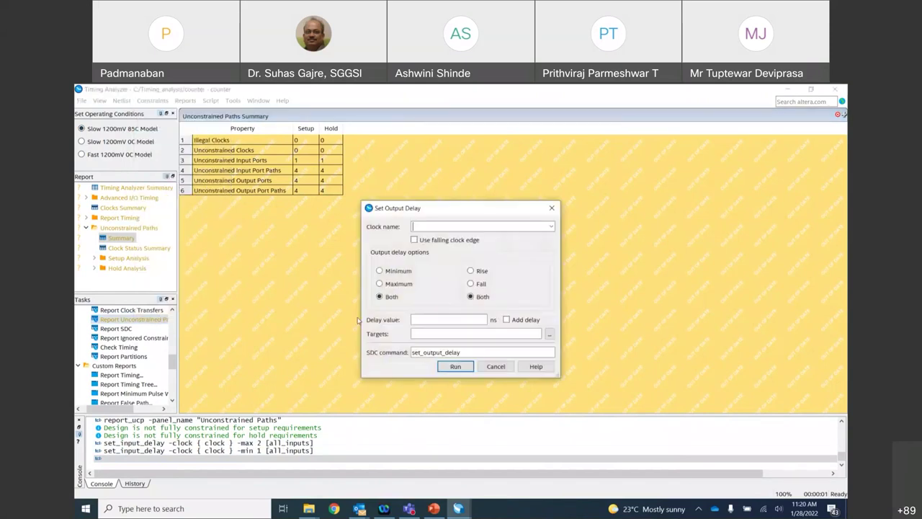
click(551, 227)
click(540, 235)
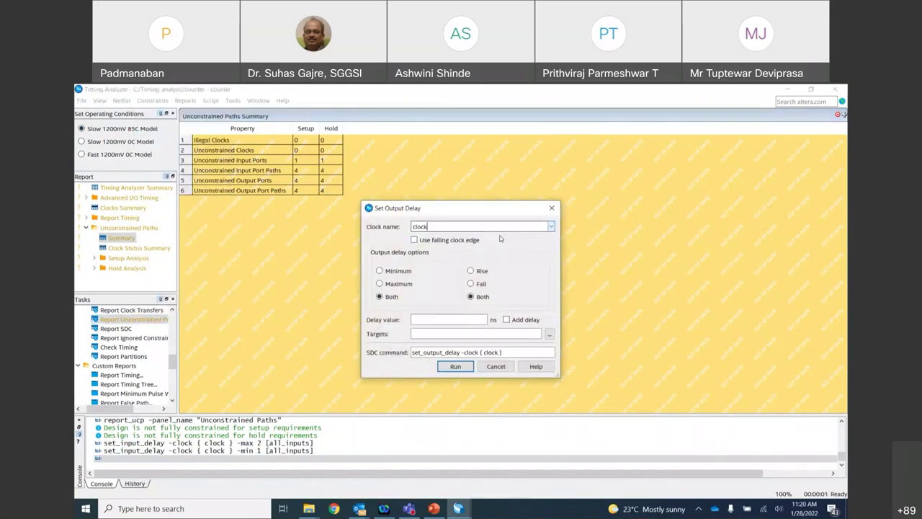
click(398, 283)
click(426, 319)
text(1)
click(432, 329)
text([all)
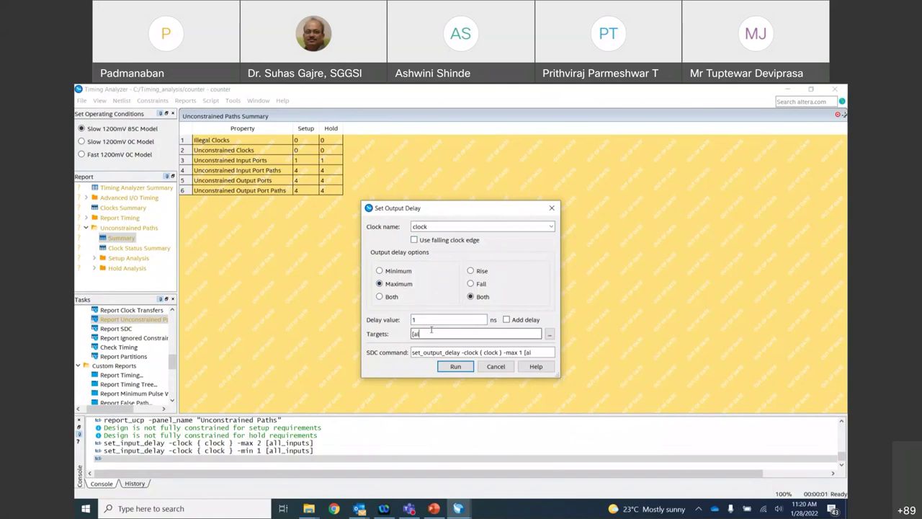
text(_outputs])
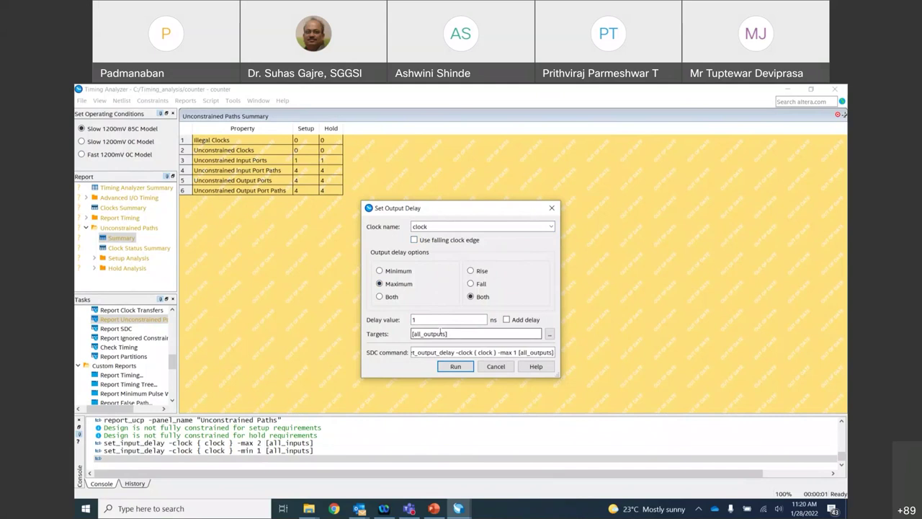
click(455, 366)
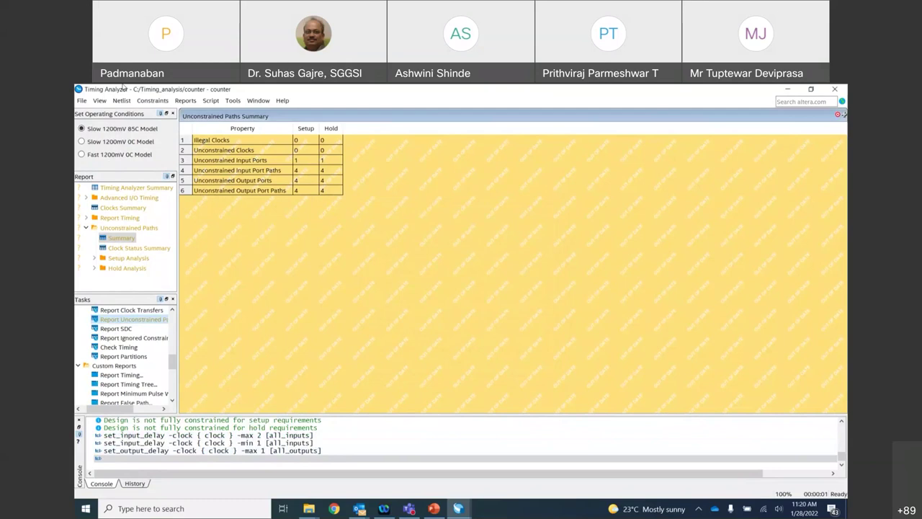
Set a minimum output delay of 0.5 ns relative to clock on [all_outputs] and regenerate the unconstrained paths report.
click(160, 101)
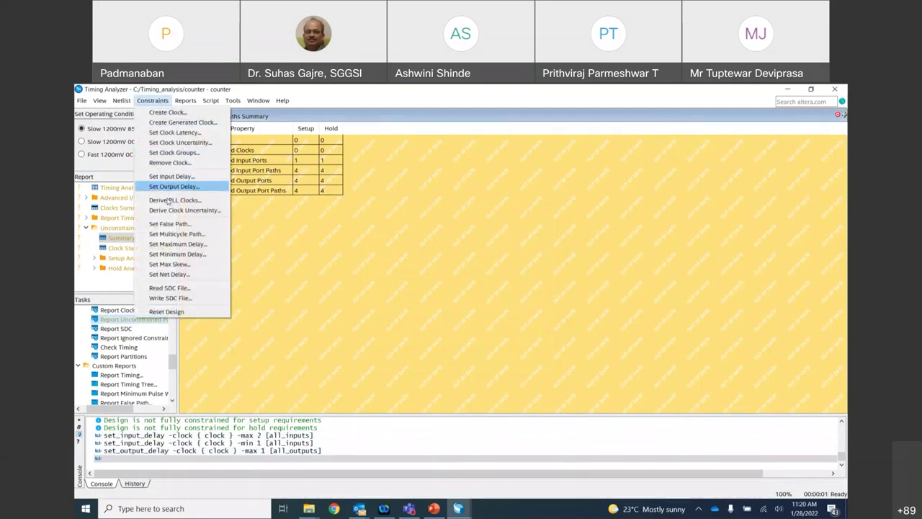
click(174, 186)
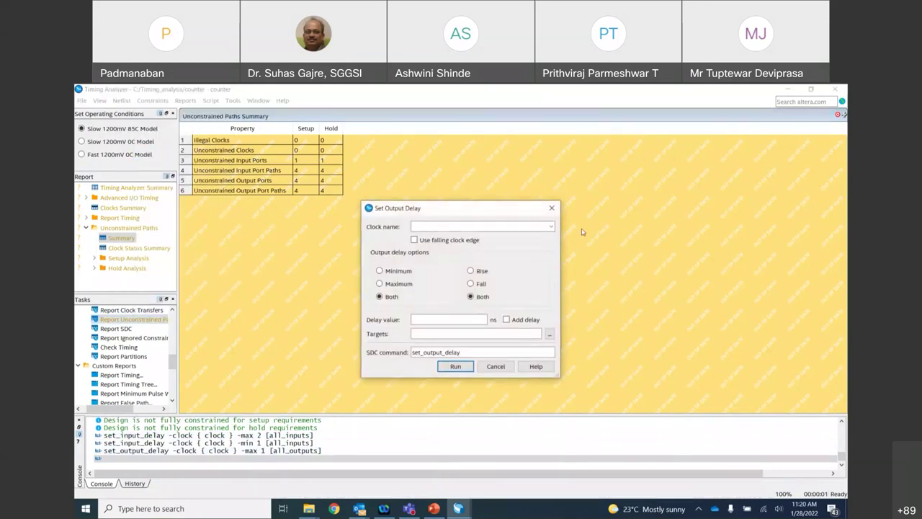
click(552, 227)
click(432, 235)
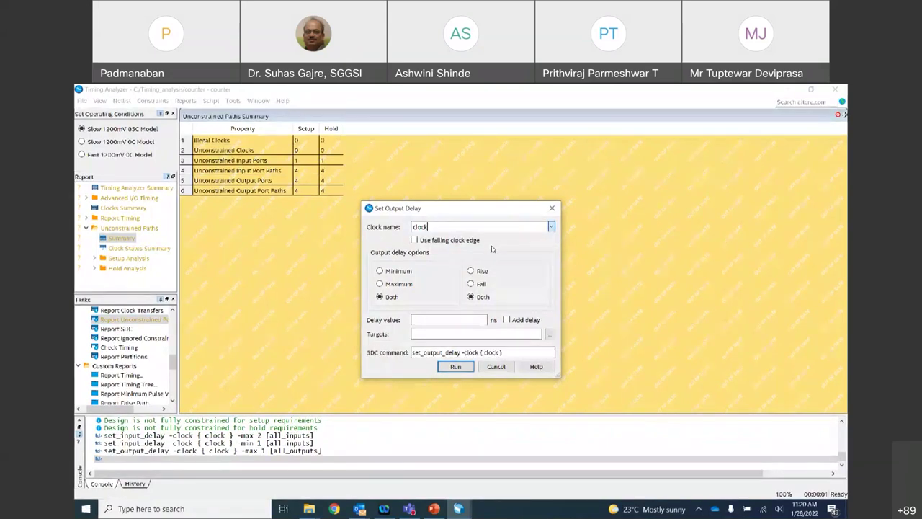
click(400, 273)
click(425, 320)
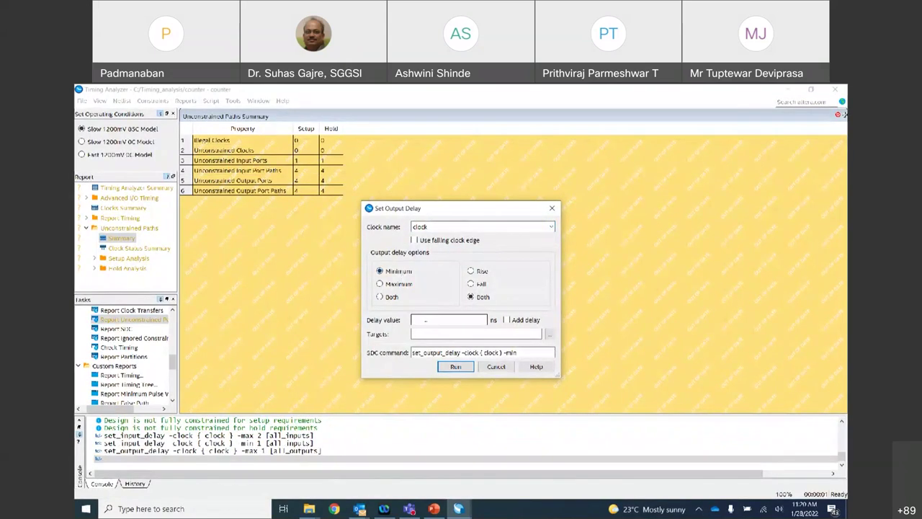
text(0.5)
click(444, 332)
text([all)
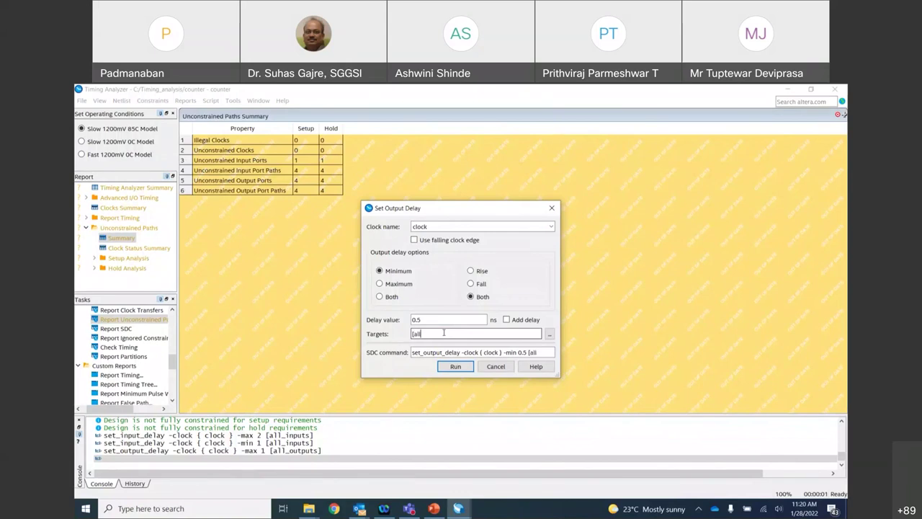
text(_outputs])
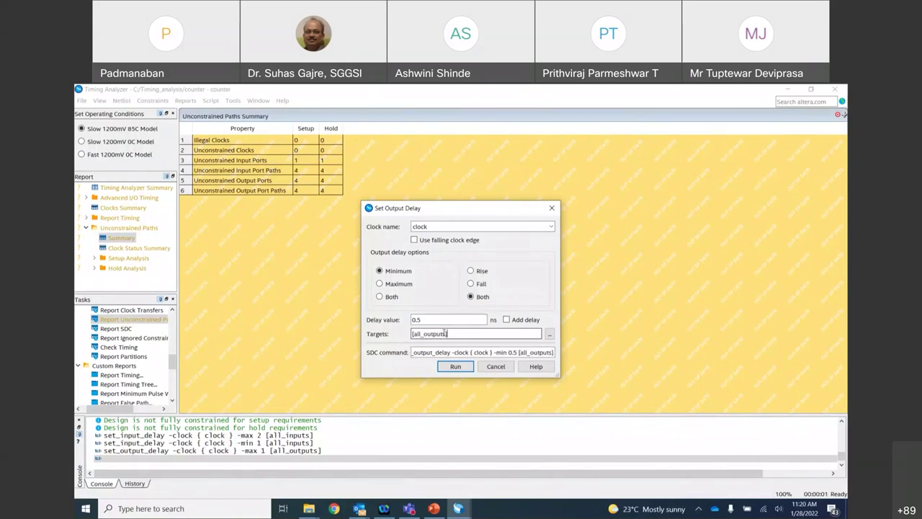
click(455, 367)
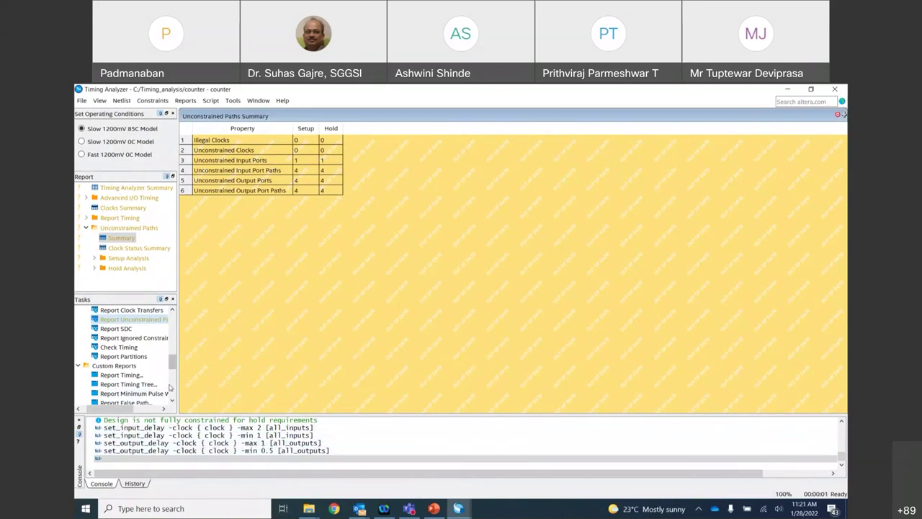
double_click(135, 323)
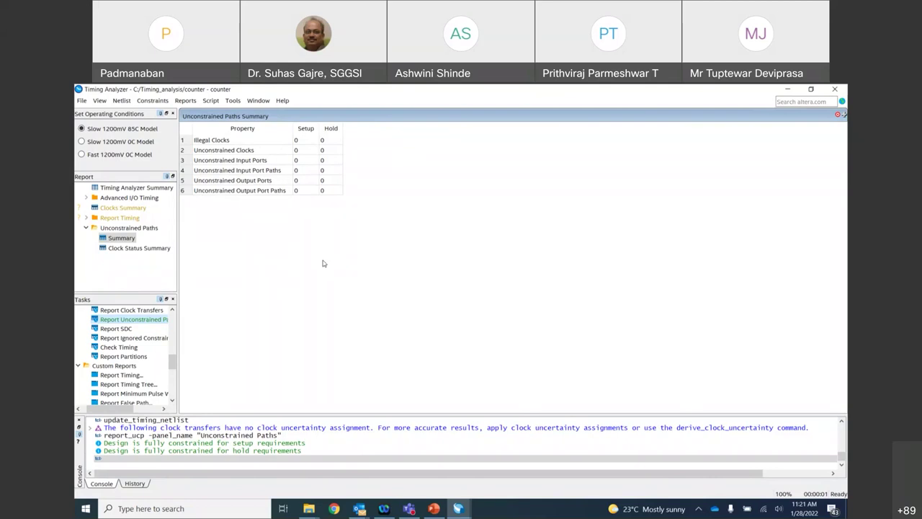
Switch to PowerPoint and present the timing deck from the I/O Constraints slides through to Combinational Interface.
click(433, 508)
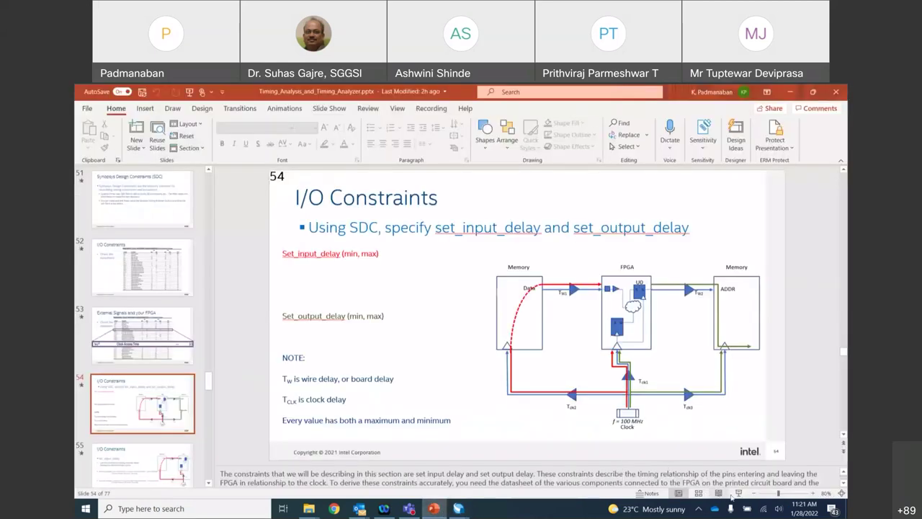
click(740, 494)
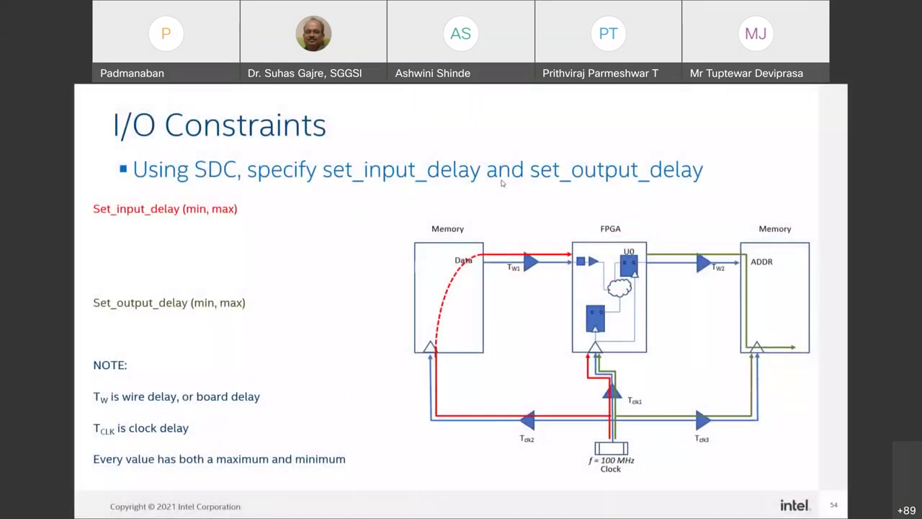
click(502, 183)
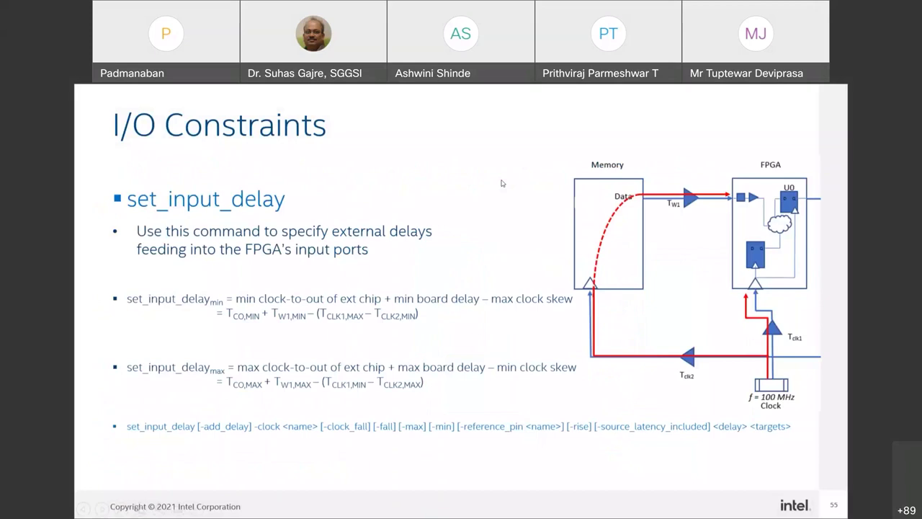
click(502, 183)
click(246, 196)
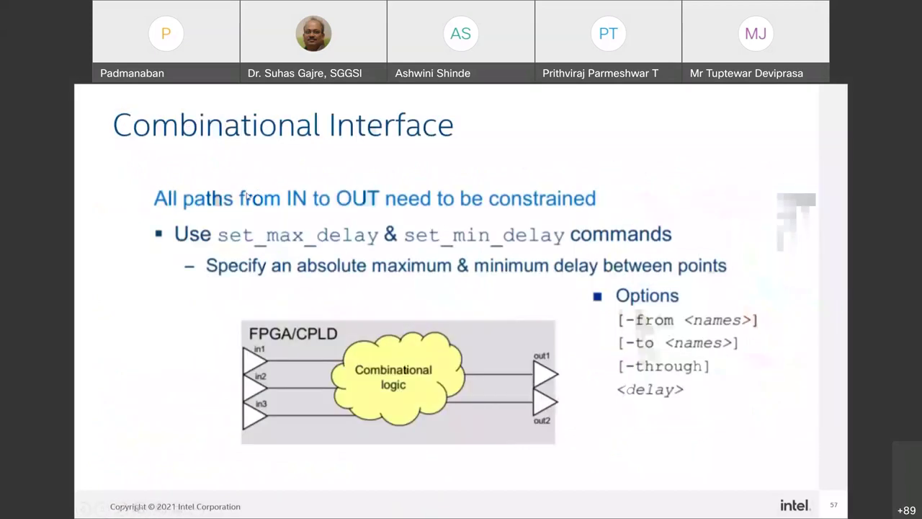
key(Left)
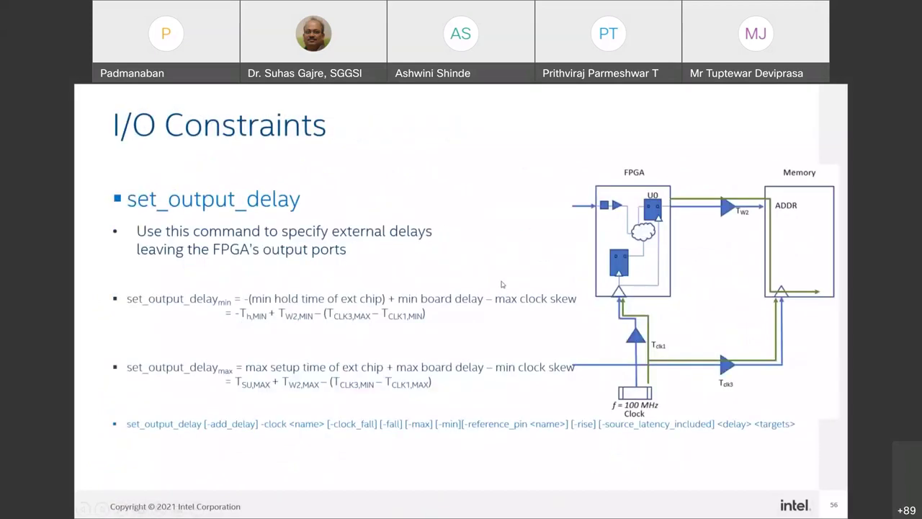
click(465, 257)
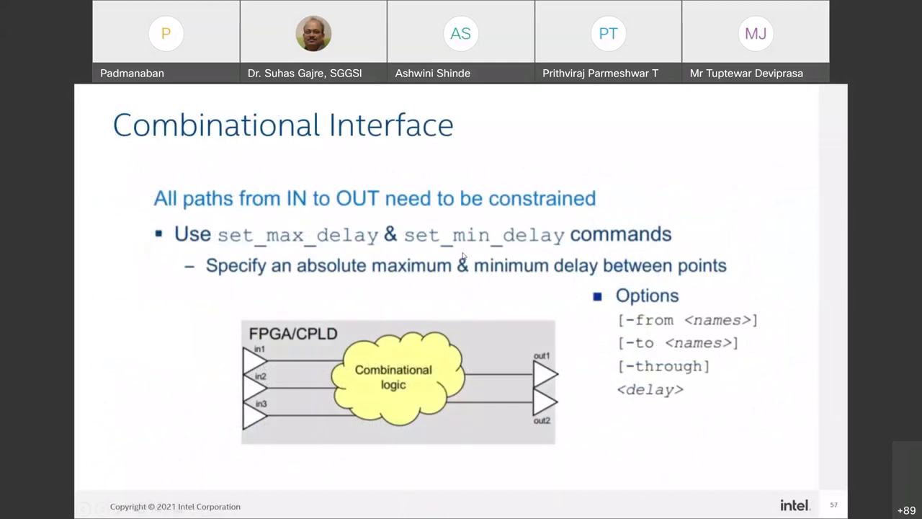
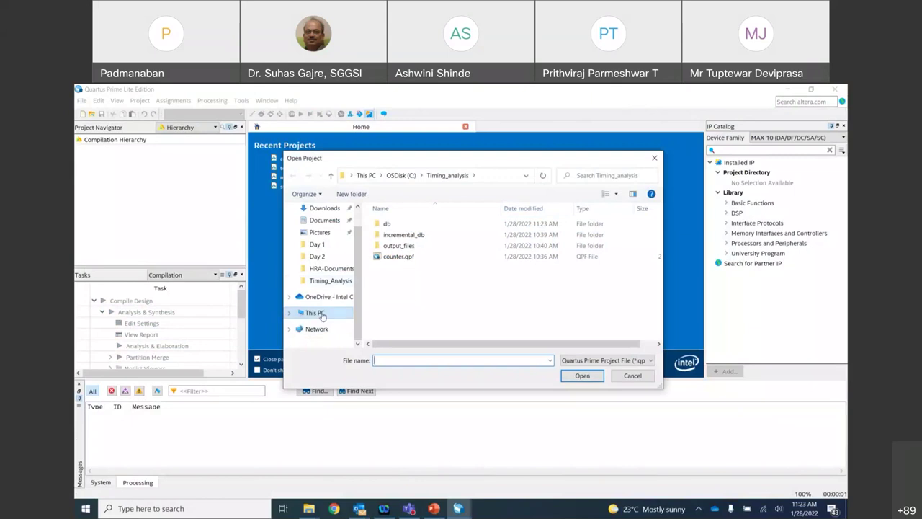
Open the and_gate.qpf project from the logic_gate_design folder on the C: drive.
double_click(430, 329)
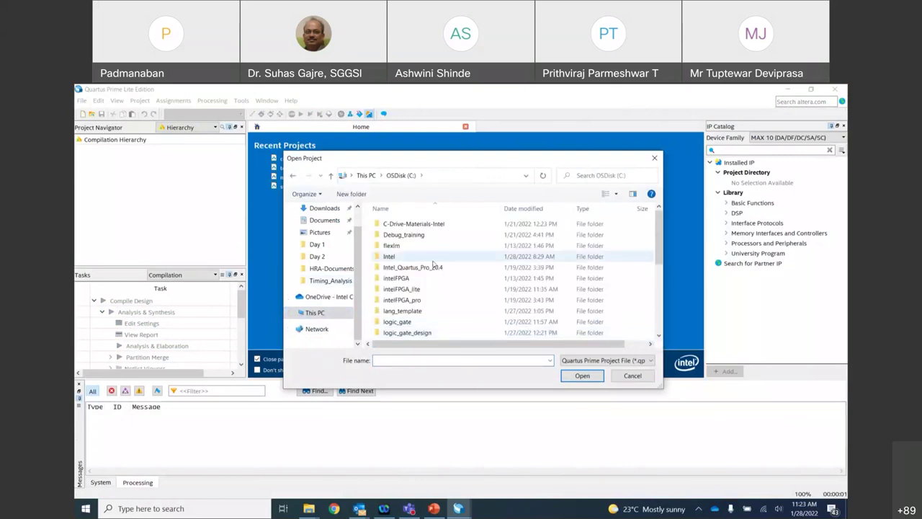
scroll(432, 271, down, 1)
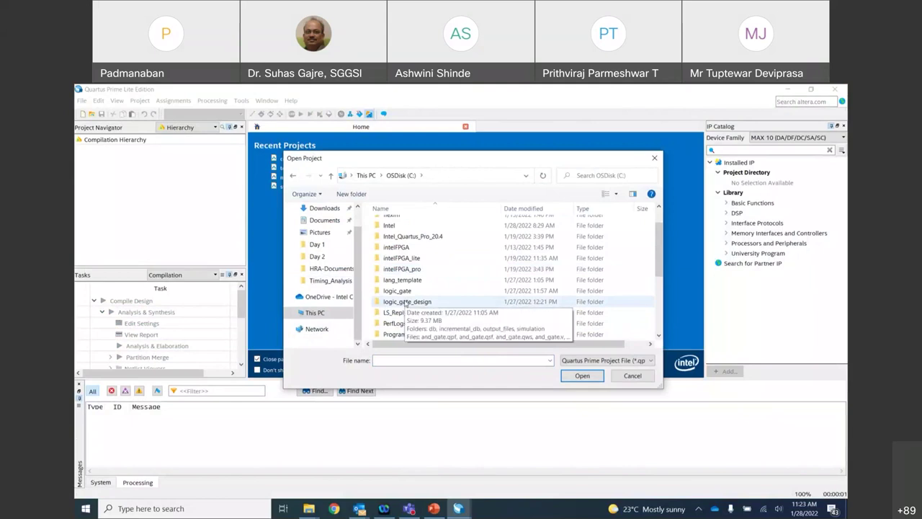
double_click(405, 303)
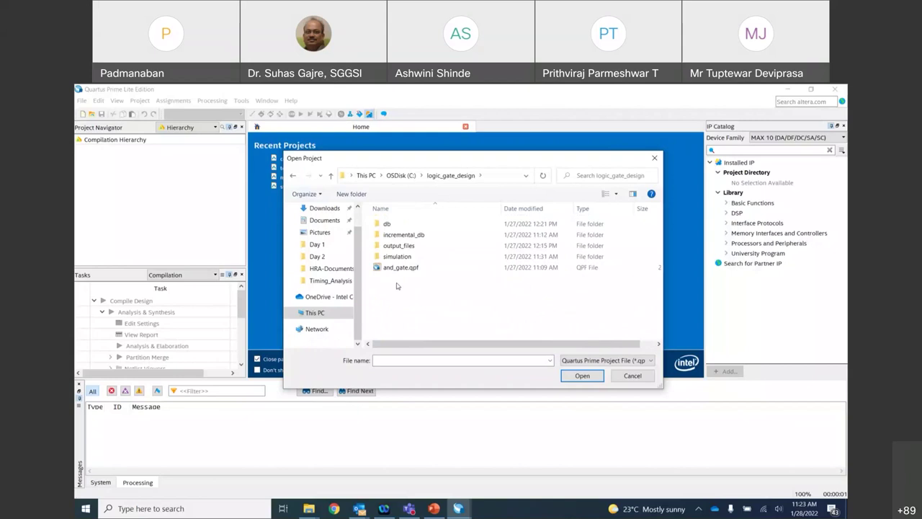
click(421, 268)
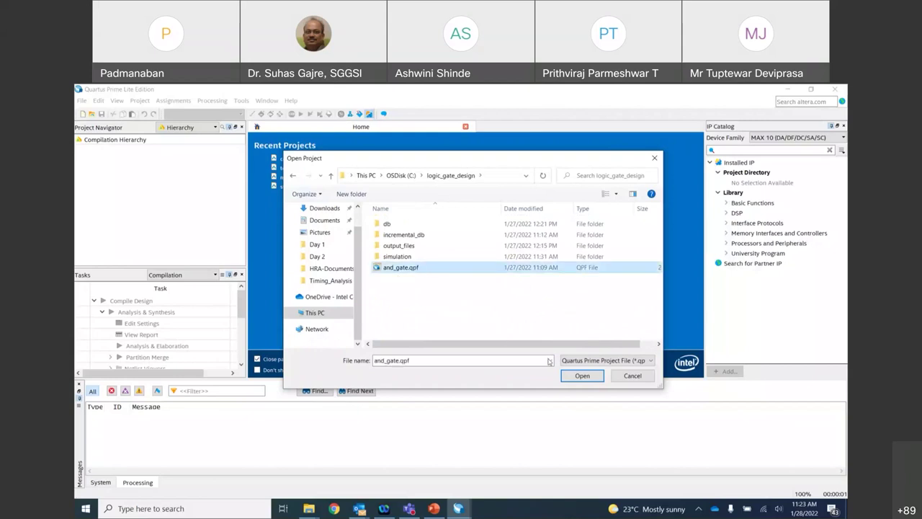
click(569, 375)
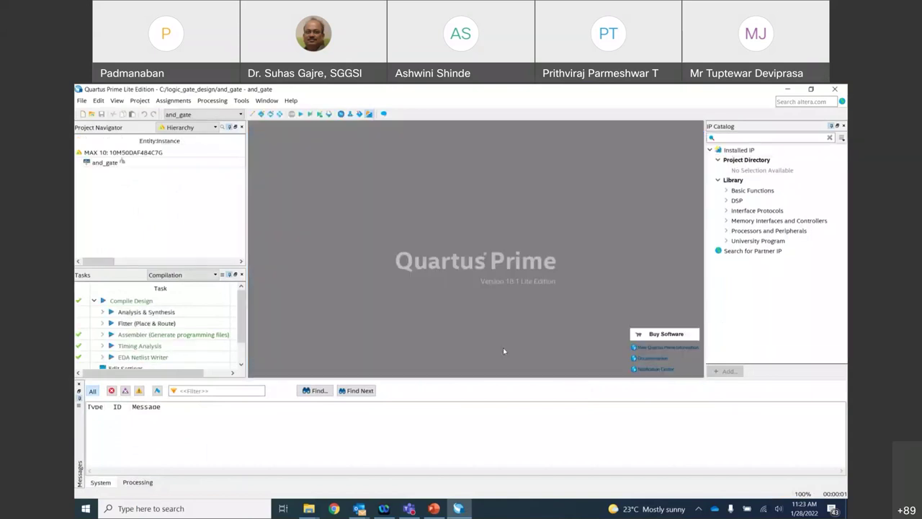
List the project's files and review the source code of and_gate.v and and_gate_tb.v, ending on and_gate.v.
click(190, 130)
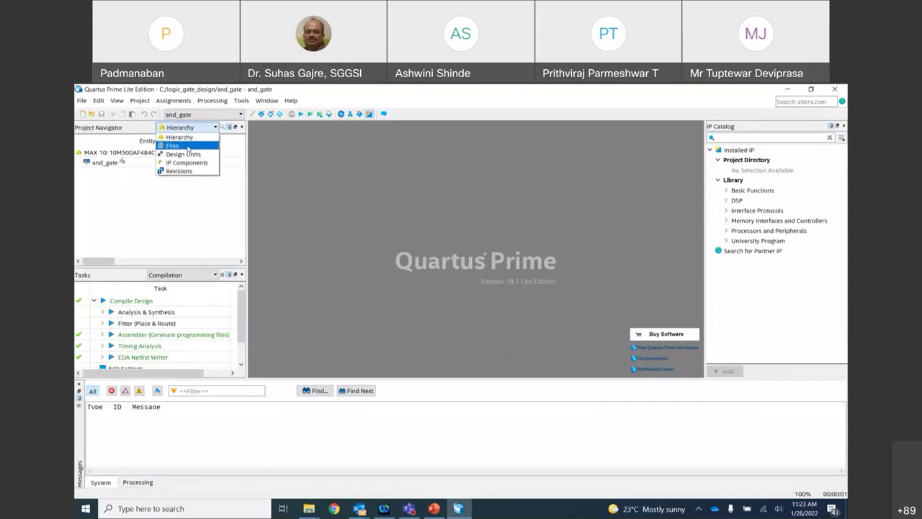
click(188, 146)
double_click(106, 150)
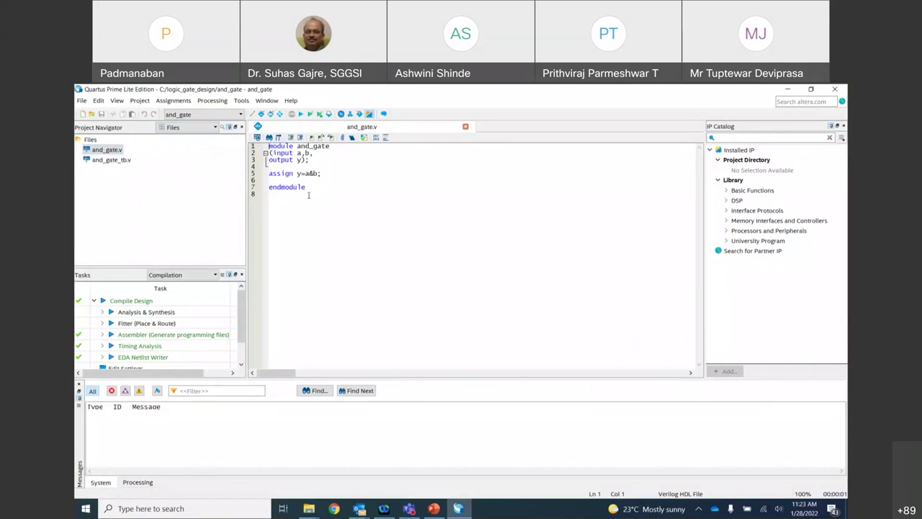
double_click(106, 160)
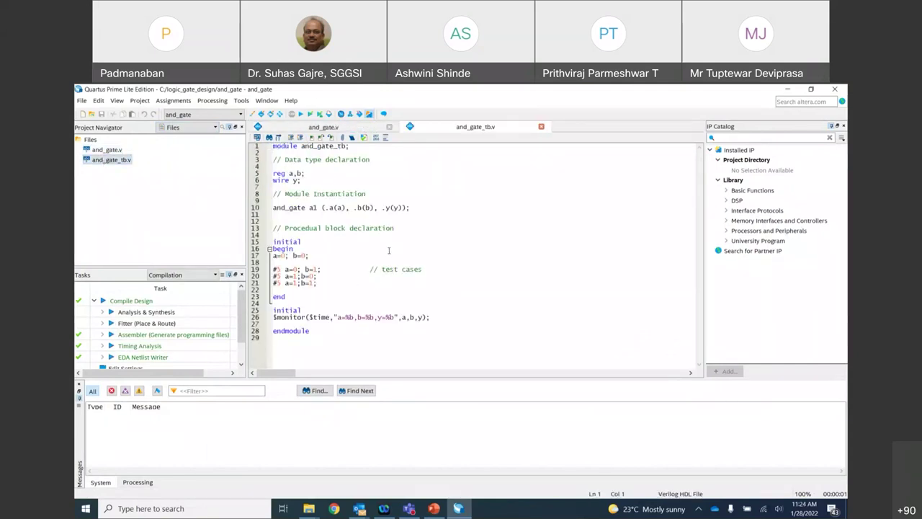
click(104, 149)
double_click(105, 150)
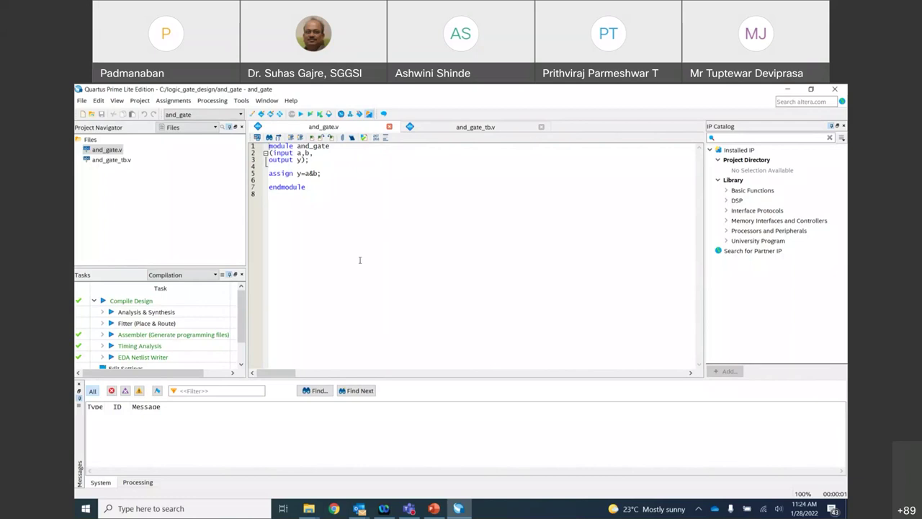
Run a full compilation of the and_gate design and check the Timing Analyzer section of its compilation report.
click(301, 115)
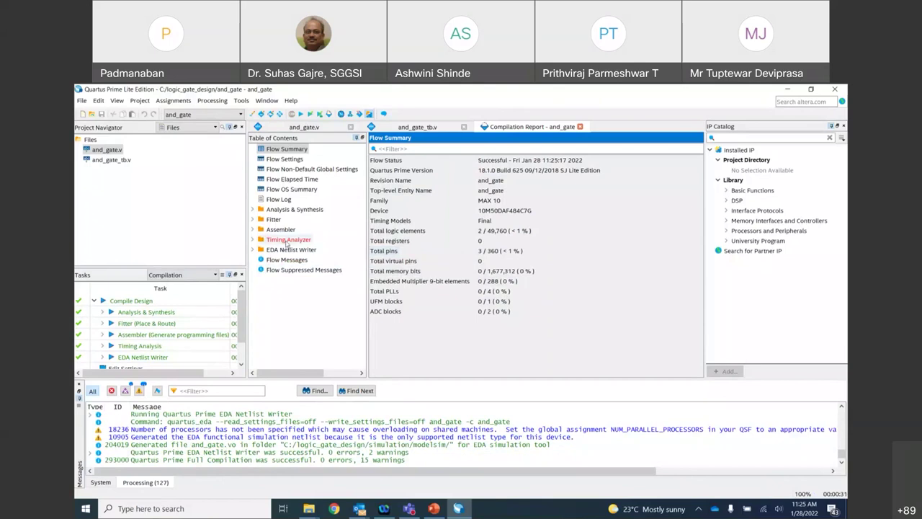
click(253, 240)
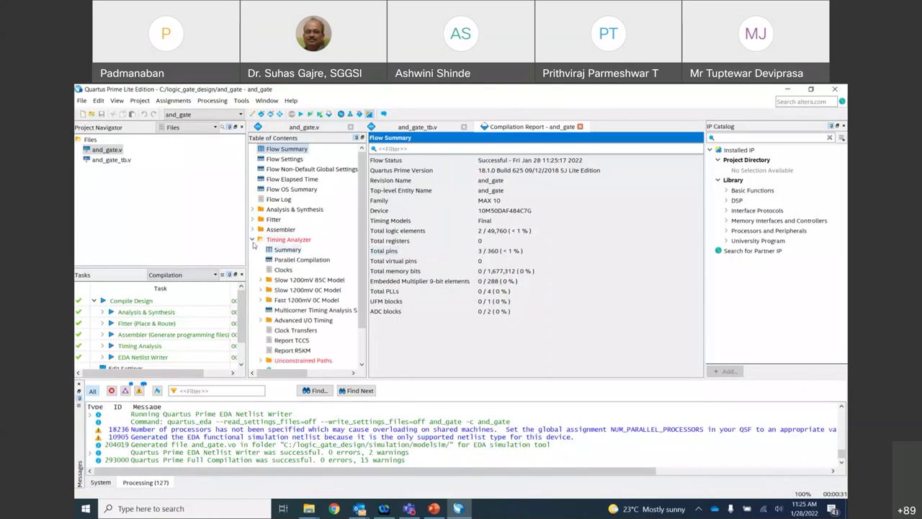
click(252, 241)
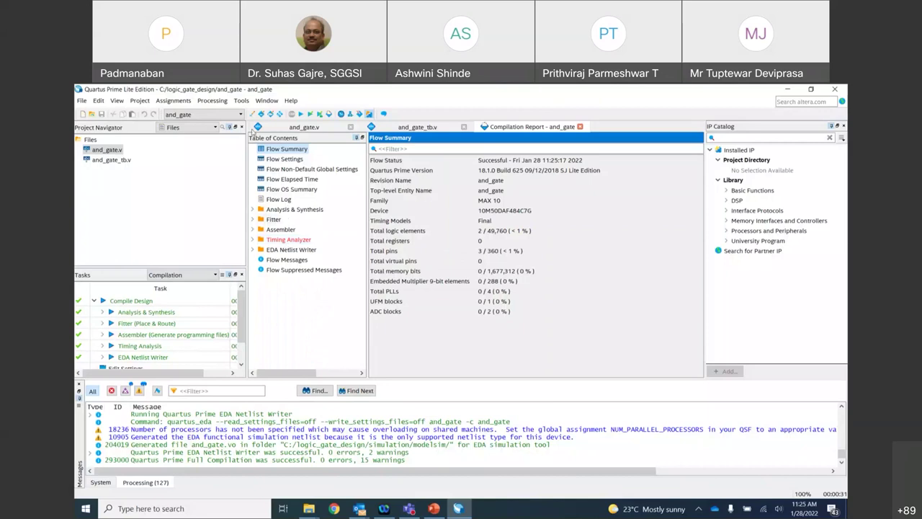
Launch the Timing Analyzer for and_gate and create the timing netlist.
click(241, 100)
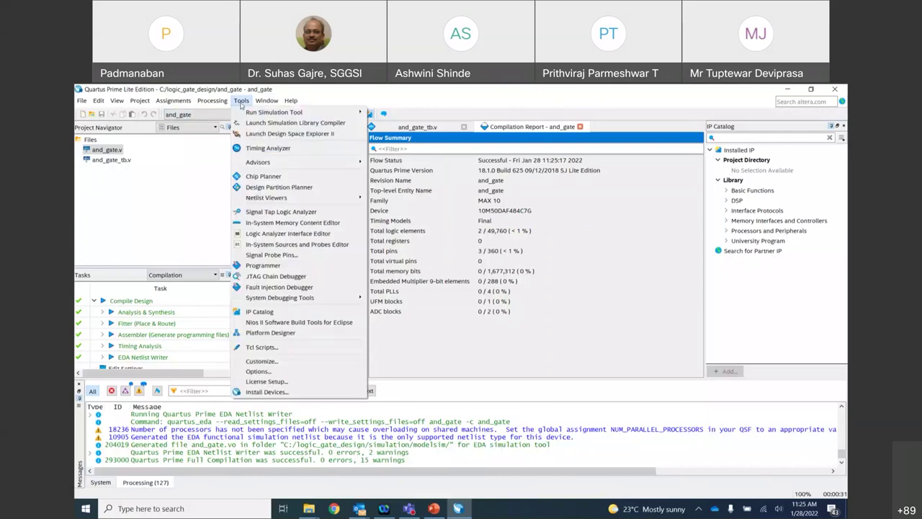
click(262, 148)
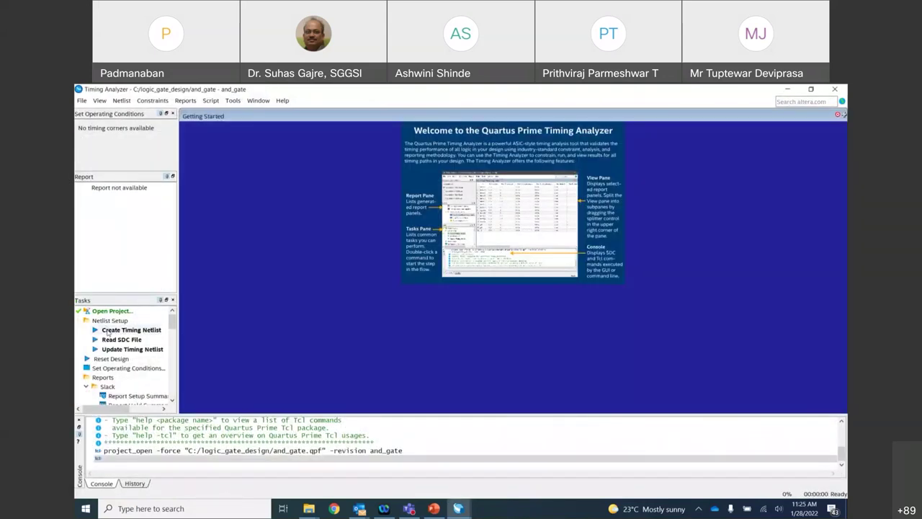
double_click(108, 332)
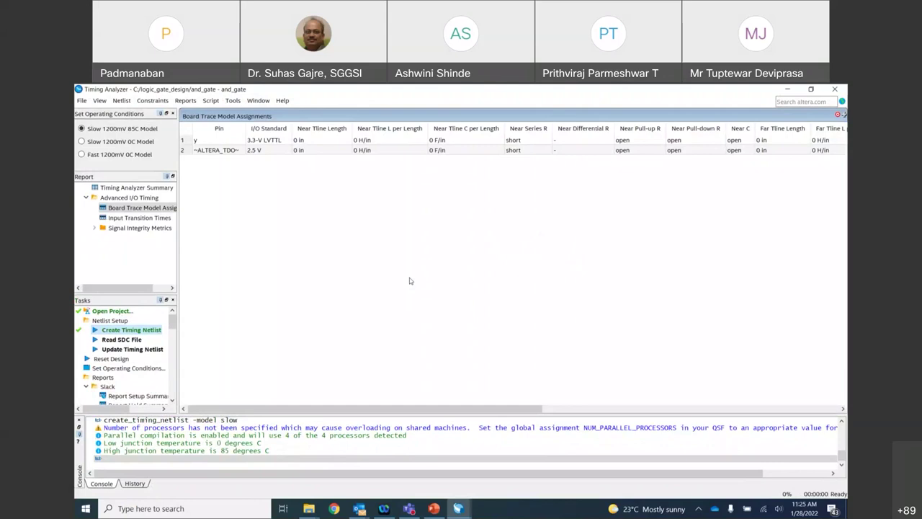
Generate the diagnostic clocks report for the and_gate design.
scroll(149, 352, down, 2)
scroll(148, 352, down, 1)
scroll(148, 352, down, 4)
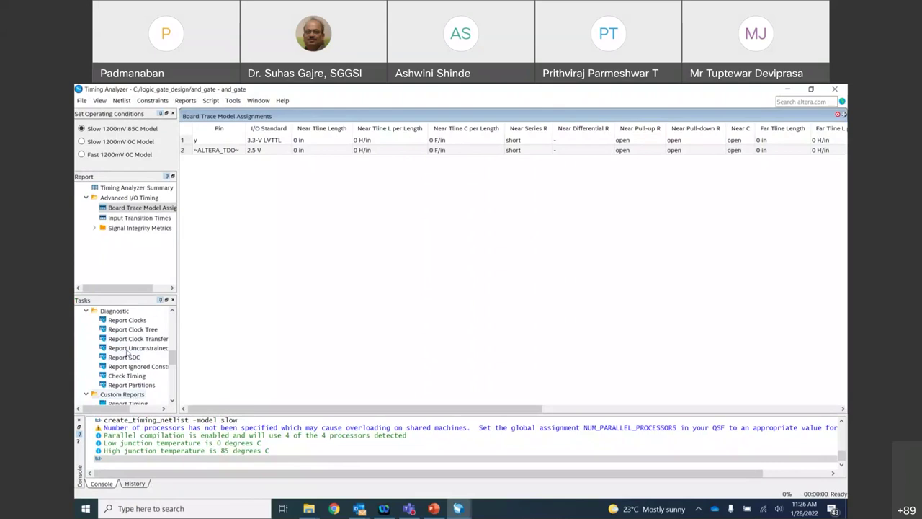
double_click(127, 320)
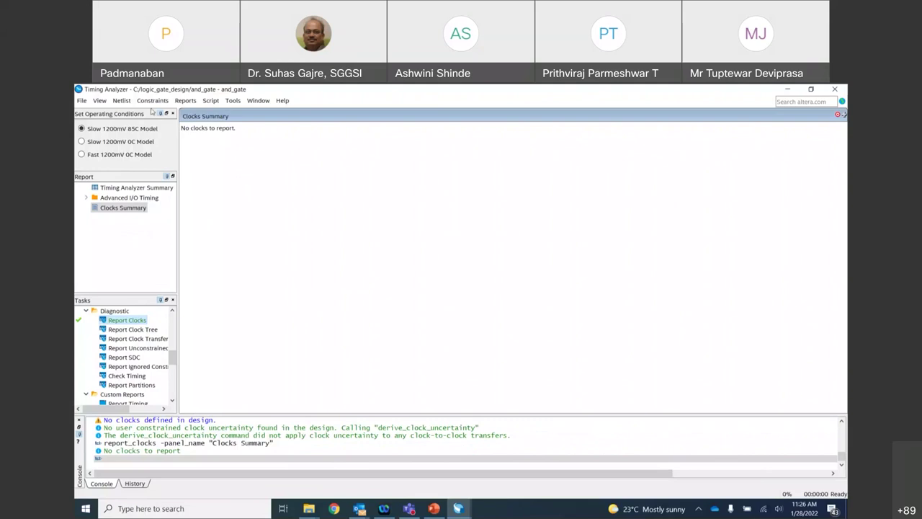
Set a maximum delay of 8 ns from [all_inputs] to [all_outputs].
click(153, 101)
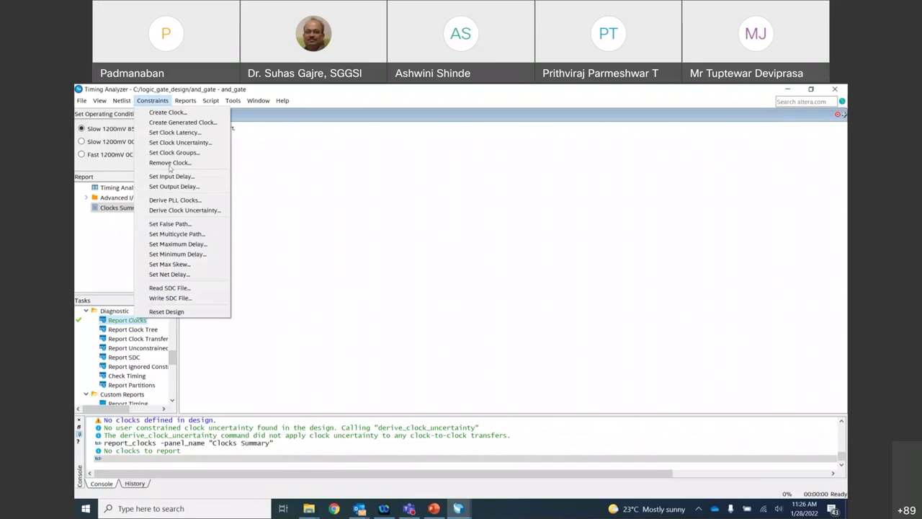
click(183, 244)
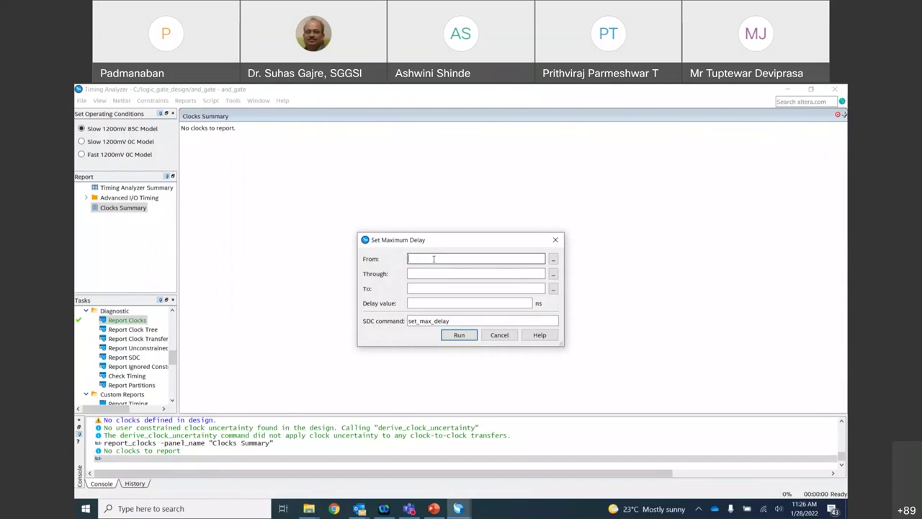
text([all_inp)
text(uts])
click(416, 286)
text([all_out)
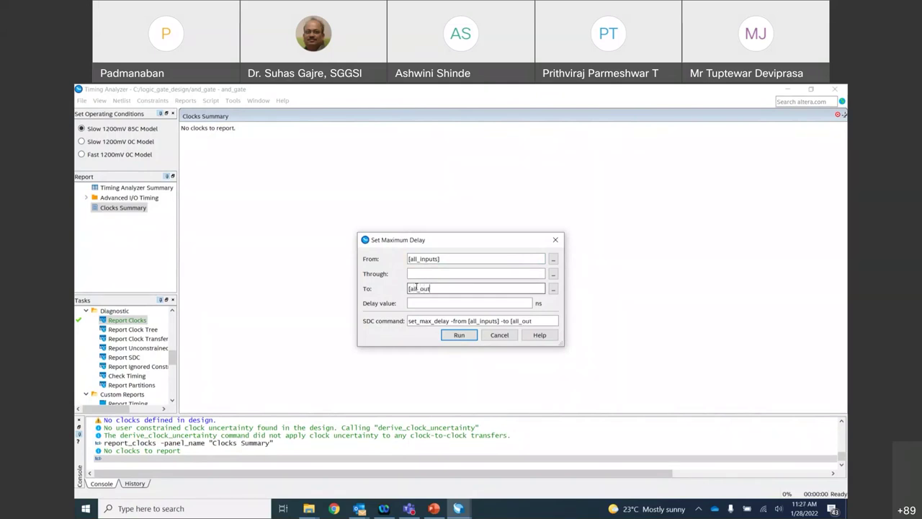
text(puts])
click(413, 258)
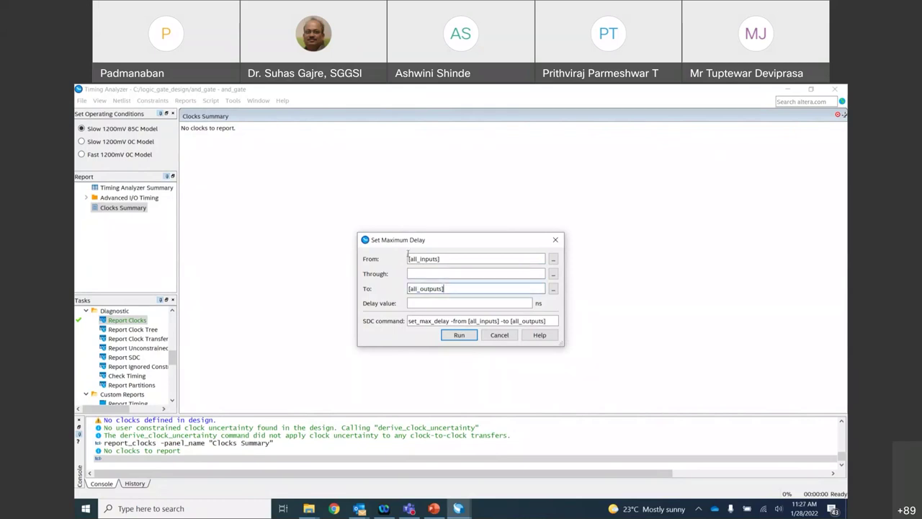
click(443, 302)
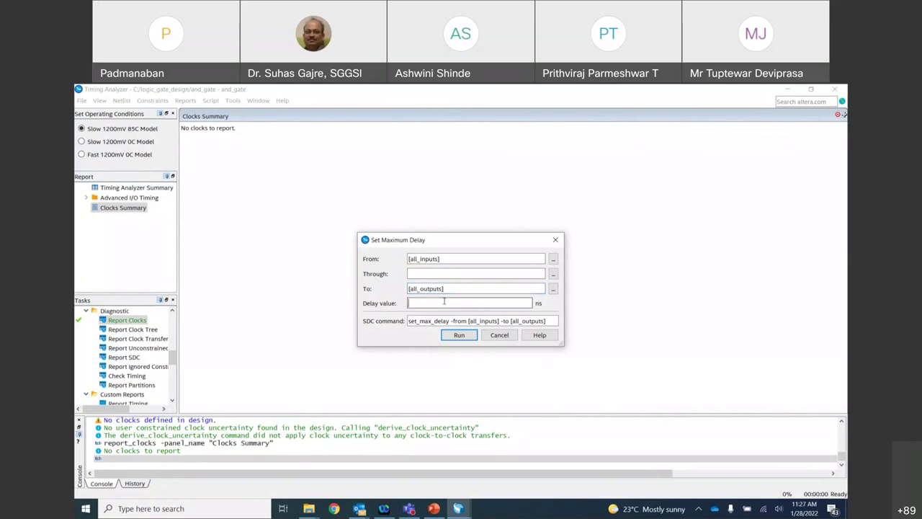
text(8)
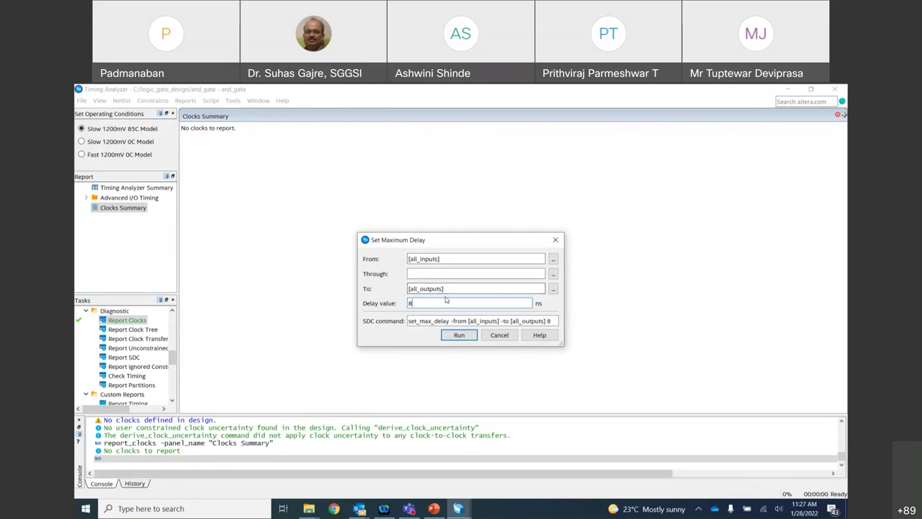
click(459, 335)
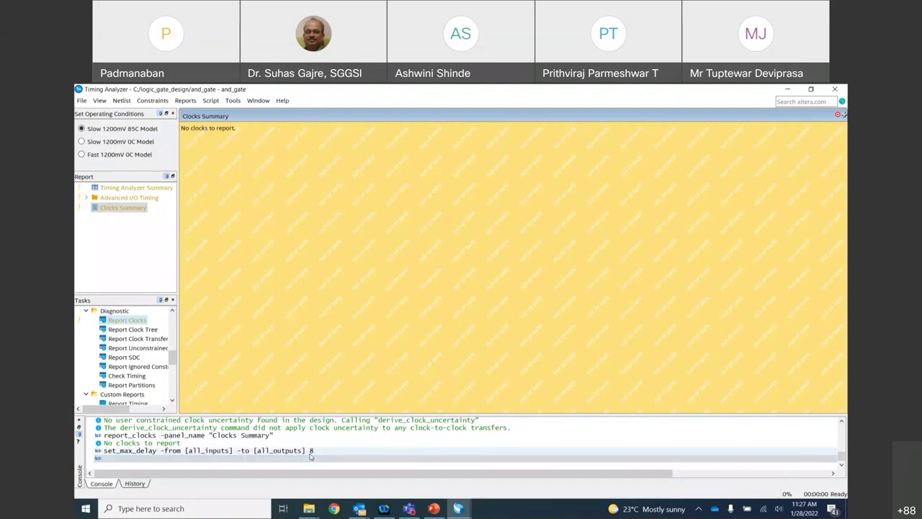
Set a minimum delay of 2 ns from [all_inputs] to [all_outputs].
click(153, 101)
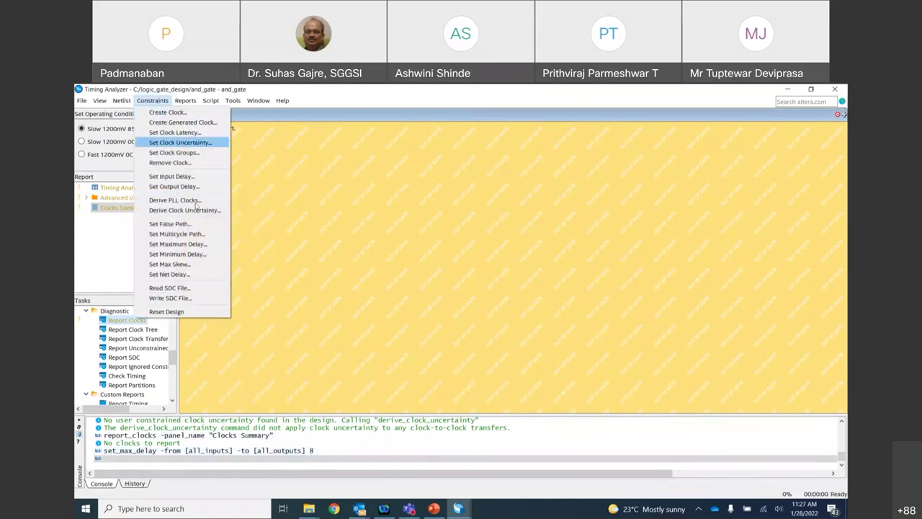
click(209, 255)
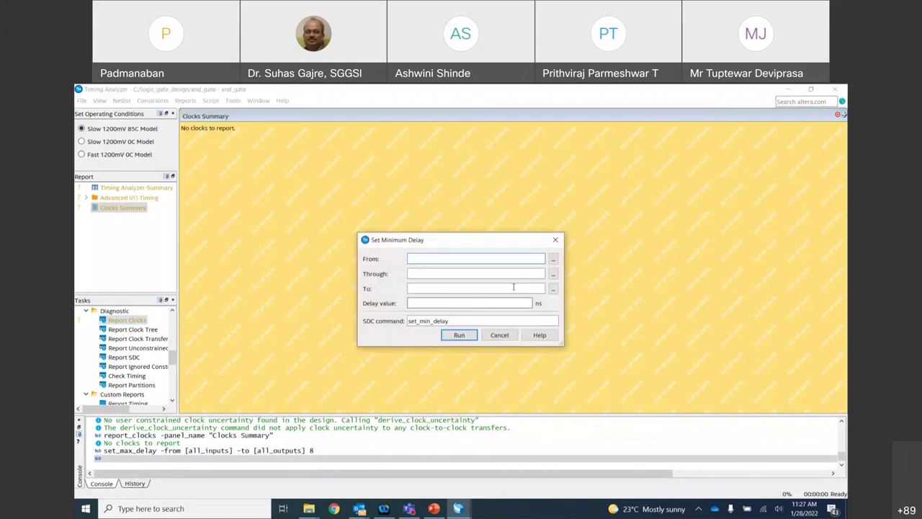
click(475, 258)
text([all_inputs])
click(455, 288)
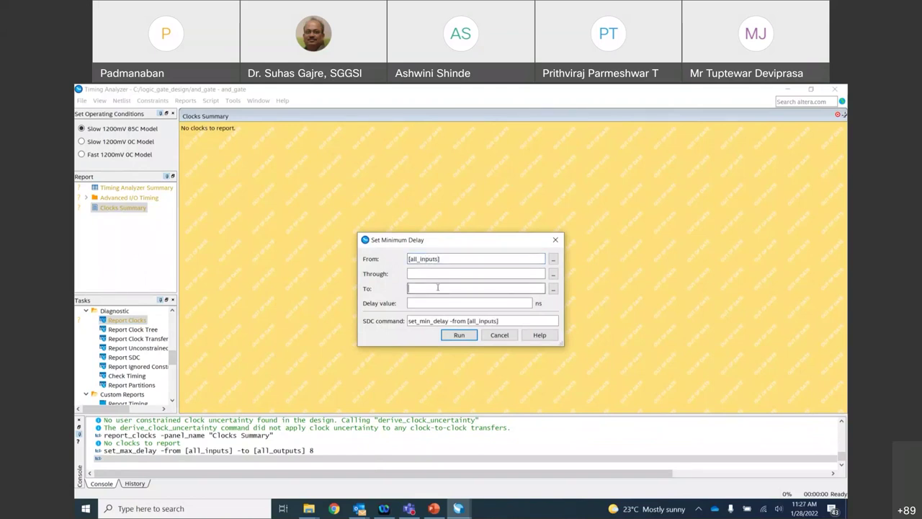
text([all_outputs])
click(441, 303)
text(2)
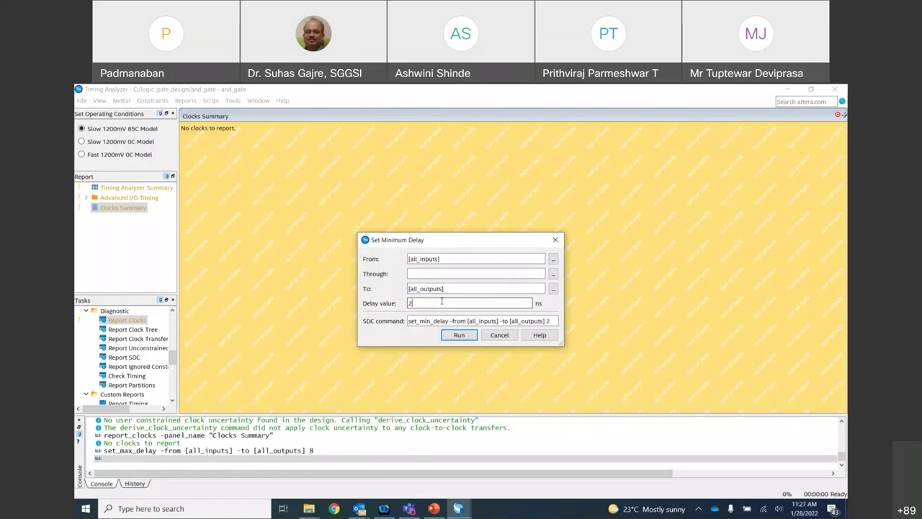
click(458, 334)
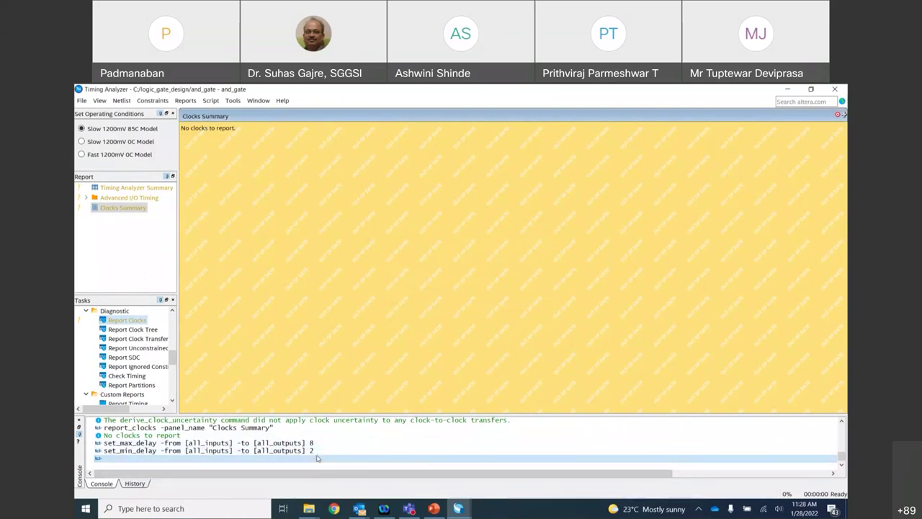
Generate a custom setup timing report for 4 paths with full path detail and examine the first path's delay statistics.
scroll(137, 374, down, 2)
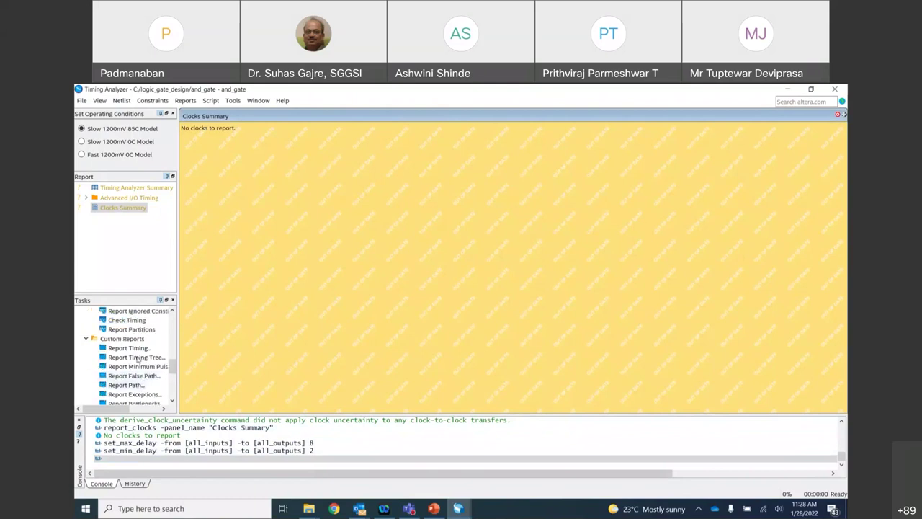
double_click(135, 348)
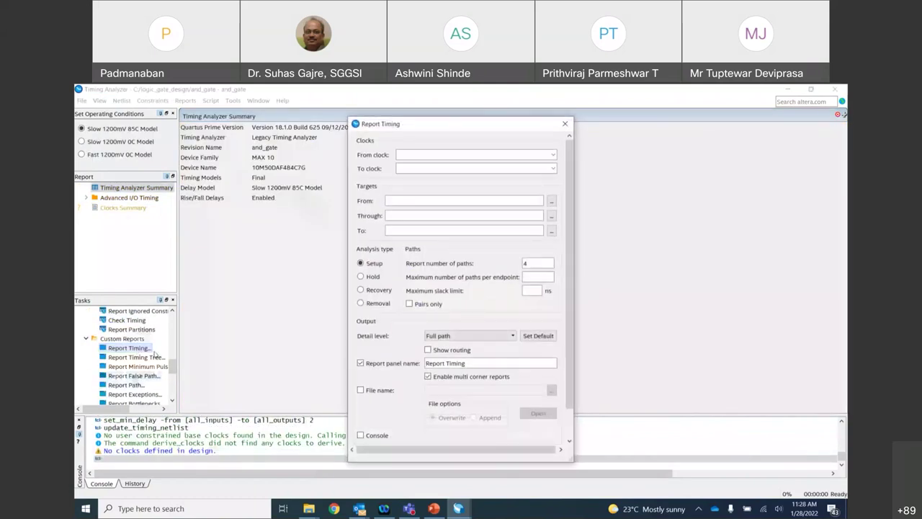
scroll(461, 403, down, 1)
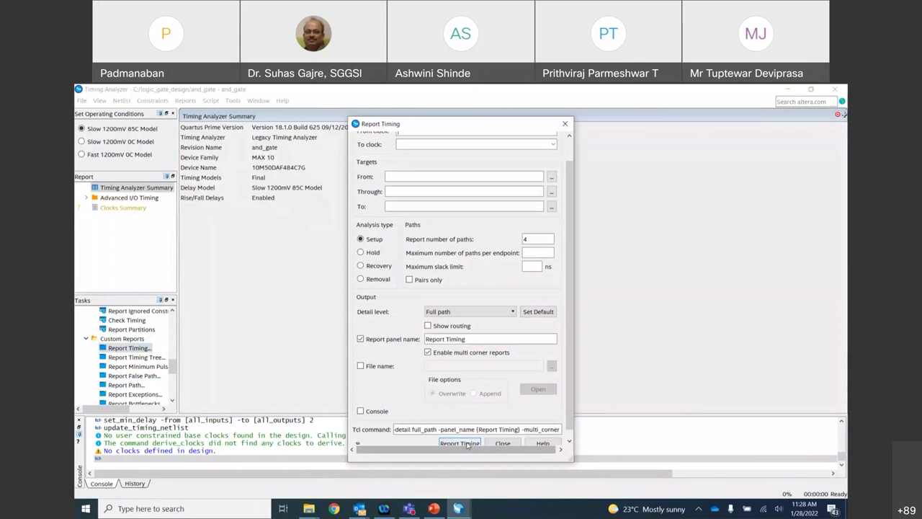
click(460, 443)
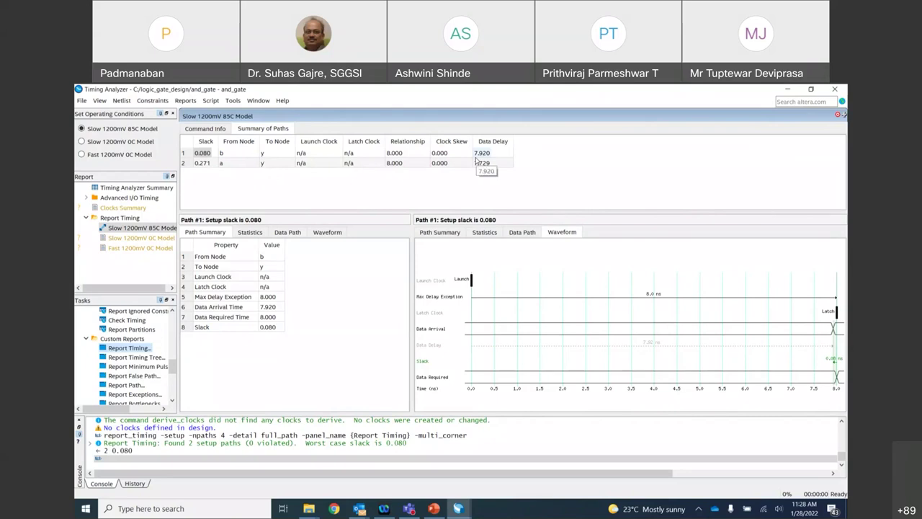
click(256, 233)
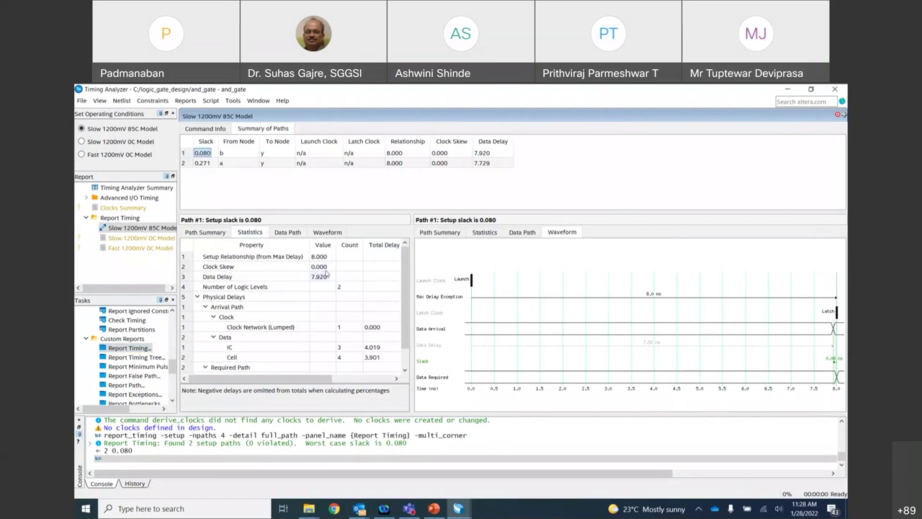
scroll(381, 285, down, 1)
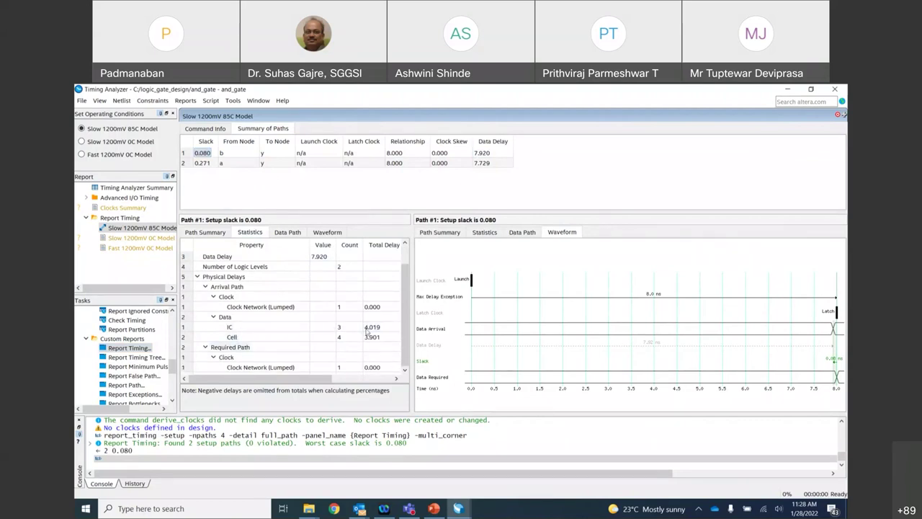
Generate a custom hold timing report for 4 paths with full path detail and multi-corner reports enabled.
scroll(376, 317, up, 1)
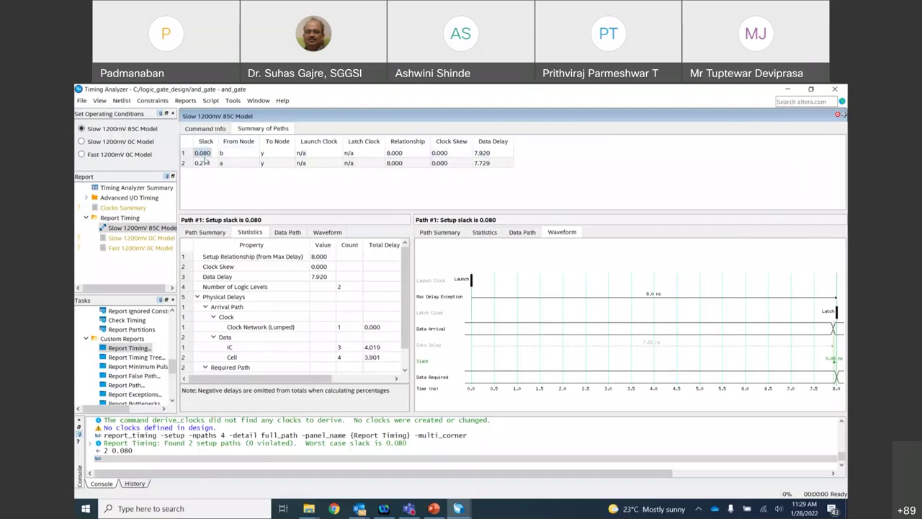
mouse_move(211, 158)
double_click(128, 348)
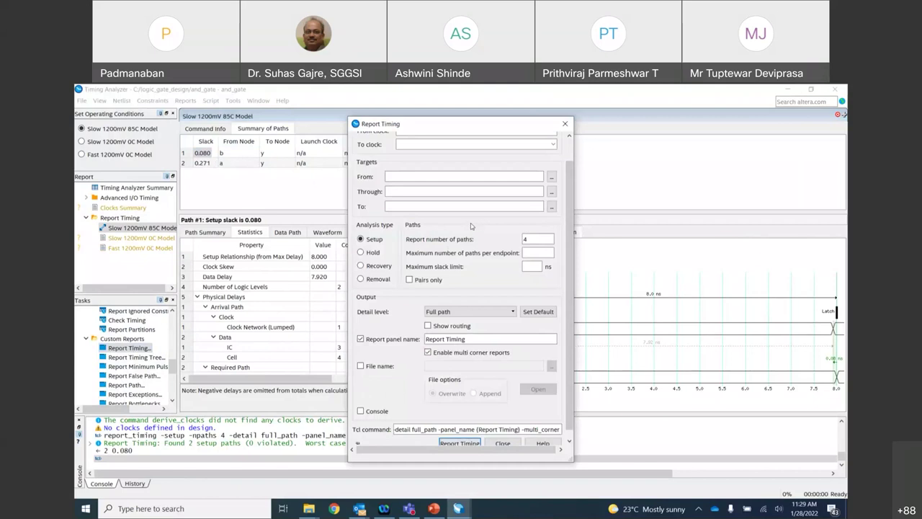
scroll(472, 226, down, 1)
click(361, 244)
click(460, 435)
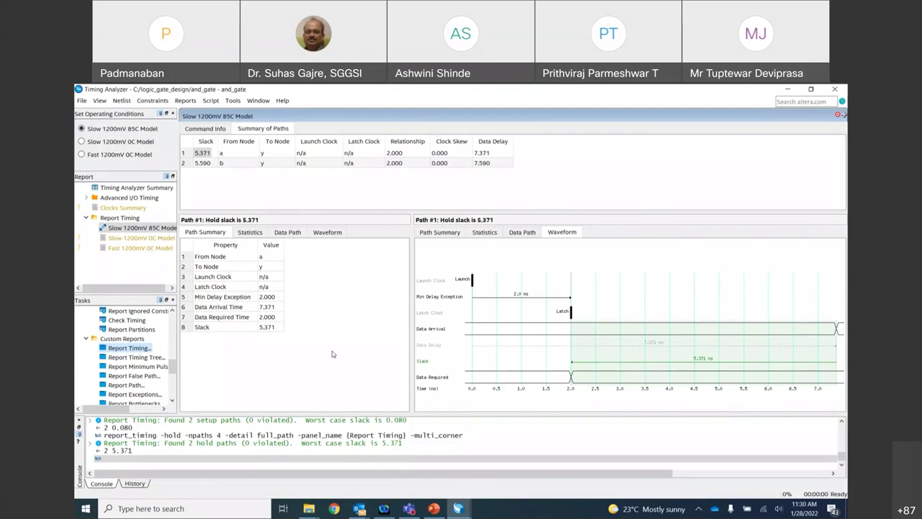
Switch to the Timing_Analysis_and_Timing_Analyzer.pptx presentation in PowerPoint and present it from Combinational Interface through the Combinational Interface Example slide.
click(434, 507)
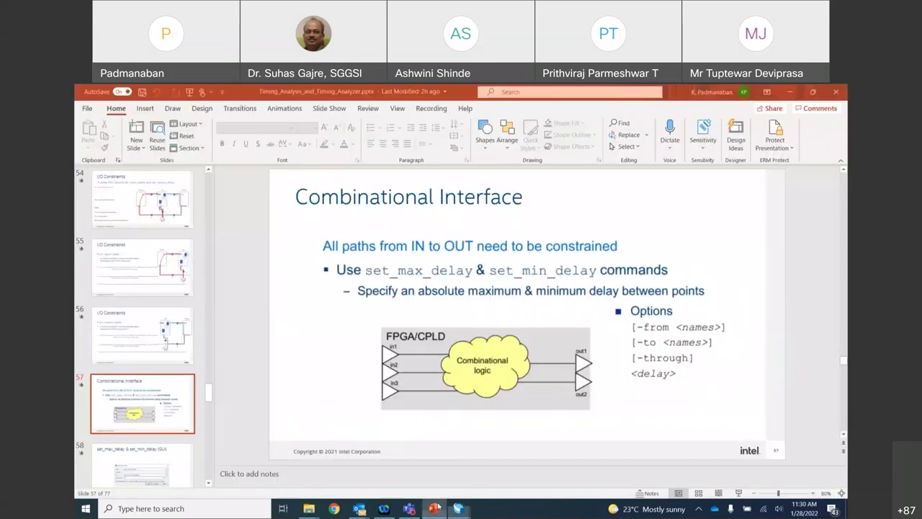
click(738, 492)
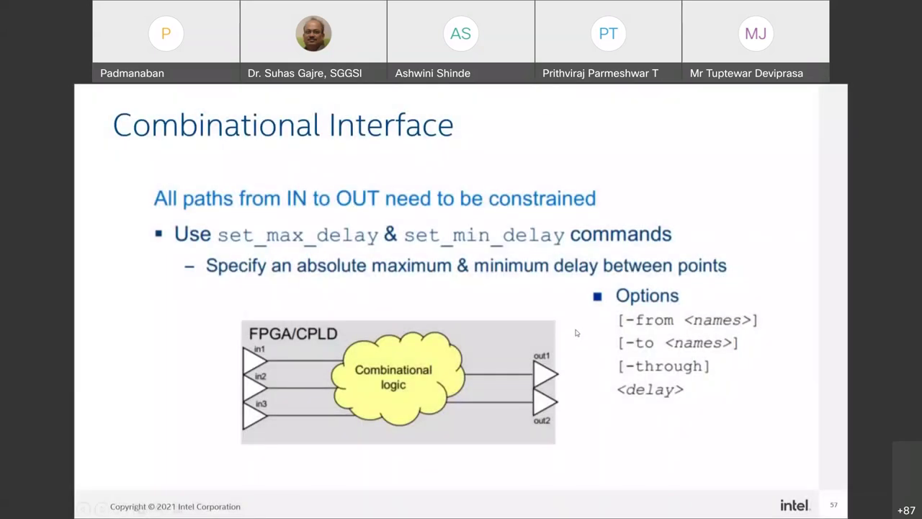
click(575, 332)
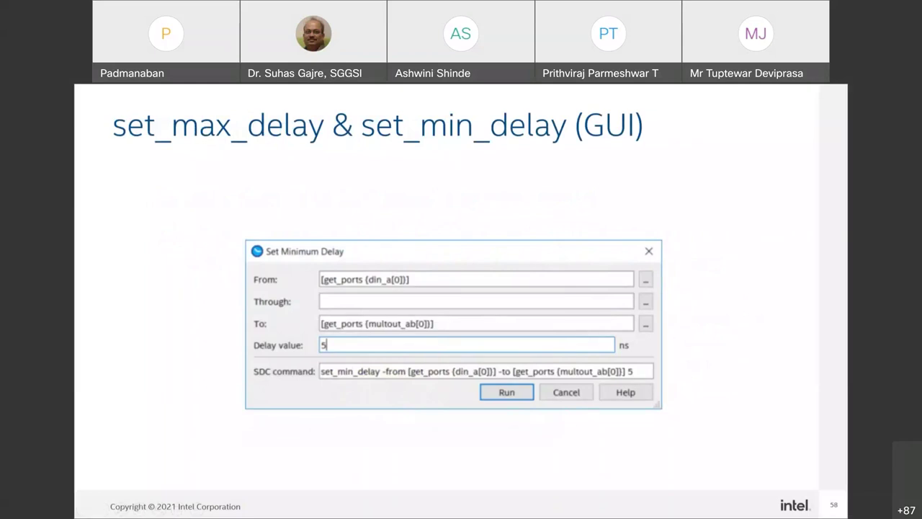
key(Right)
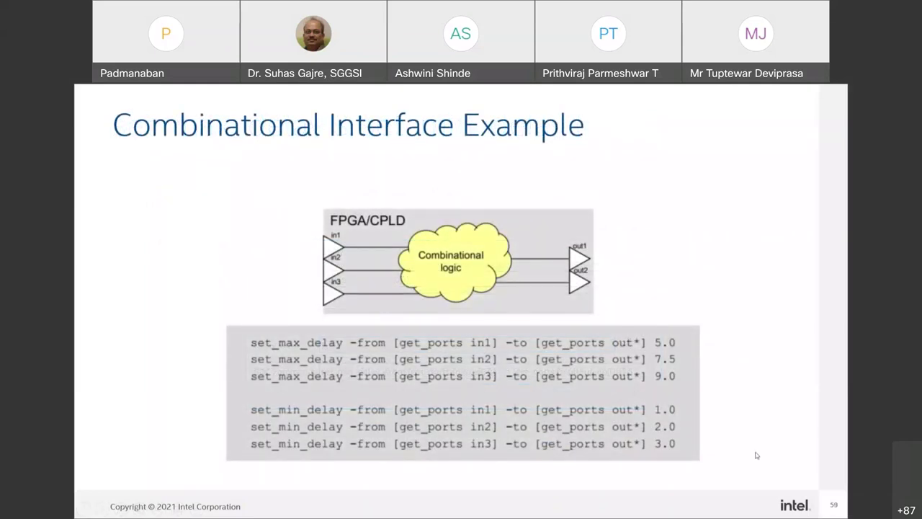